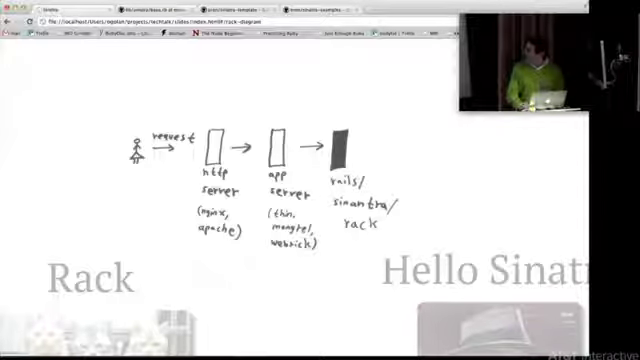
Stop and rerun ruby hello_rack.rb so Thin serves it on port 9393 again
{"action": "key", "text": "super+Tab"}
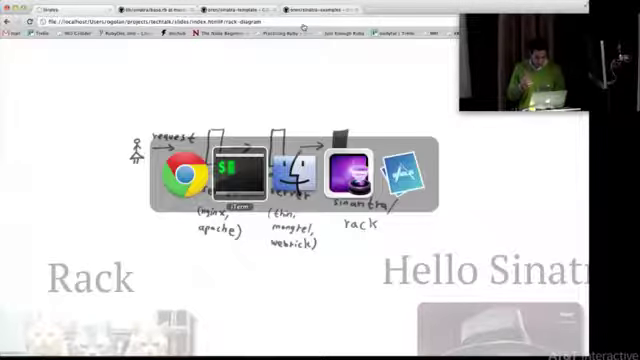
{"action": "key", "text": "super+Tab"}
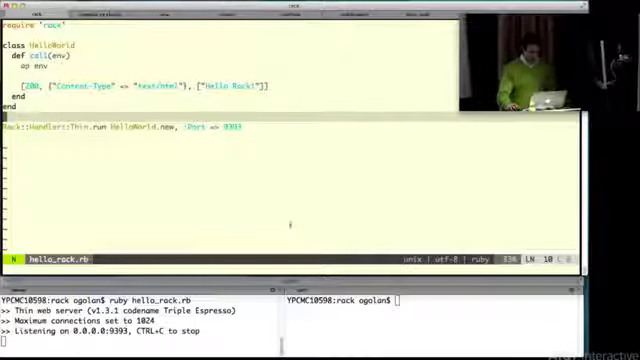
{"action": "key", "text": "ctrl+c"}
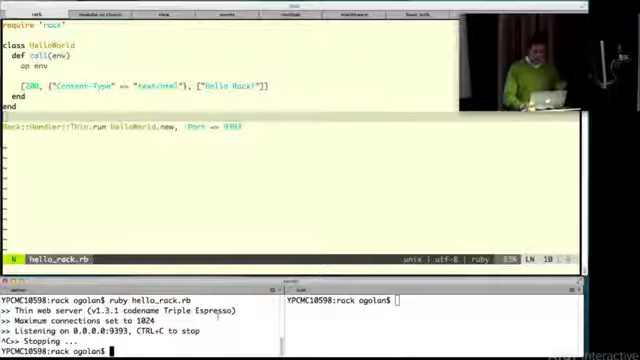
{"action": "type", "text": "ruby hello_rack.rb"}
{"action": "key", "text": "Return"}
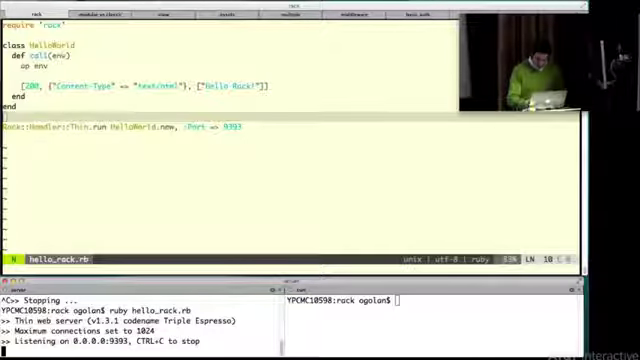
{"action": "key", "text": "XF86AudioLowerVolume"}
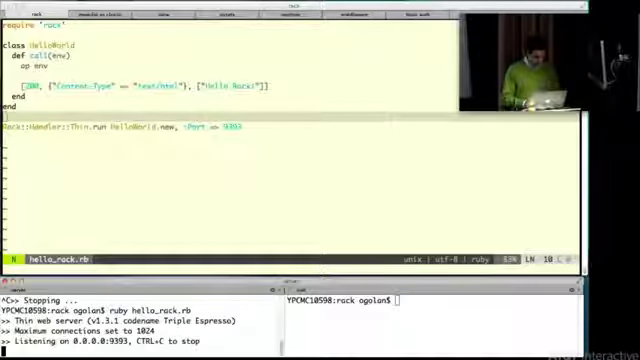
{"action": "key", "text": "super+Tab"}
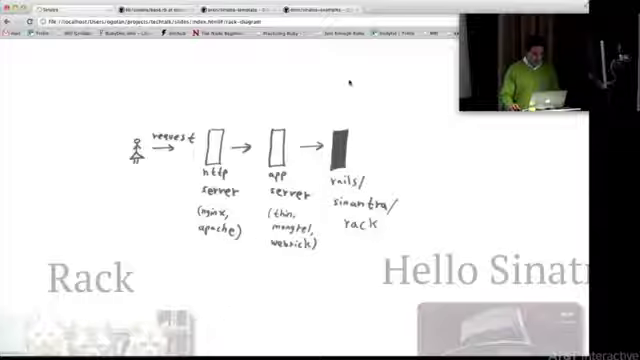
Load 0.0.0.0:9393 in a new tab and rerun the server as ruby -rawesome_print hello_rack.rb
{"action": "key", "text": "super+t"}
{"action": "type", "text": "localhost"}
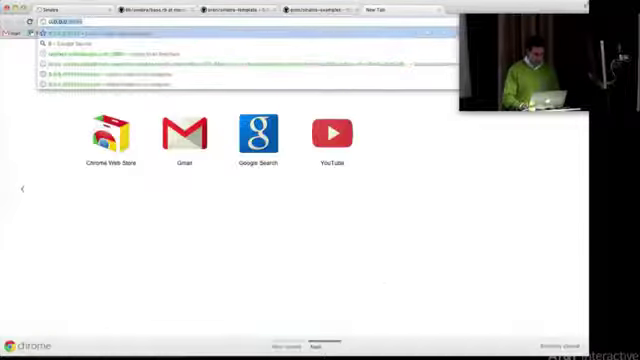
{"action": "key", "text": "Return"}
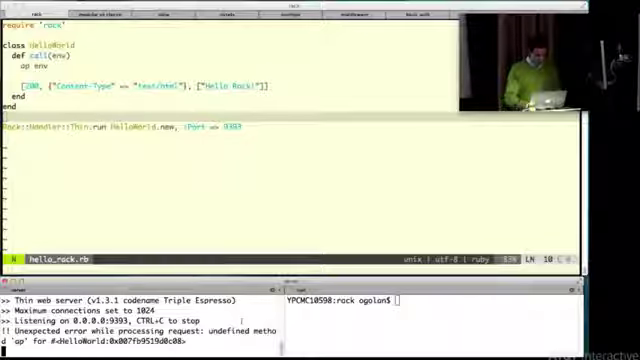
{"action": "key", "text": "ctrl+c"}
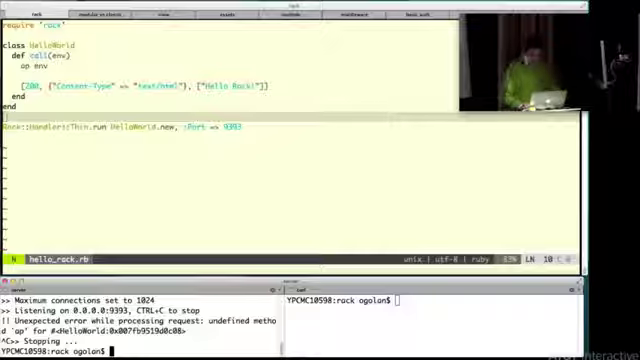
{"action": "type", "text": "ruby hello_rack.rb"}
{"action": "key", "text": "Left"}
{"action": "key", "text": "Left"}
{"action": "key", "text": "Left"}
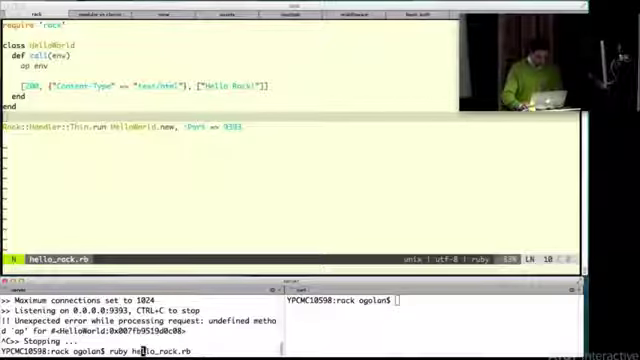
{"action": "type", "text": "-rawe"}
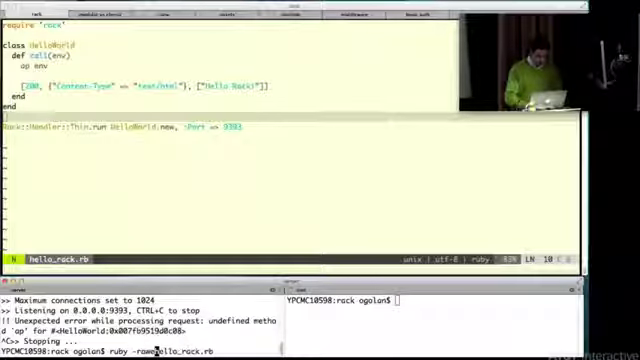
{"action": "type", "text": "some _print"}
{"action": "key", "text": "Return"}
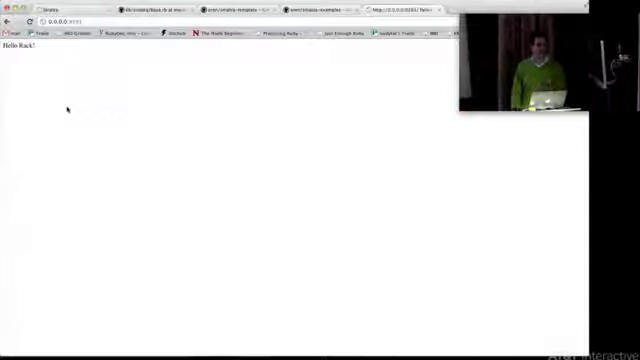
Turn on line numbers in hello_rack.rb and move down to the Rack::Handler line
{"action": "key", "text": "super+Tab"}
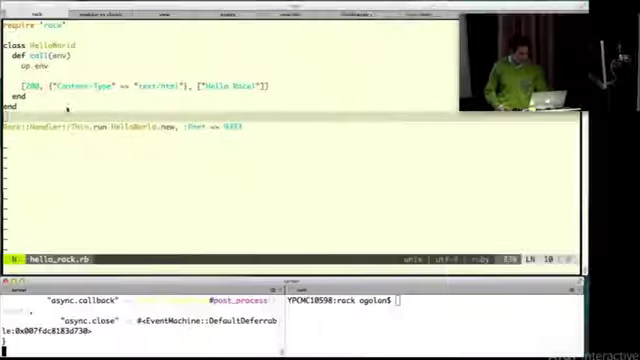
{"action": "type", "text": ":set nonumber!"}
{"action": "key", "text": "Return"}
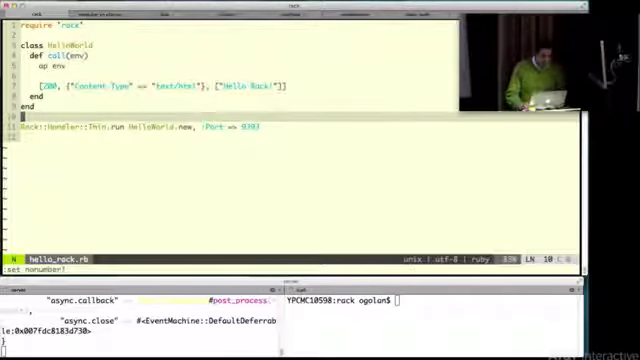
{"action": "key", "text": "j"}
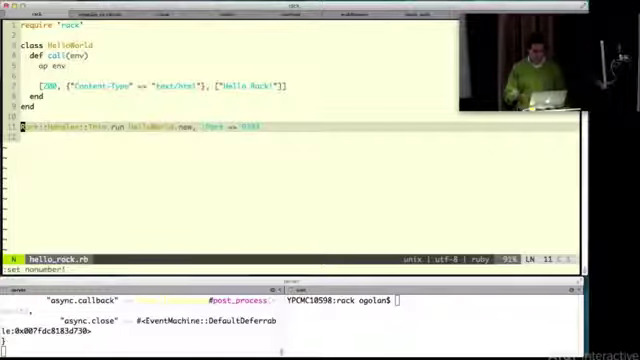
Return the browser to the Rack diagram slide, then come back to Vim
{"action": "key", "text": "super+Tab"}
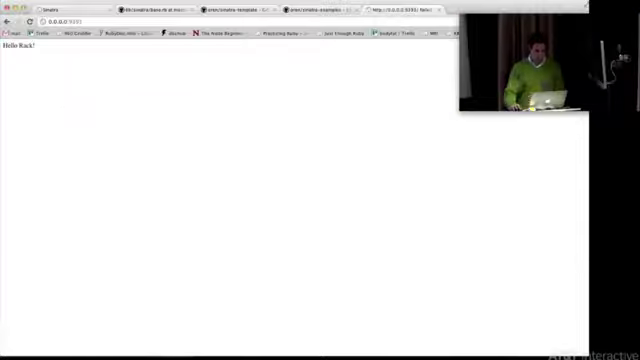
{"action": "left_click", "coordinate": [72, 10]}
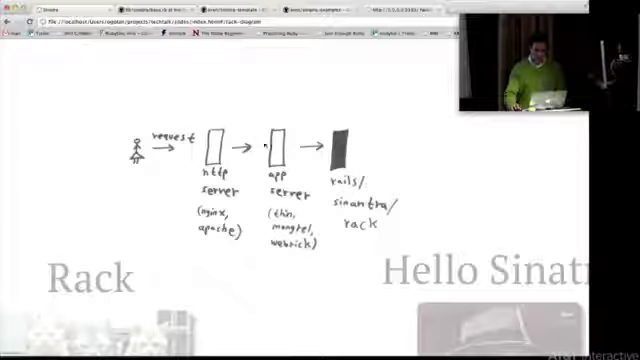
{"action": "key", "text": "super+Tab"}
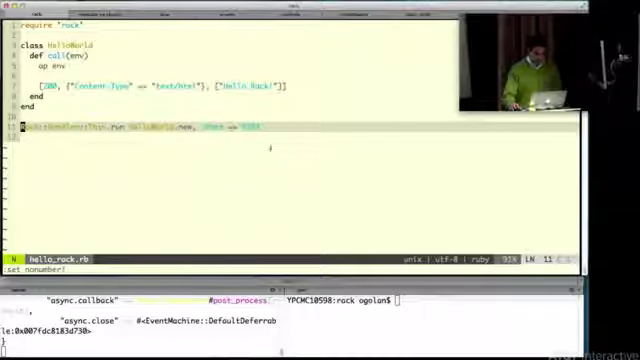
Focus the server terminal and enlarge it to read the dumped env hash
{"action": "key", "text": "super+Tab"}
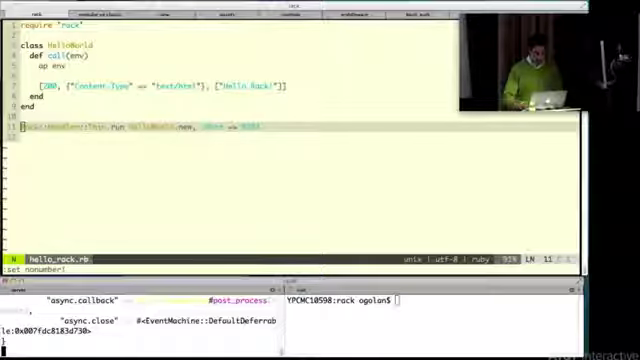
{"action": "key", "text": "super+Tab"}
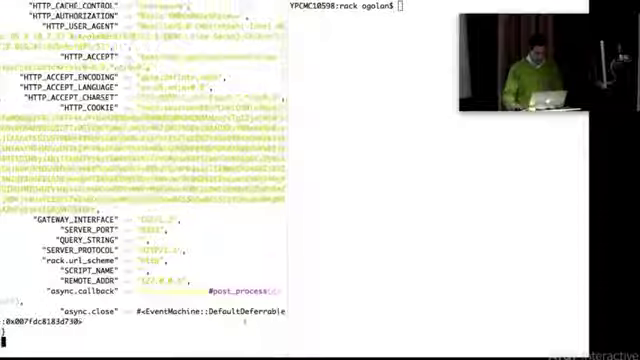
{"action": "scroll", "coordinate": [140, 180], "scroll_direction": "up", "scroll_amount": 3}
{"action": "scroll", "coordinate": [140, 180], "scroll_direction": "up", "scroll_amount": 3}
{"action": "scroll", "coordinate": [140, 180], "scroll_direction": "up", "scroll_amount": 3}
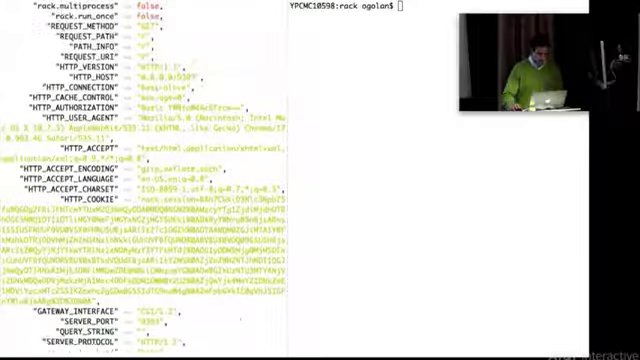
{"action": "scroll", "coordinate": [140, 180], "scroll_direction": "up", "scroll_amount": 3}
{"action": "scroll", "coordinate": [140, 180], "scroll_direction": "up", "scroll_amount": 3}
{"action": "scroll", "coordinate": [140, 180], "scroll_direction": "up", "scroll_amount": 3}
{"action": "scroll", "coordinate": [140, 180], "scroll_direction": "up", "scroll_amount": 3}
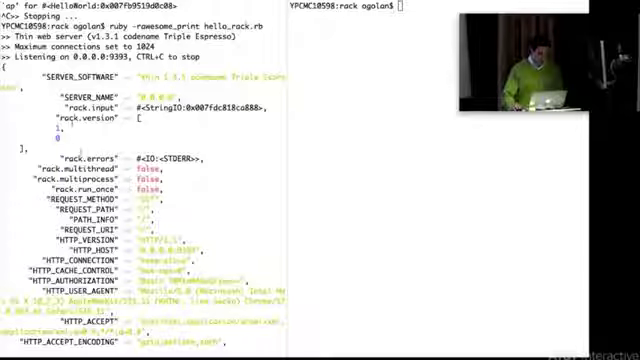
{"action": "scroll", "coordinate": [140, 180], "scroll_direction": "down", "scroll_amount": 1}
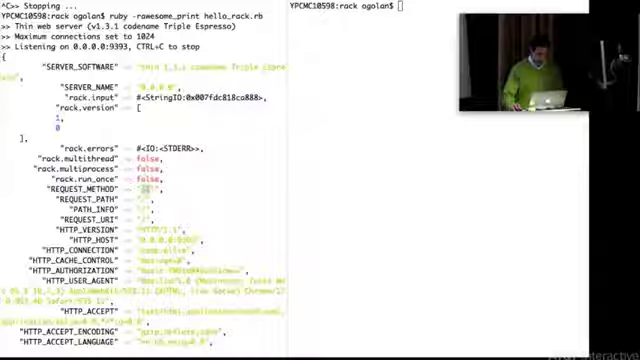
{"action": "scroll", "coordinate": [140, 180], "scroll_direction": "down", "scroll_amount": 2}
{"action": "scroll", "coordinate": [140, 180], "scroll_direction": "down", "scroll_amount": 2}
{"action": "scroll", "coordinate": [140, 180], "scroll_direction": "down", "scroll_amount": 2}
{"action": "scroll", "coordinate": [140, 180], "scroll_direction": "down", "scroll_amount": 1}
{"action": "scroll", "coordinate": [140, 180], "scroll_direction": "down", "scroll_amount": 1}
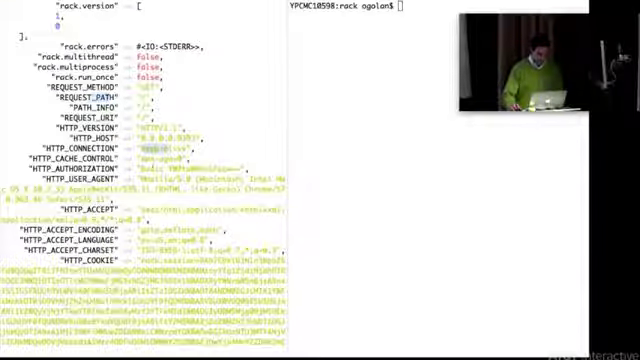
{"action": "scroll", "coordinate": [140, 180], "scroll_direction": "down", "scroll_amount": 1}
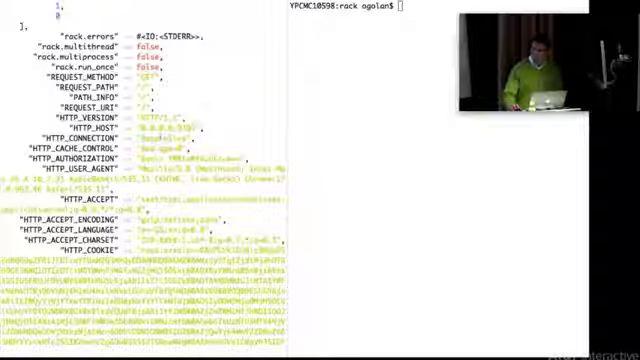
{"action": "scroll", "coordinate": [140, 180], "scroll_direction": "down", "scroll_amount": 1}
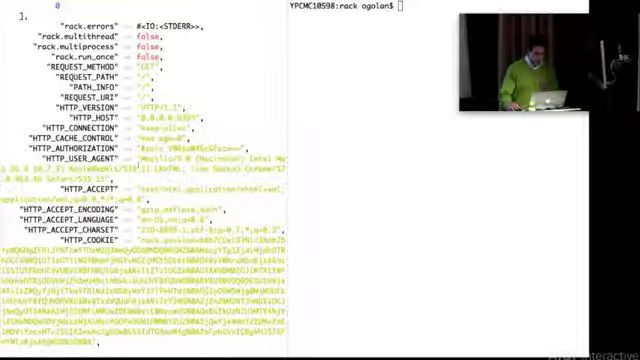
{"action": "scroll", "coordinate": [140, 180], "scroll_direction": "down", "scroll_amount": 2}
{"action": "scroll", "coordinate": [140, 180], "scroll_direction": "down", "scroll_amount": 2}
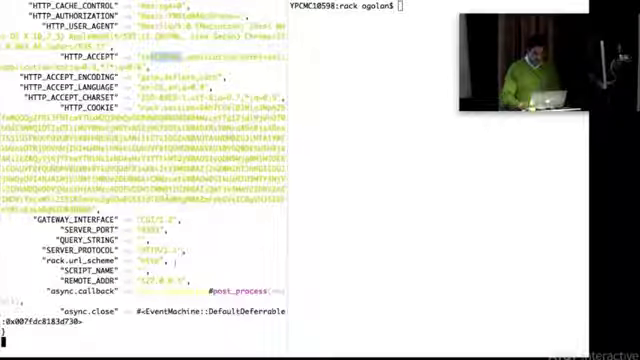
Switch to rack_passing_variables.rb, turn on line numbers and highlight the name Kitty
{"action": "key", "text": "super+Tab"}
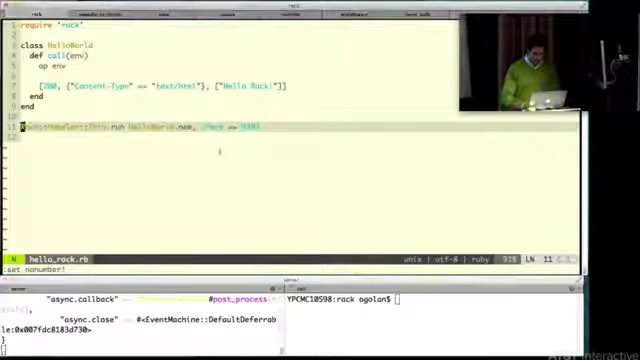
{"action": "key", "text": "ctrl+6"}
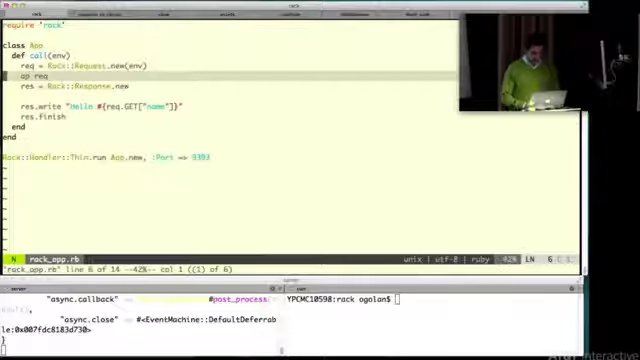
{"action": "key", "text": "ctrl+6"}
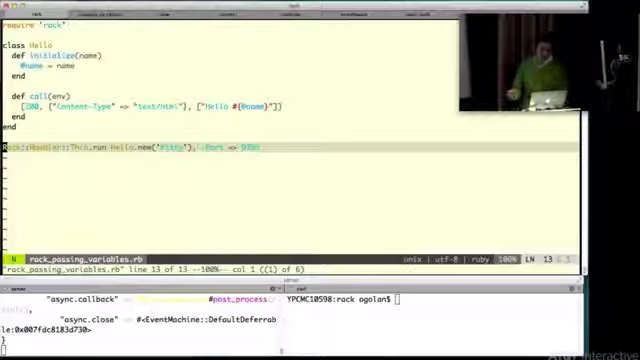
{"action": "type", "text": ":set number"}
{"action": "key", "text": "Return"}
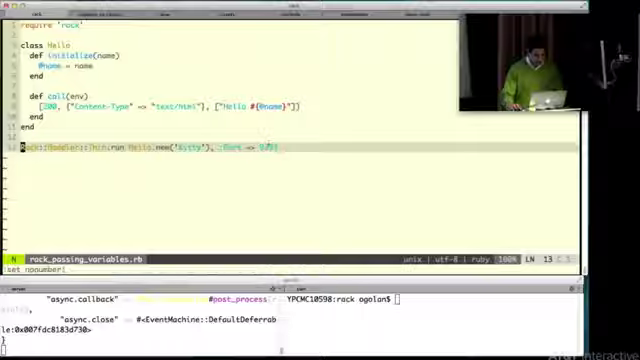
{"action": "double_click", "coordinate": [188, 147]}
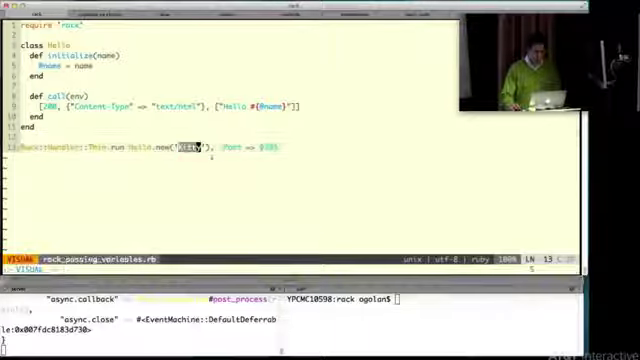
Restart the server with ruby rack_passing_variables.rb, view the page, then bring up rack_app.rb
{"action": "key", "text": "ctrl+c"}
{"action": "key", "text": "Up"}
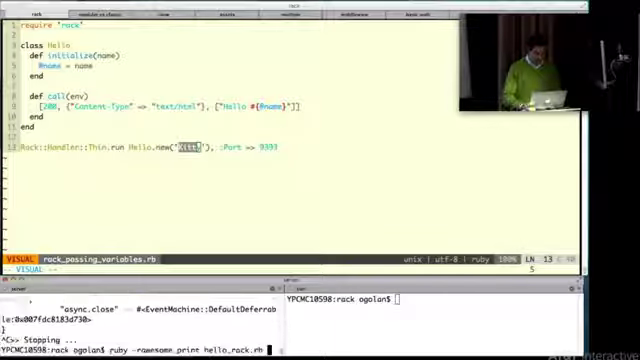
{"action": "key", "text": "BackSpace"}
{"action": "key", "text": "BackSpace"}
{"action": "key", "text": "BackSpace"}
{"action": "key", "text": "BackSpace"}
{"action": "key", "text": "BackSpace"}
{"action": "key", "text": "BackSpace"}
{"action": "key", "text": "BackSpace"}
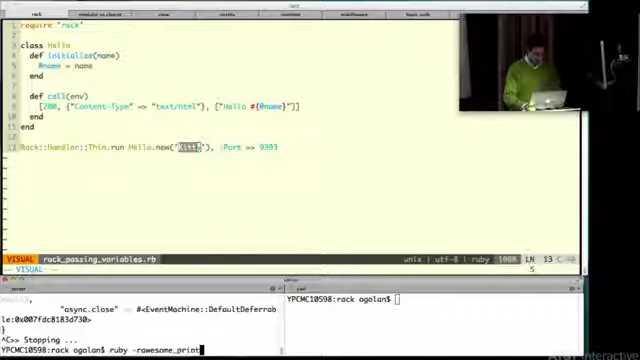
{"action": "key", "text": "BackSpace"}
{"action": "key", "text": "BackSpace"}
{"action": "key", "text": "BackSpace"}
{"action": "key", "text": "BackSpace"}
{"action": "key", "text": "BackSpace"}
{"action": "key", "text": "BackSpace"}
{"action": "key", "text": "BackSpace"}
{"action": "key", "text": "BackSpace"}
{"action": "key", "text": "BackSpace"}
{"action": "key", "text": "BackSpace"}
{"action": "key", "text": "BackSpace"}
{"action": "type", "text": "rack_p"}
{"action": "key", "text": "Tab"}
{"action": "key", "text": "Return"}
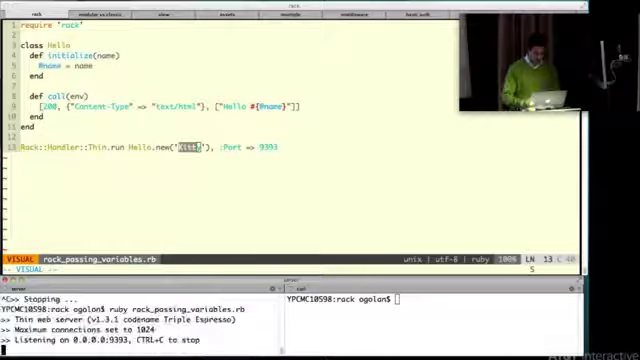
{"action": "key", "text": "super+Tab"}
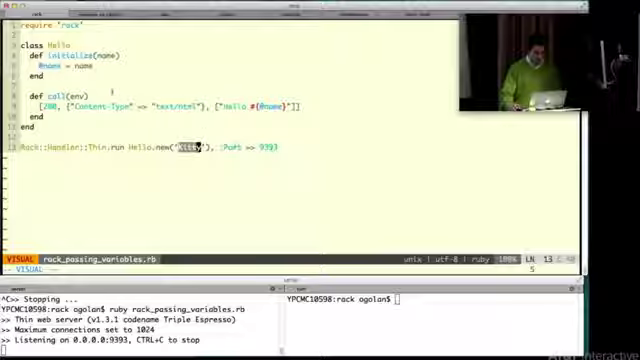
{"action": "key", "text": "Escape"}
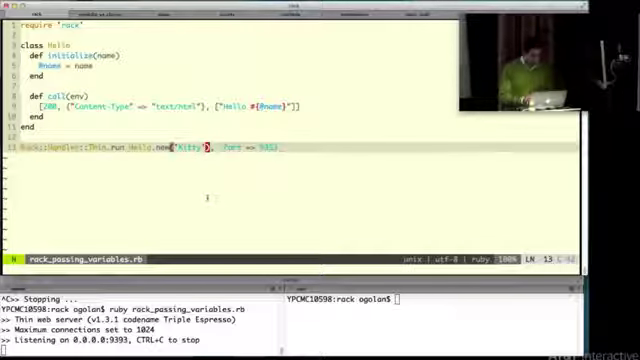
{"action": "key", "text": "ctrl+6"}
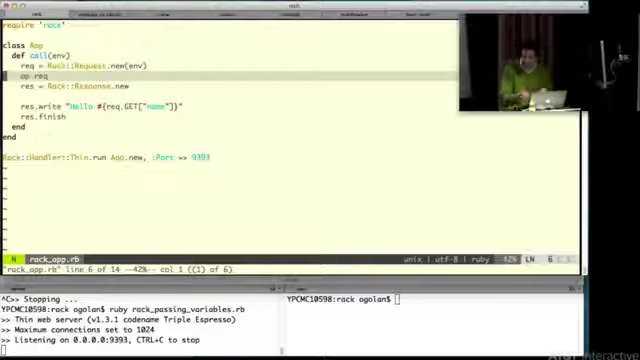
Step through hello_rack.rb, config.ru, rack_with_proc.rb, rack_with_lambda.rb, rack_passing_variables.rb and rack_app.rb
{"action": "key", "text": "ctrl+6"}
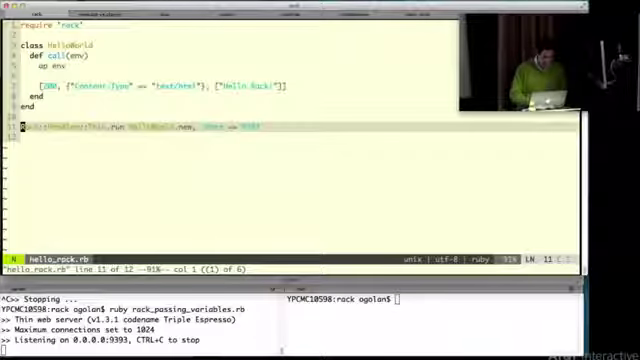
{"action": "key", "text": "ctrl+6"}
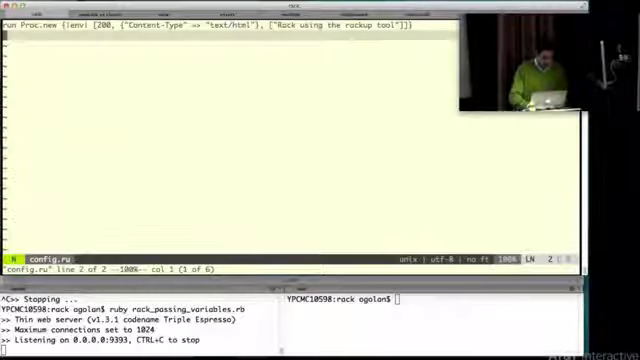
{"action": "key", "text": "ctrl+6"}
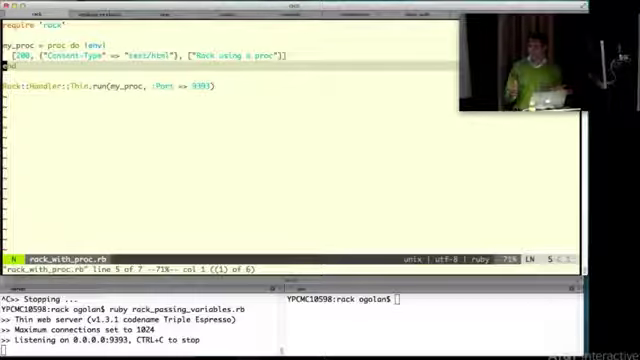
{"action": "key", "text": "ctrl+6"}
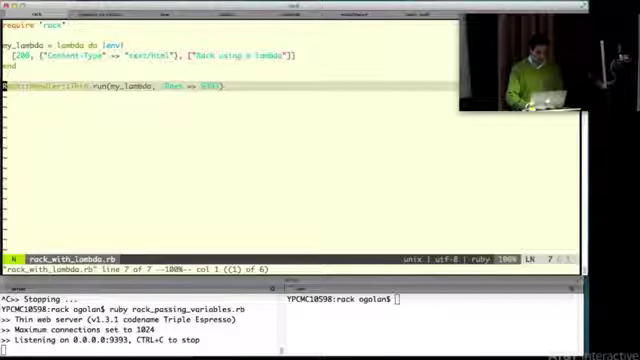
{"action": "key", "text": "ctrl+6"}
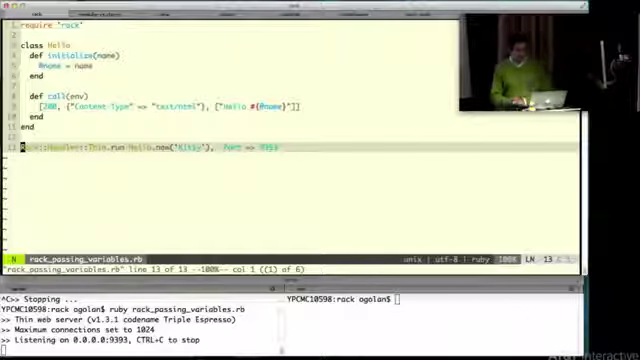
{"action": "key", "text": "ctrl+6"}
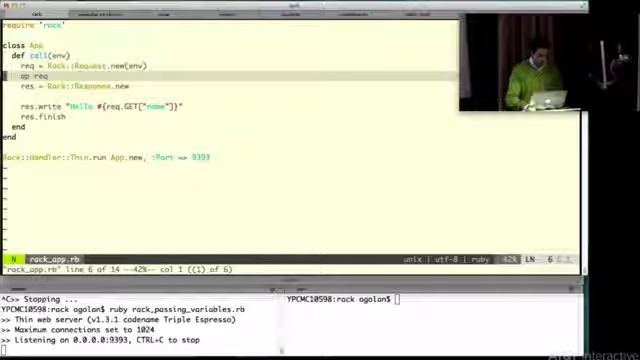
Return to config.ru via hello_rack.rb and stop the Thin server
{"action": "key", "text": "ctrl+6"}
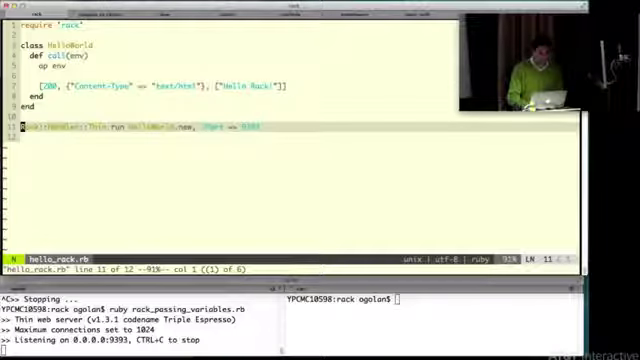
{"action": "key", "text": "ctrl+6"}
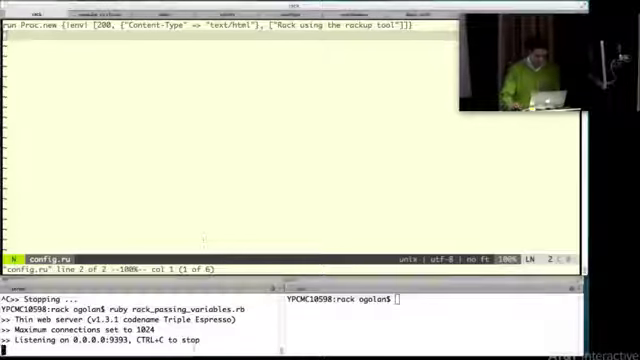
{"action": "key", "text": "ctrl+c"}
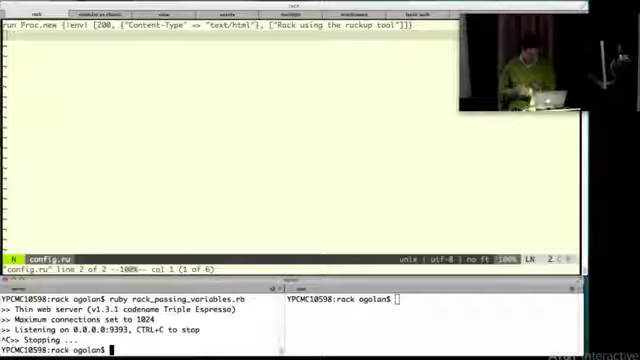
{"action": "type", "text": "rac"}
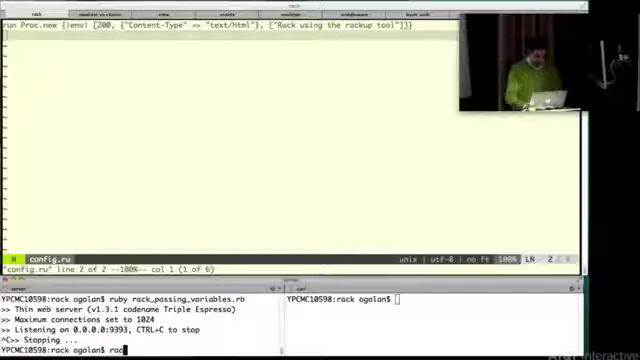
{"action": "type", "text": "kup "}
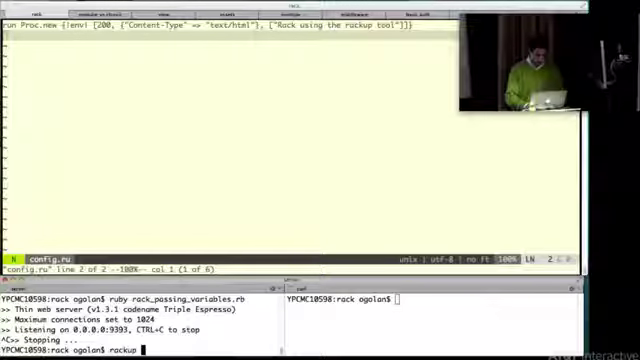
{"action": "type", "text": "s"}
{"action": "type", "text": "p"}
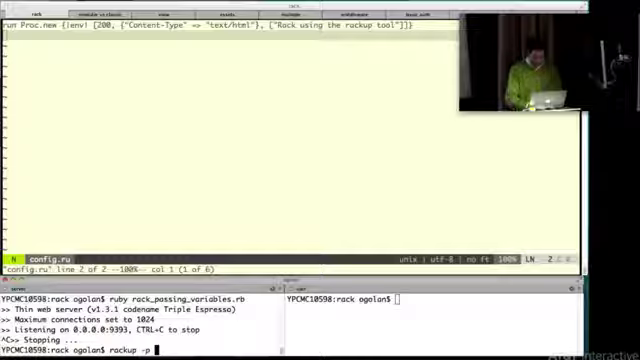
{"action": "type", "text": " 9393"}
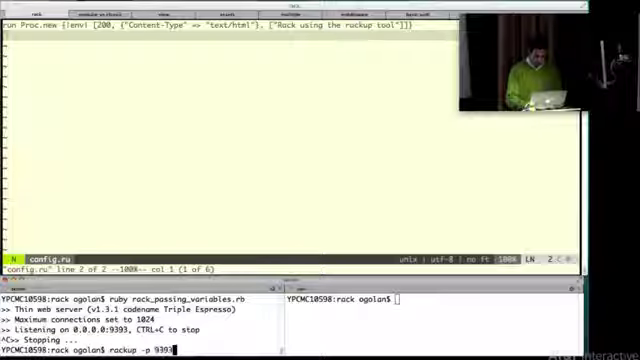
Serve config.ru with rackup -p 9393, stop it after the request, and switch to Chrome
{"action": "key", "text": "Return"}
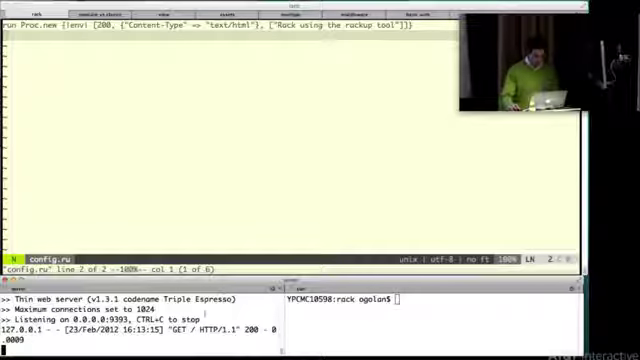
{"action": "key", "text": "ctrl+c"}
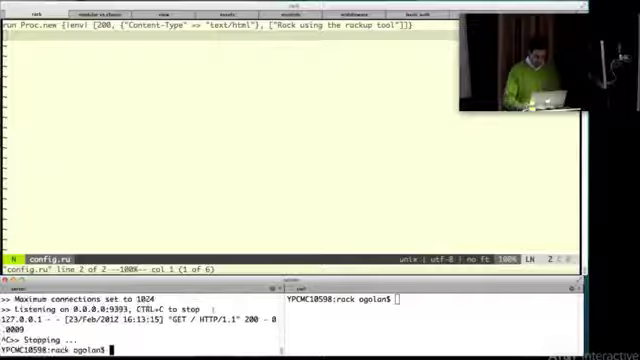
{"action": "key", "text": "super+Tab"}
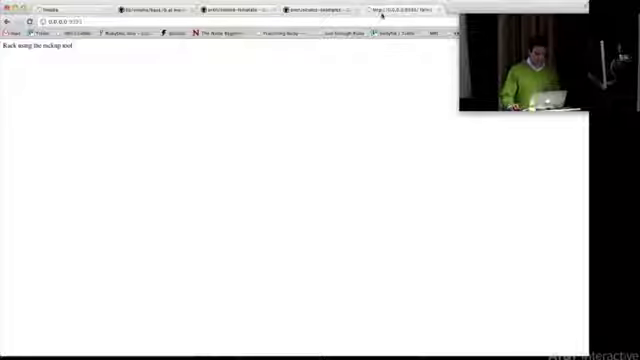
Glance at Sinatra's base.rb on GitHub, then advance to the Hello Sinatra slide
{"action": "left_click", "coordinate": [147, 10]}
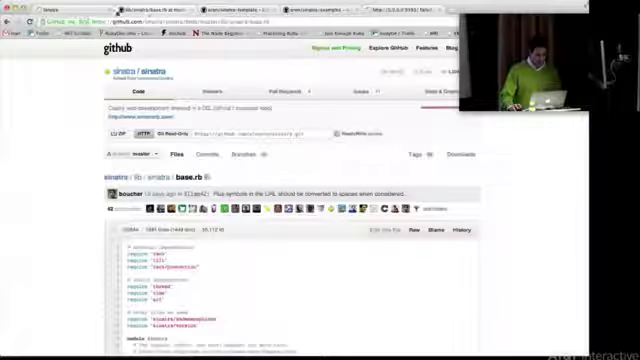
{"action": "left_click", "coordinate": [50, 9]}
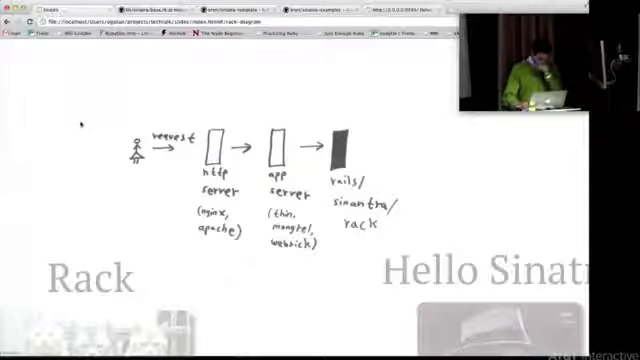
{"action": "key", "text": "Right"}
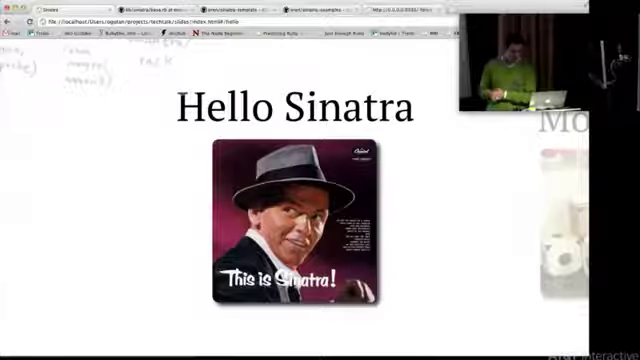
Compare the Hello Sinatra slide with the editor, then advance to Modular vs Classic
{"action": "key", "text": "ctrl+Right"}
{"action": "key", "text": "ctrl+Right"}
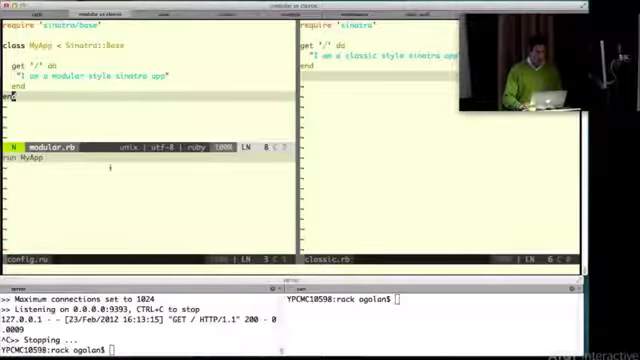
{"action": "key", "text": "ctrl+Left"}
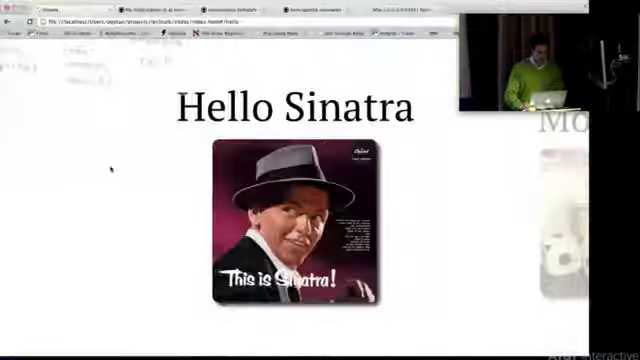
{"action": "key", "text": "ctrl+Right"}
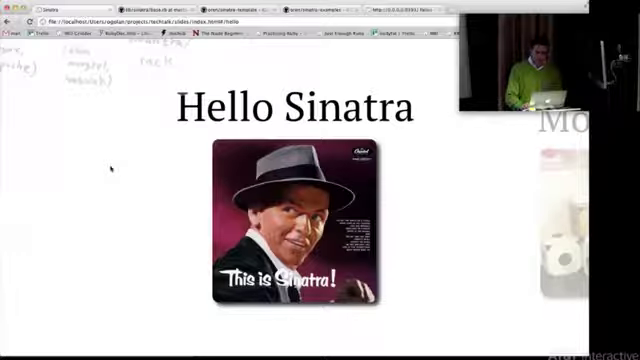
{"action": "key", "text": "Right"}
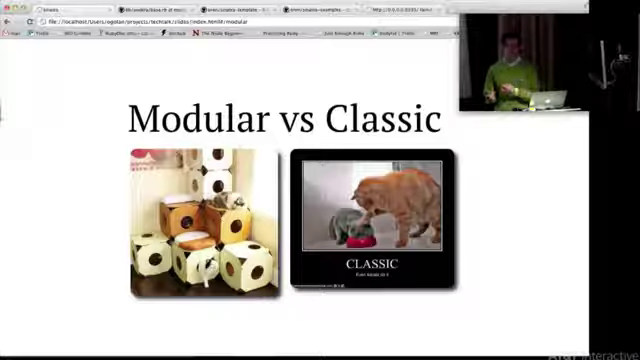
{"action": "key", "text": "ctrl+Right"}
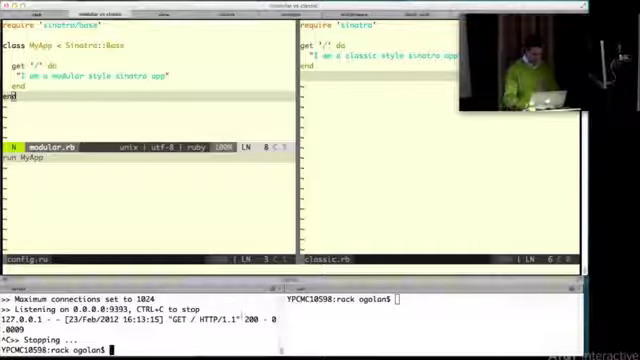
Move into the sinatra directory and start ruby classic.rb
{"action": "key", "text": "BackSpace"}
{"action": "type", "text": "d .."}
{"action": "key", "text": "Return"}
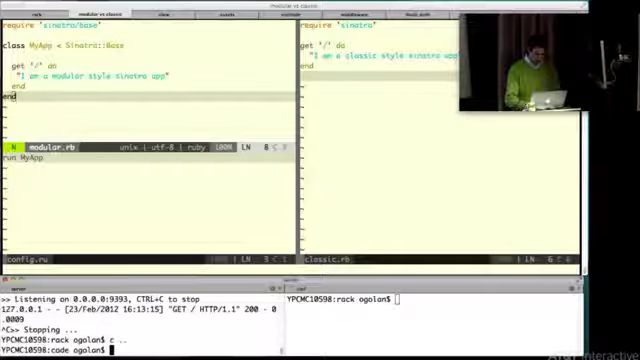
{"action": "type", "text": "sinatra/"}
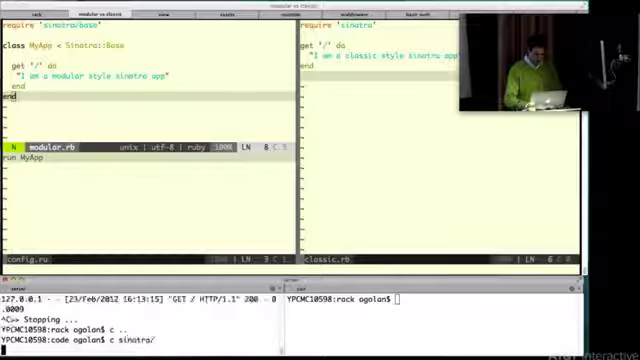
{"action": "key", "text": "Return"}
{"action": "type", "text": "ruby classic.rb"}
{"action": "key", "text": "Return"}
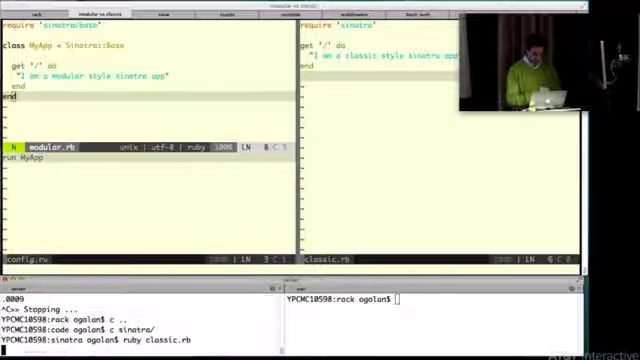
Restart classic.rb on mistyped port 93939 and curl 0.0.0.0:9393
{"action": "key", "text": "ctrl+c"}
{"action": "key", "text": "Up"}
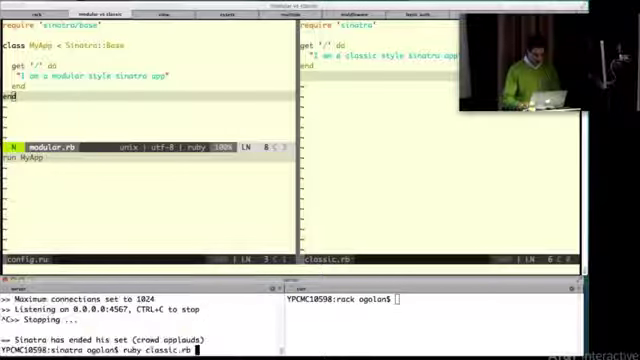
{"action": "type", "text": "-p"}
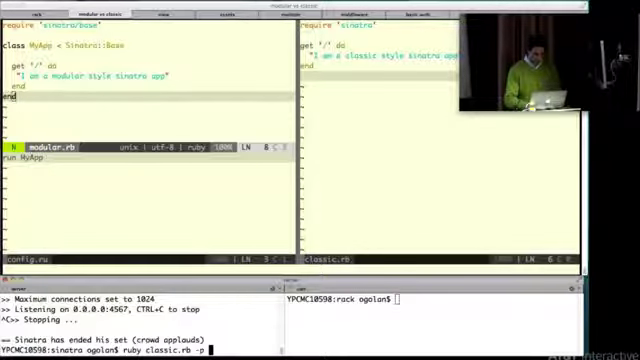
{"action": "type", "text": " 93939"}
{"action": "key", "text": "Return"}
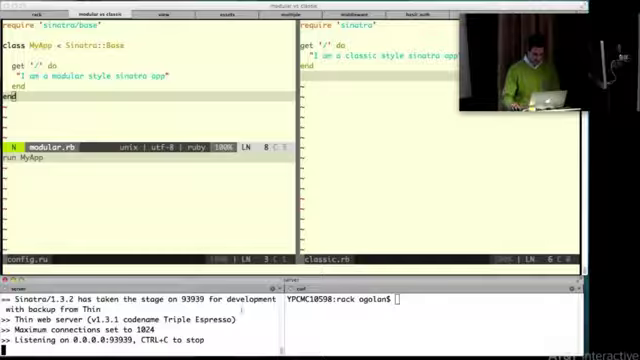
{"action": "type", "text": "curl"}
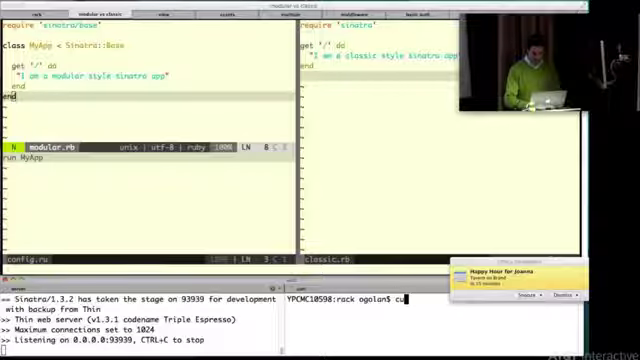
{"action": "left_click", "coordinate": [566, 296]}
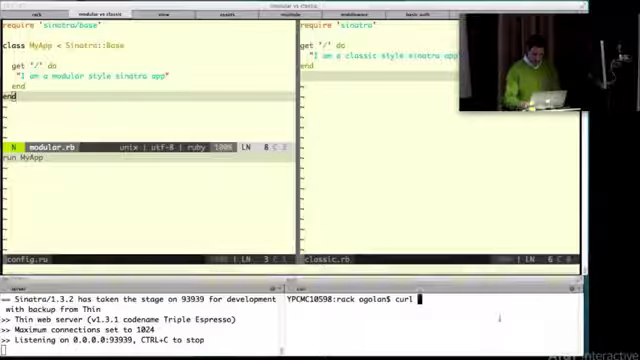
{"action": "type", "text": "0.0.0.0"}
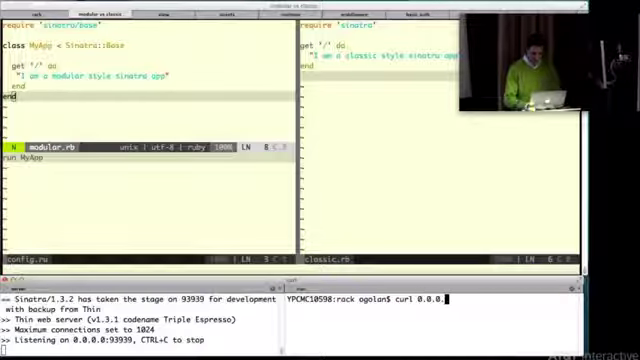
{"action": "type", "text": ":939"}
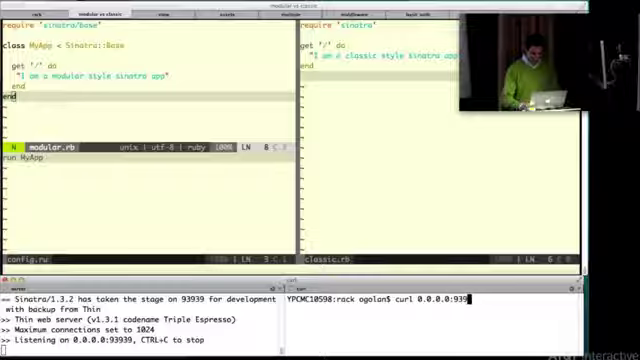
{"action": "type", "text": "3"}
{"action": "key", "text": "Return"}
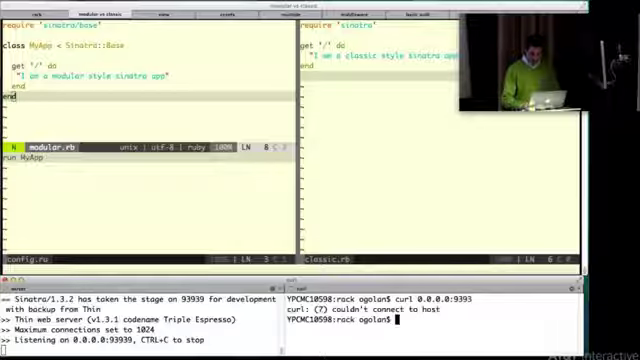
Restart classic.rb on port 9393, run curl -v against it, and maximise the terminals
{"action": "key", "text": "Up"}
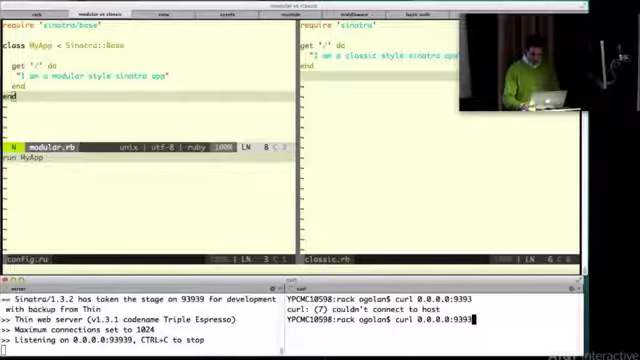
{"action": "key", "text": "Left"}
{"action": "key", "text": "Left"}
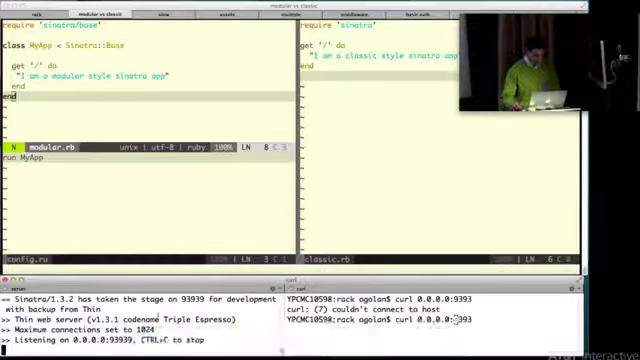
{"action": "key", "text": "ctrl+c"}
{"action": "key", "text": "Up"}
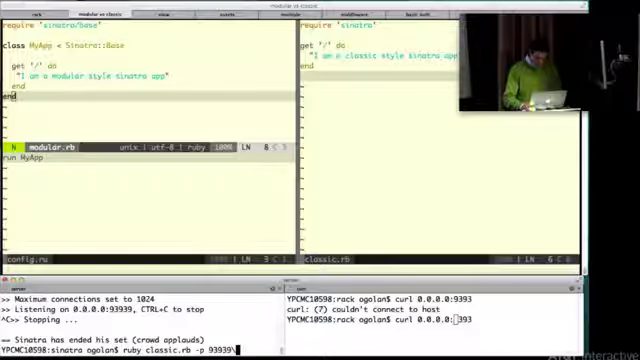
{"action": "key", "text": "BackSpace"}
{"action": "key", "text": "Return"}
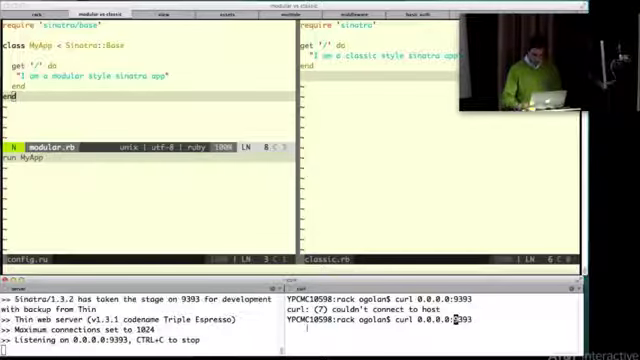
{"action": "key", "text": "End"}
{"action": "type", "text": "-v"}
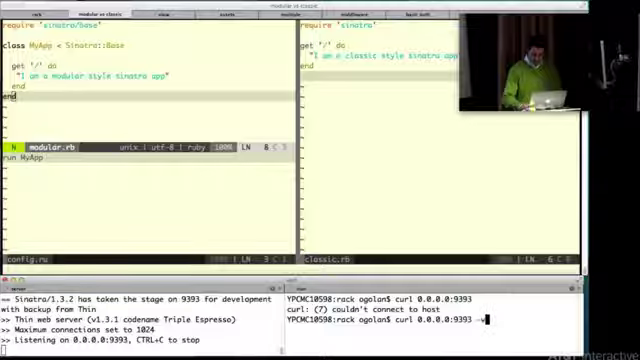
{"action": "key", "text": "Return"}
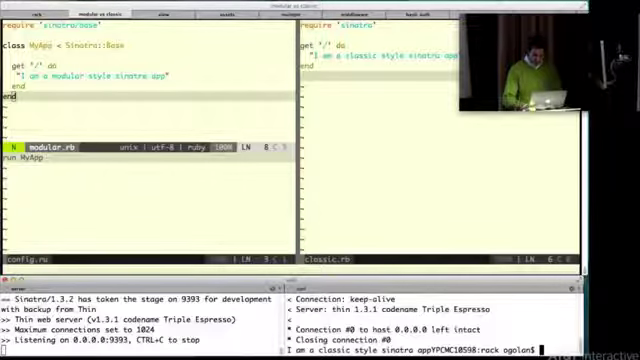
{"action": "key", "text": "super+Tab"}
{"action": "key", "text": "Return"}
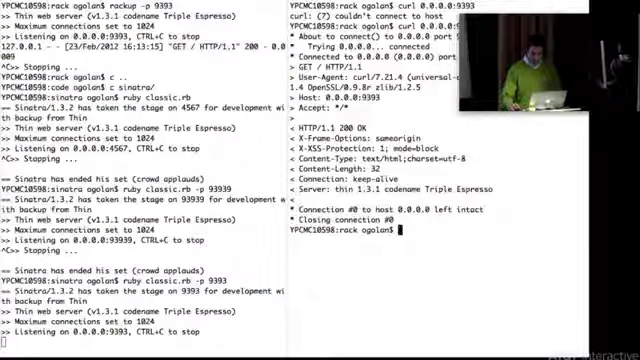
Highlight the 200 status and response header lines, glance at the slide, and return
{"action": "double_click", "coordinate": [347, 128]}
{"action": "left_click_drag", "start_coordinate": [347, 128], "coordinate": [400, 190]}
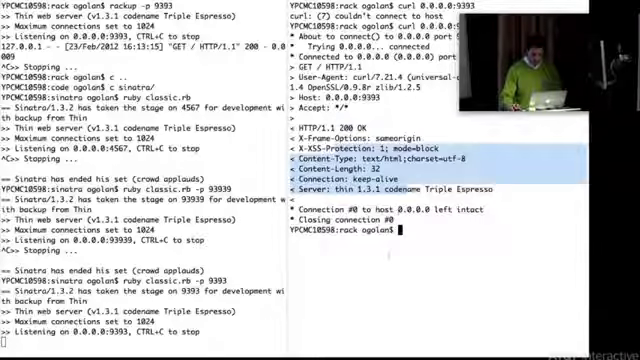
{"action": "key", "text": "super+Tab"}
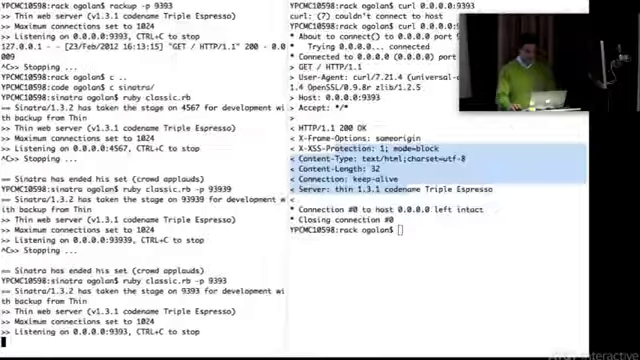
{"action": "key", "text": "super+Tab"}
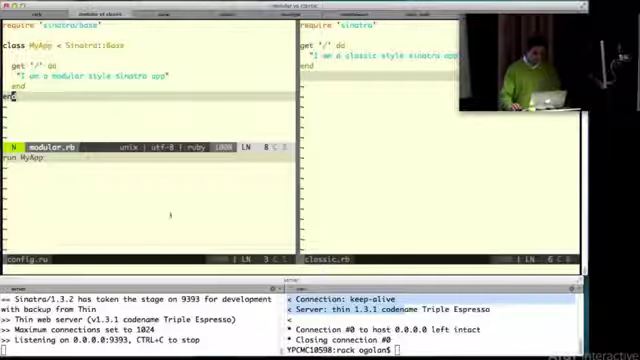
Stop the classic server and trim the classic file name from the recalled run command
{"action": "key", "text": "ctrl+c"}
{"action": "key", "text": "Up"}
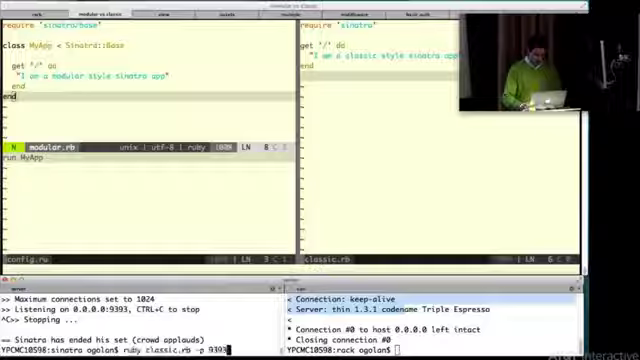
{"action": "key", "text": "Left"}
{"action": "key", "text": "Left"}
{"action": "key", "text": "Left"}
{"action": "key", "text": "BackSpace"}
{"action": "key", "text": "BackSpace"}
{"action": "key", "text": "BackSpace"}
{"action": "key", "text": "BackSpace"}
{"action": "key", "text": "BackSpace"}
{"action": "key", "text": "BackSpace"}
{"action": "key", "text": "Right"}
{"action": "key", "text": "Right"}
{"action": "key", "text": "Right"}
{"action": "key", "text": "BackSpace"}
{"action": "key", "text": "BackSpace"}
{"action": "key", "text": "BackSpace"}
{"action": "key", "text": "BackSpace"}
{"action": "key", "text": "BackSpace"}
{"action": "key", "text": "BackSpace"}
{"action": "key", "text": "BackSpace"}
{"action": "key", "text": "BackSpace"}
{"action": "key", "text": "BackSpace"}
{"action": "type", "text": "cd"}
Enter the modular directory, list it, and run modular.rb on port 9393
{"action": "key", "text": "Tab"}
{"action": "key", "text": "Return"}
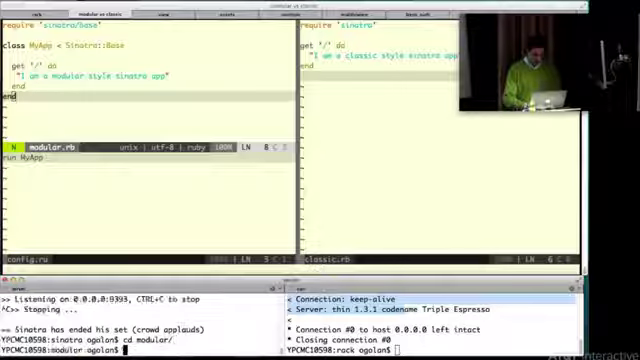
{"action": "type", "text": "l"}
{"action": "key", "text": "Return"}
{"action": "type", "text": "ruby "}
{"action": "type", "text": "m"}
{"action": "key", "text": "Tab"}
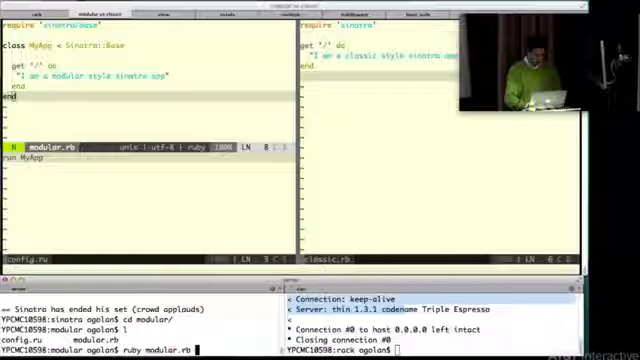
{"action": "type", "text": "-p 9393"}
{"action": "key", "text": "Return"}
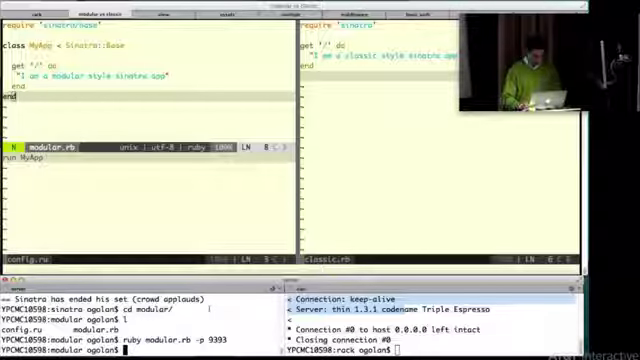
Relaunch the modular app under shotgun
{"action": "key", "text": "Up"}
{"action": "key", "text": "Down"}
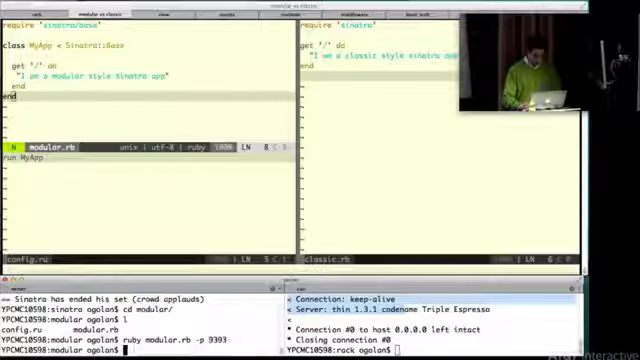
{"action": "type", "text": "r"}
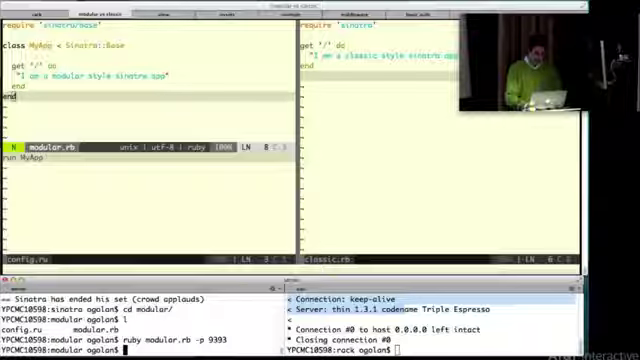
{"action": "key", "text": "BackSpace"}
{"action": "key", "text": "BackSpace"}
{"action": "type", "text": "shotgun"}
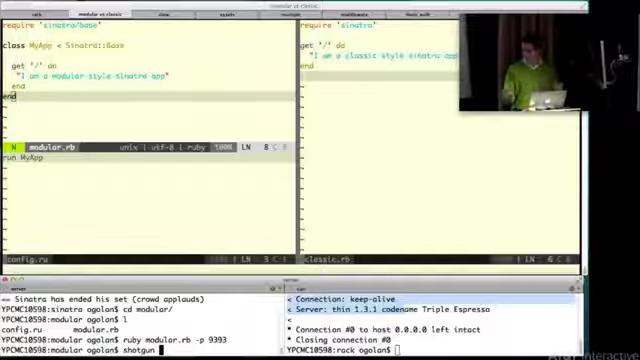
{"action": "key", "text": "Return"}
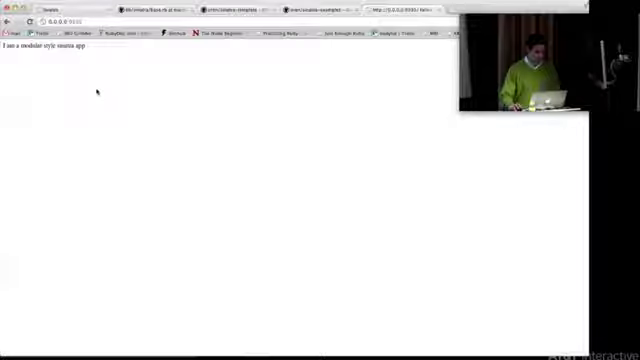
{"action": "key", "text": "super+Tab"}
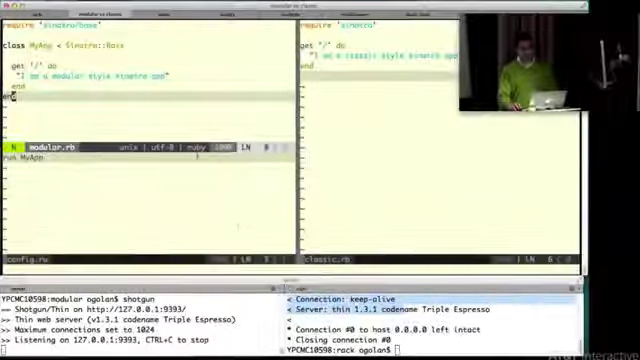
{"action": "key", "text": "V"}
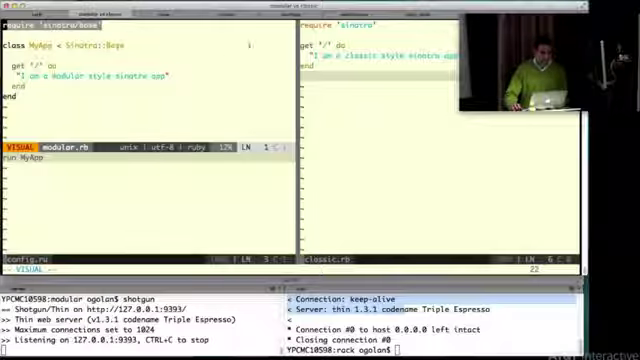
{"action": "key", "text": "ctrl+w"}
{"action": "key", "text": "l"}
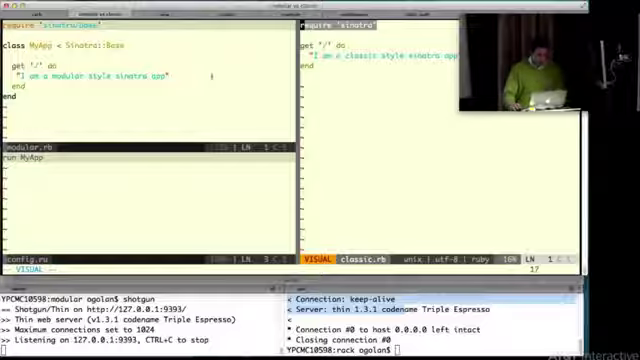
{"action": "left_click_drag", "start_coordinate": [66, 45], "coordinate": [118, 45]}
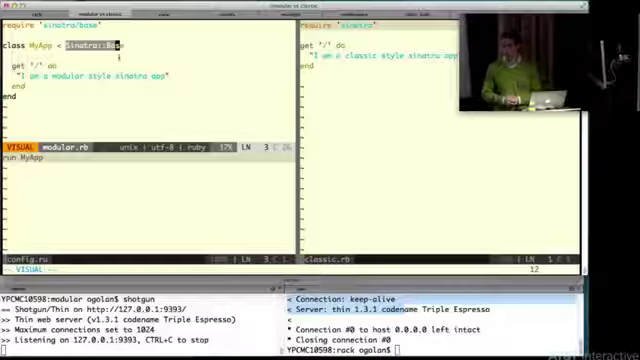
{"action": "key", "text": "super+Tab"}
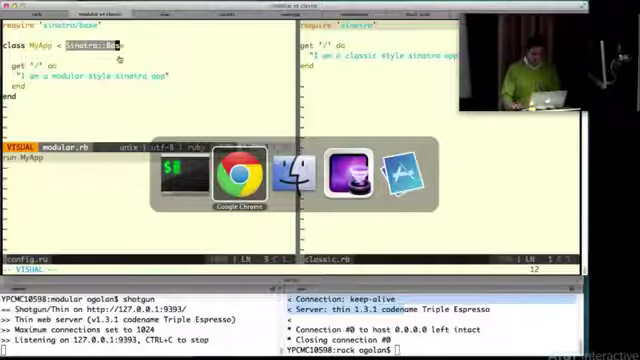
Show the app at localhost:9393 in Chrome, then return to Sinatra's base.rb source
{"action": "key", "text": "super+Tab"}
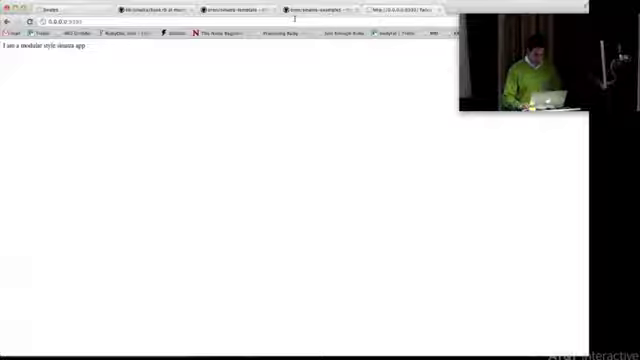
{"action": "key", "text": "super+Tab"}
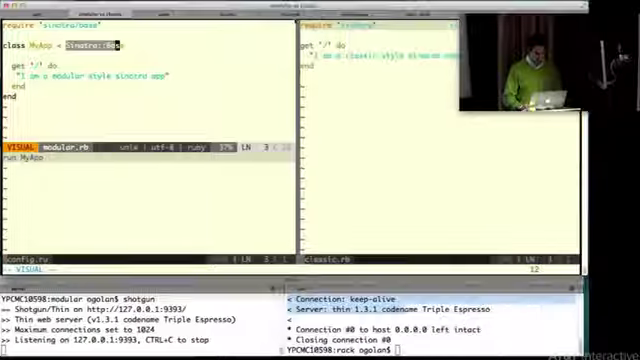
{"action": "key", "text": "super+Tab"}
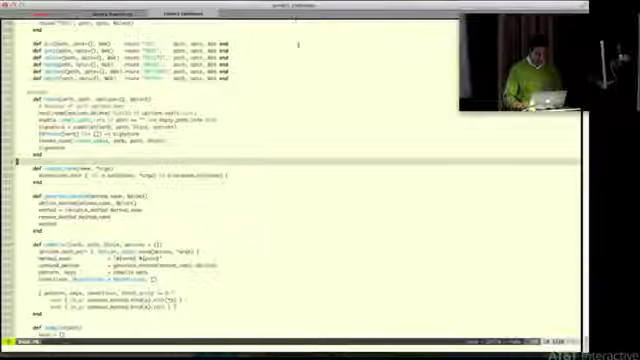
Count base.rb's non-blank lines with sed and wc -l, then open base.rb in Vim
{"action": "key", "text": "super+braceright"}
{"action": "type", "text": "cat base.rb | sed '/^\\s*$/d' | wc -l"}
{"action": "key", "text": "Return"}
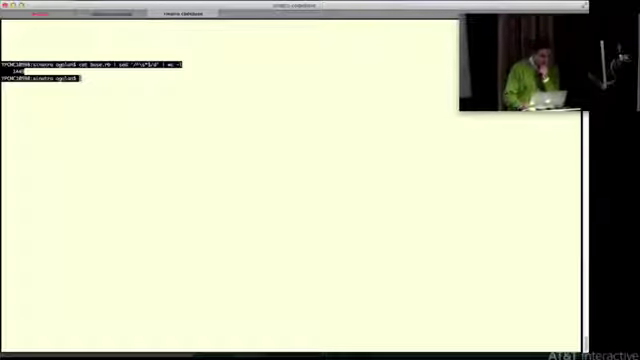
{"action": "type", "text": "vim base.rb"}
{"action": "key", "text": "Return"}
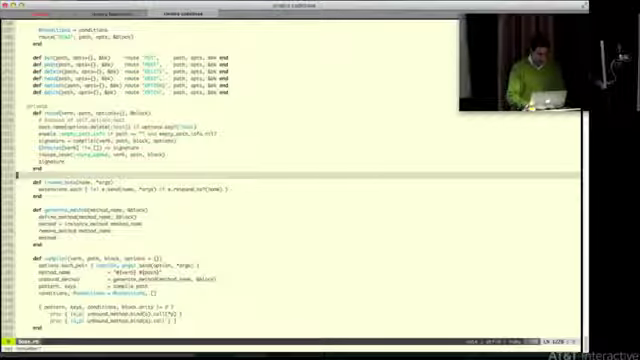
{"action": "key", "text": "g"}
{"action": "key", "text": "t"}
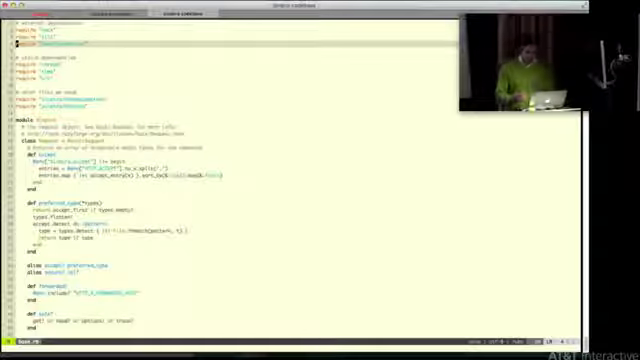
{"action": "key", "text": "super+Tab"}
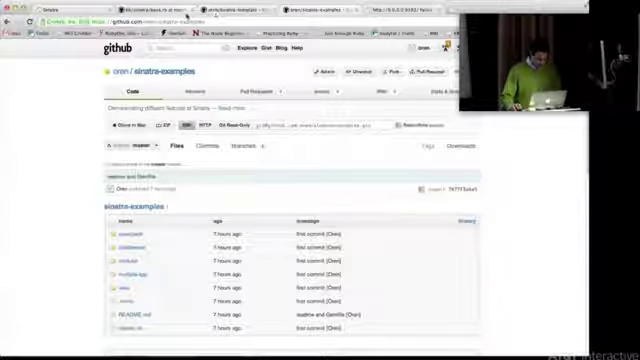
Read main.rb in Sinatra's lib folder, then base.rb's Delegator module on GitHub
{"action": "left_click", "coordinate": [187, 10]}
{"action": "scroll", "coordinate": [77, 128], "scroll_direction": "down", "scroll_amount": 3}
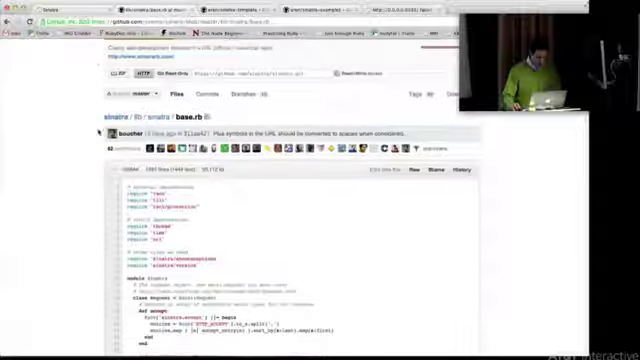
{"action": "scroll", "coordinate": [61, 140], "scroll_direction": "down", "scroll_amount": 5}
{"action": "scroll", "coordinate": [61, 141], "scroll_direction": "up", "scroll_amount": 8}
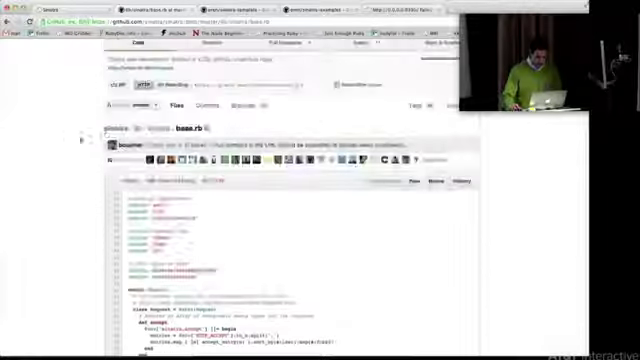
{"action": "left_click", "coordinate": [150, 128]}
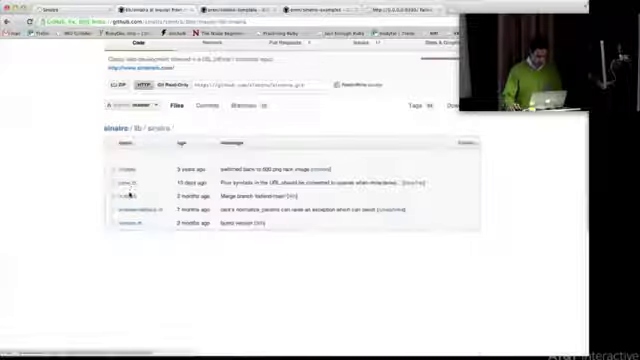
{"action": "left_click", "coordinate": [118, 182]}
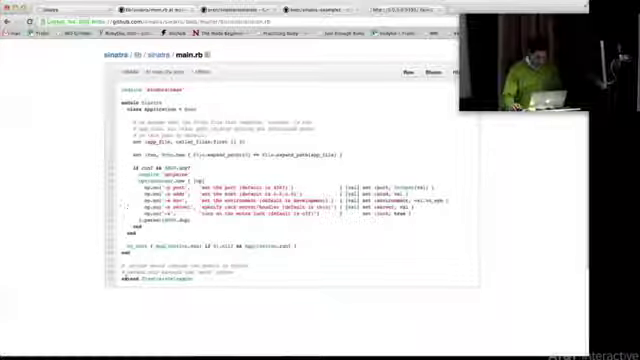
{"action": "left_click_drag", "start_coordinate": [122, 278], "coordinate": [193, 278]}
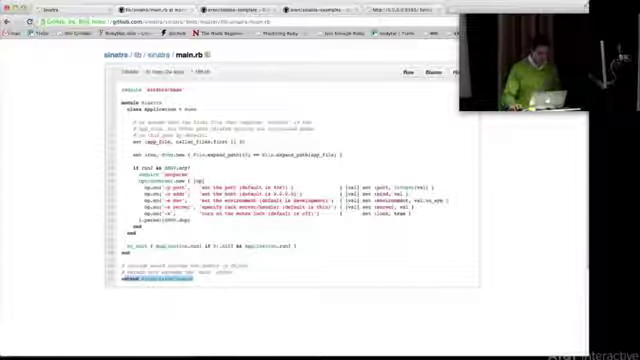
{"action": "left_click", "coordinate": [158, 56]}
{"action": "left_click", "coordinate": [125, 108]}
{"action": "scroll", "coordinate": [85, 153], "scroll_direction": "down", "scroll_amount": 3}
{"action": "scroll", "coordinate": [84, 153], "scroll_direction": "down", "scroll_amount": 2}
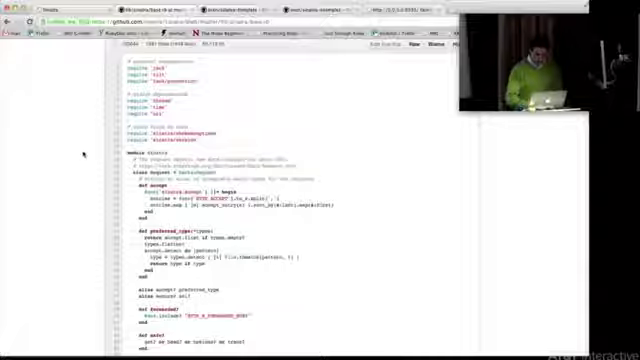
{"action": "scroll", "coordinate": [84, 153], "scroll_direction": "up", "scroll_amount": 1}
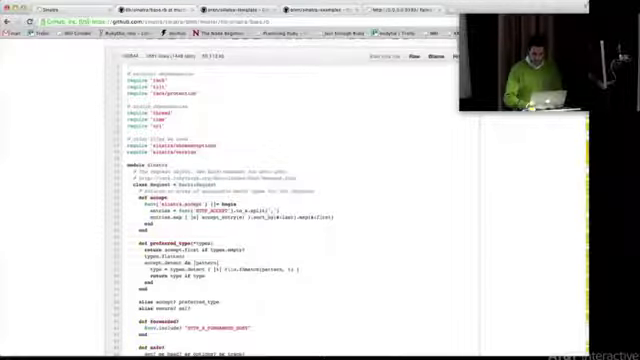
{"action": "scroll", "coordinate": [84, 153], "scroll_direction": "down", "scroll_amount": 10}
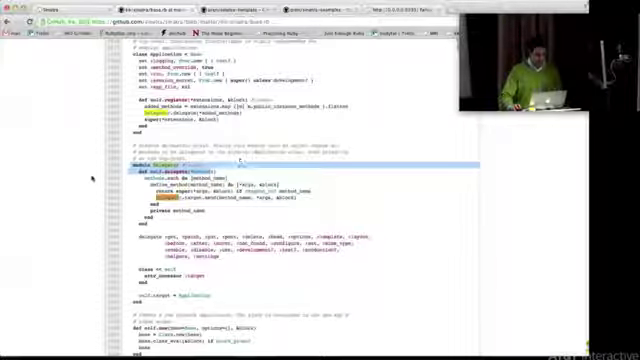
{"action": "left_click", "coordinate": [90, 178]}
{"action": "scroll", "coordinate": [90, 158], "scroll_direction": "up", "scroll_amount": 10}
{"action": "scroll", "coordinate": [63, 110], "scroll_direction": "up", "scroll_amount": 10}
{"action": "scroll", "coordinate": [63, 110], "scroll_direction": "up", "scroll_amount": 5}
{"action": "key", "text": "super+Tab"}
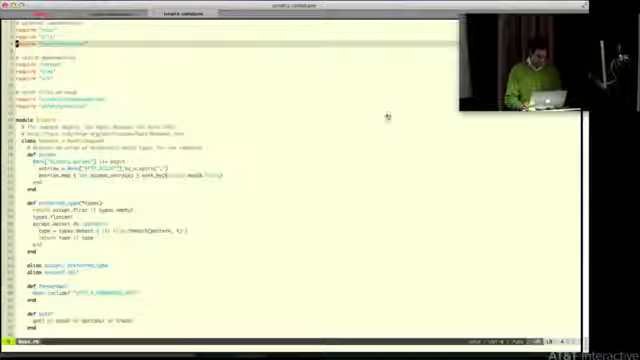
Cycle through the iTerm tabs to the one with the log output
{"action": "key", "text": "super+shift+bracketleft"}
{"action": "key", "text": "super+shift+bracketleft"}
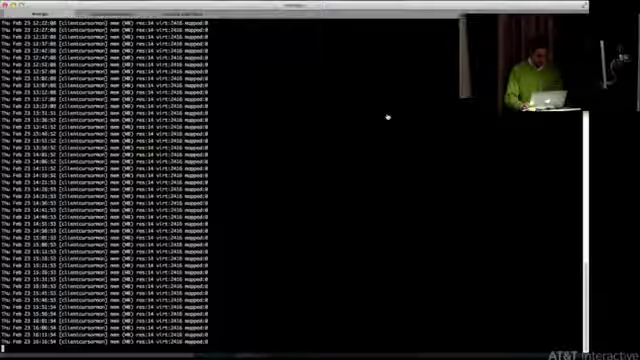
{"action": "key", "text": "super+shift+bracketleft"}
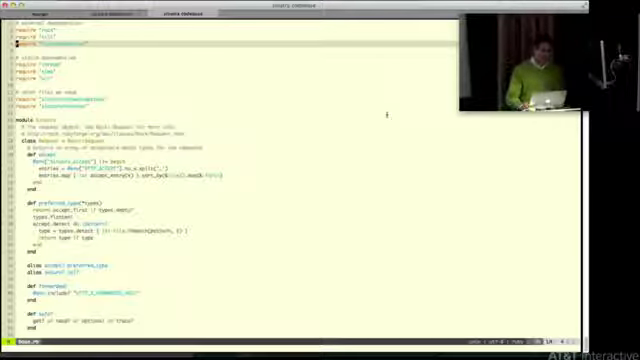
{"action": "key", "text": "super+shift+bracketright"}
{"action": "key", "text": "super+shift+bracketleft"}
{"action": "key", "text": "super+shift+bracketright"}
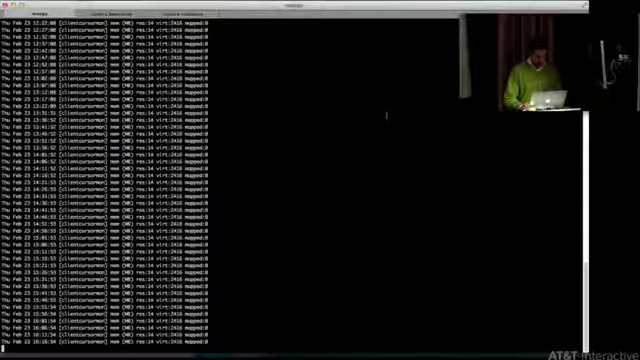
Show the slide deck's overview in Chrome, landing on the View slide
{"action": "key", "text": "super+Tab"}
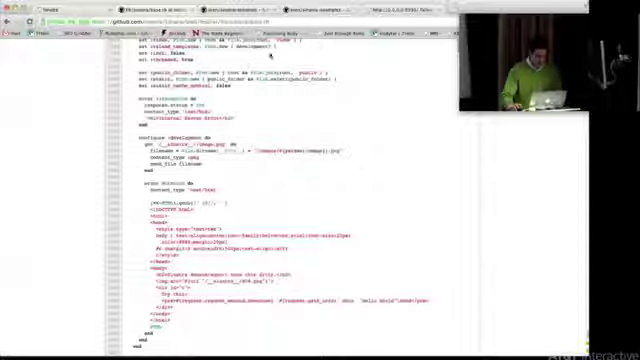
{"action": "left_click", "coordinate": [84, 9]}
{"action": "key", "text": "Escape"}
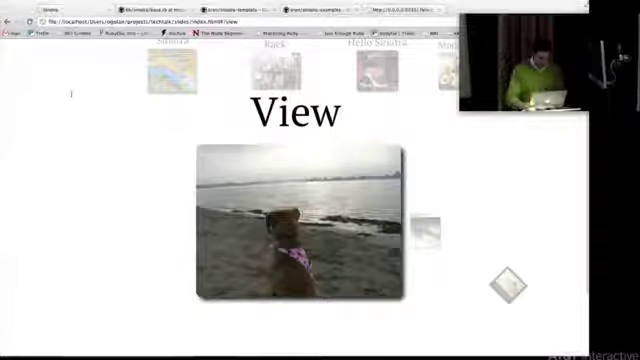
Stop the running Shotgun server in the terminal pane
{"action": "key", "text": "super+Tab"}
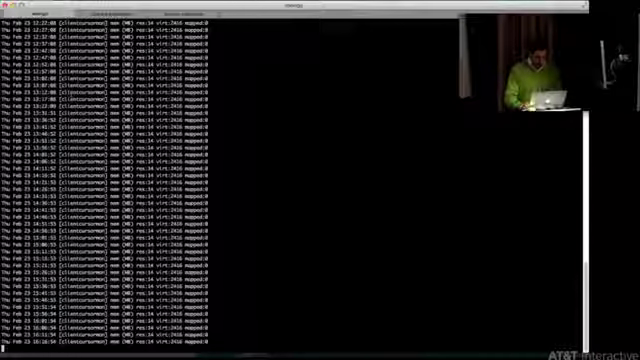
{"action": "key", "text": "super+Tab"}
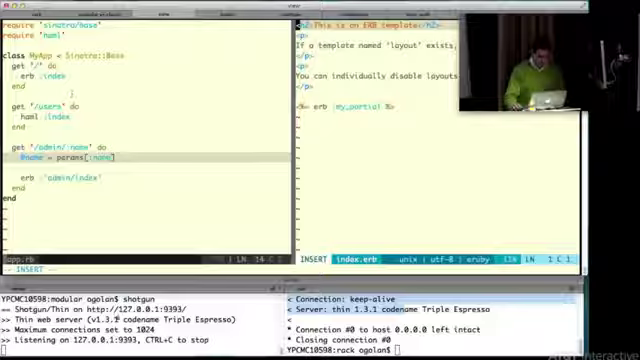
{"action": "key", "text": "ctrl+c"}
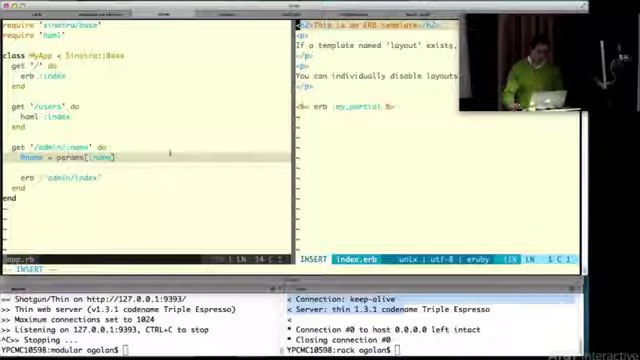
Highlight the get '/' and get '/users' route definitions in app.rb
{"action": "key", "text": "Escape"}
{"action": "left_click_drag", "start_coordinate": [12, 65], "coordinate": [50, 65]}
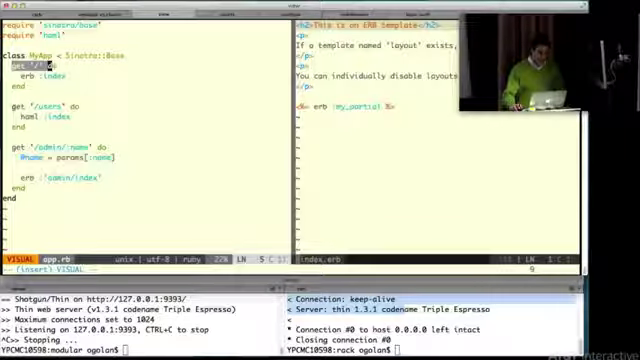
{"action": "key", "text": "Escape"}
{"action": "left_click_drag", "start_coordinate": [12, 106], "coordinate": [57, 106]}
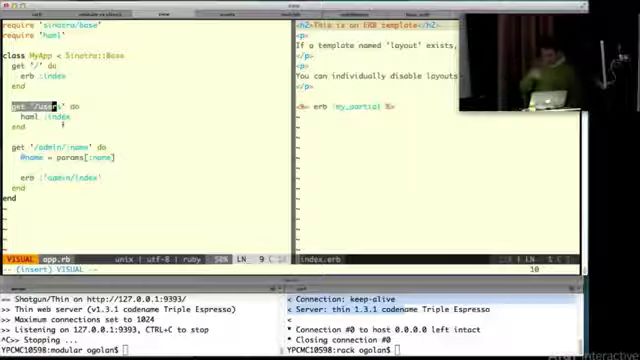
{"action": "key", "text": "super+Tab"}
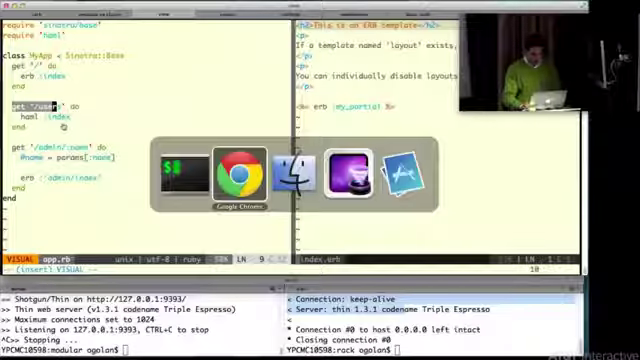
{"action": "key", "text": "Tab"}
{"action": "key", "text": "Tab"}
{"action": "key", "text": "Tab"}
{"action": "key", "text": "Tab"}
{"action": "key", "text": "Tab"}
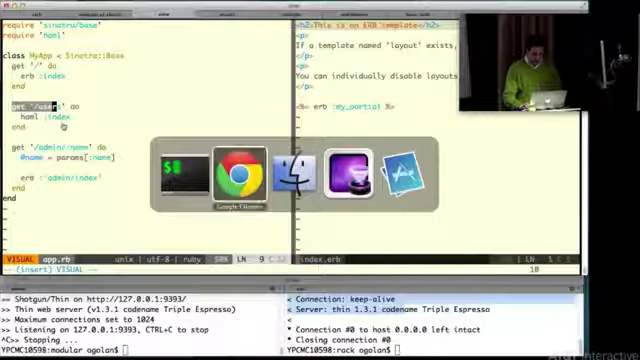
{"action": "key", "text": "Escape"}
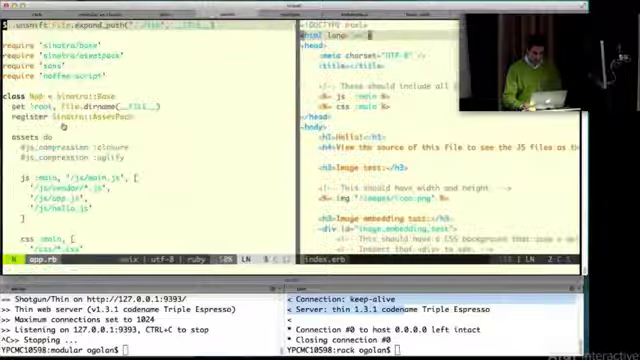
{"action": "key", "text": "super+Tab"}
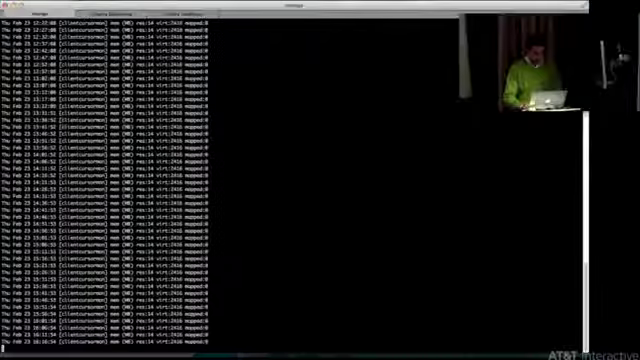
{"action": "key", "text": "super+Tab"}
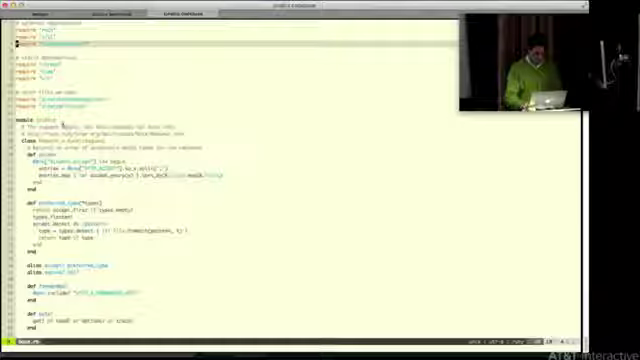
{"action": "key", "text": "shift+g"}
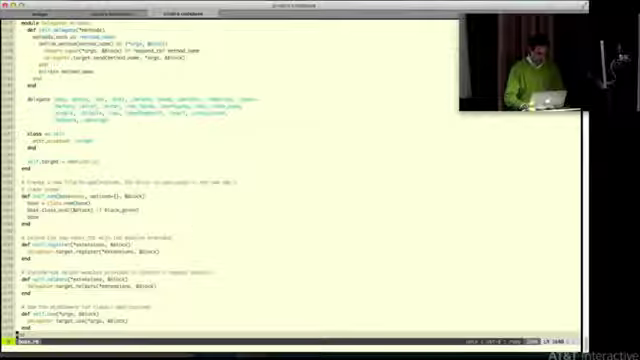
{"action": "key", "text": "ctrl+u"}
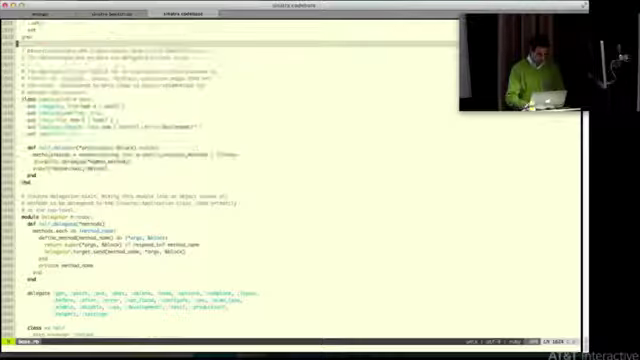
{"action": "key", "text": "j"}
{"action": "key", "text": "j"}
{"action": "key", "text": "j"}
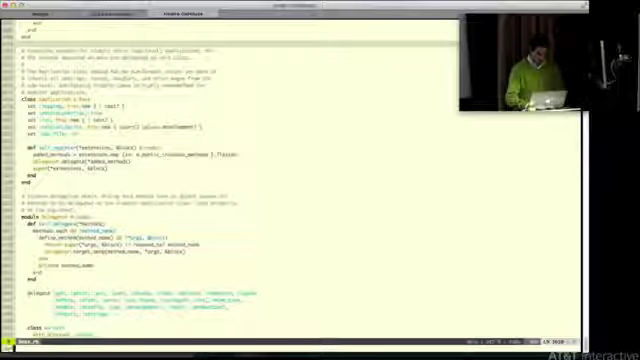
{"action": "key", "text": "n"}
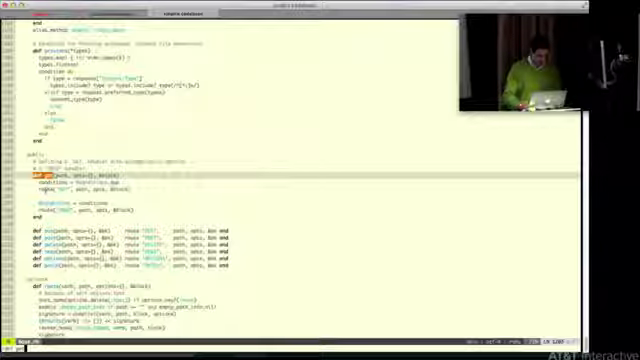
{"action": "key", "text": "ctrl+f"}
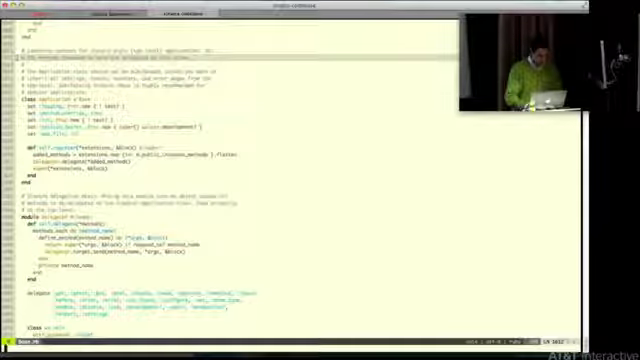
{"action": "key", "text": "n"}
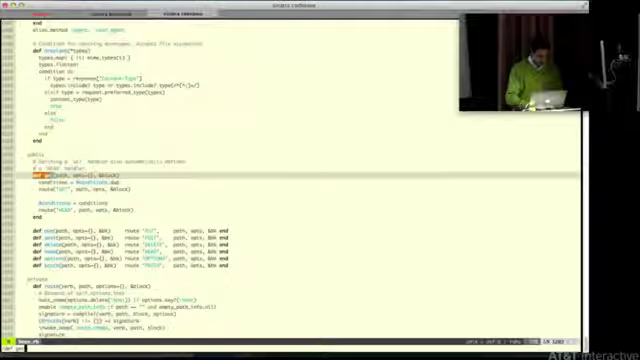
{"action": "key", "text": "j"}
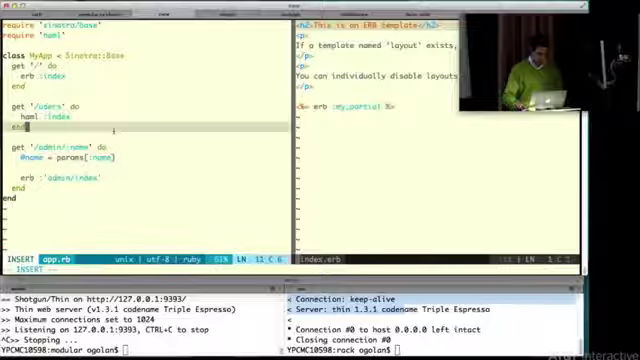
Search base.rb's route calls and follow them to the invoke_hook definition
{"action": "key", "text": "Up"}
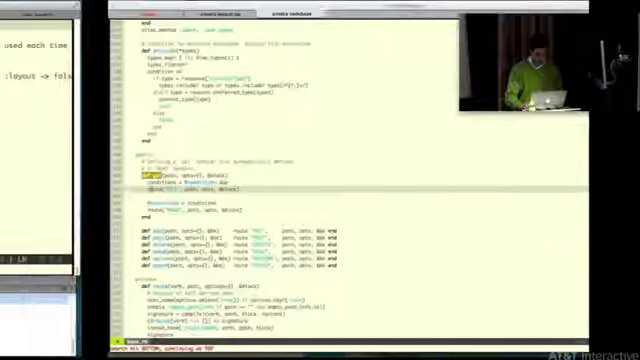
{"action": "key", "text": "n"}
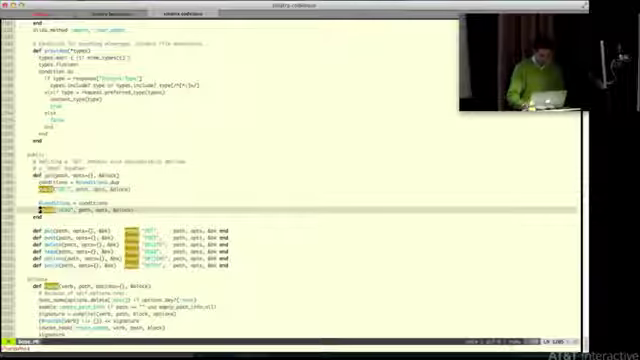
{"action": "key", "text": "n"}
{"action": "key", "text": "n"}
{"action": "key", "text": "j"}
{"action": "key", "text": "j"}
{"action": "key", "text": "j"}
{"action": "key", "text": "j"}
{"action": "key", "text": "j"}
{"action": "key", "text": "j"}
{"action": "key", "text": "j"}
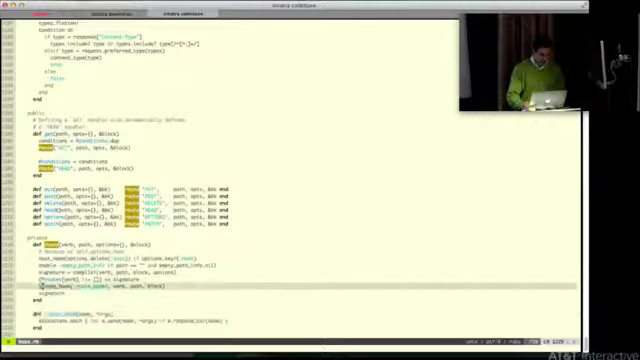
{"action": "key", "text": "n"}
{"action": "key", "text": "j"}
{"action": "key", "text": "j"}
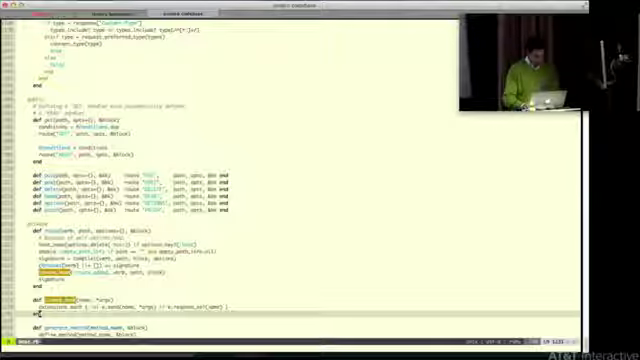
Glance at the slide deck, then restart Shotgun on 127.0.0.1:9393
{"action": "key", "text": "super+Tab"}
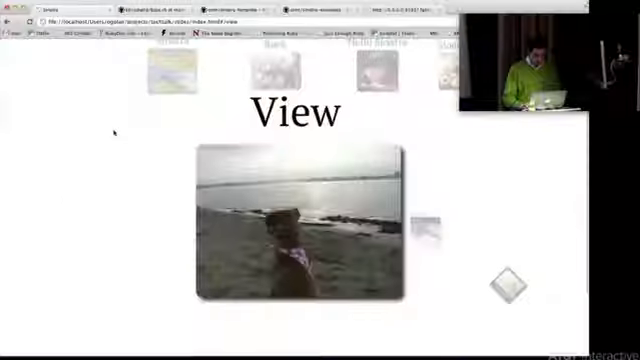
{"action": "key", "text": "super+Tab"}
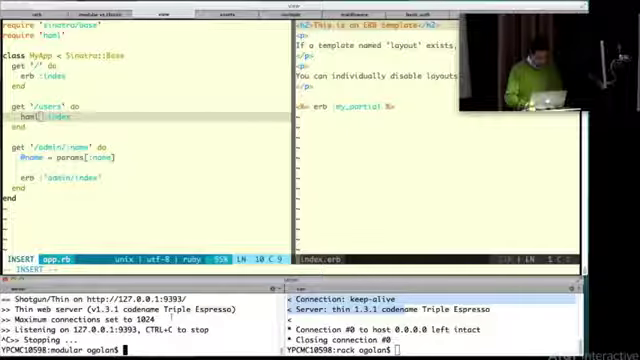
{"action": "type", "text": "shotgun"}
{"action": "key", "text": "Return"}
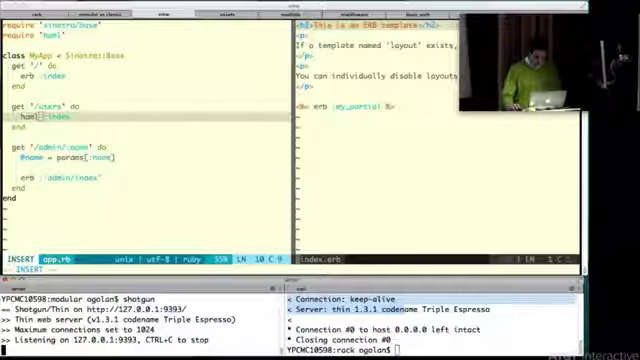
View the 0.0.0.0:9393 tab reading 'I am a modular style sinatra app', then return to iTerm
{"action": "key", "text": "super+Tab"}
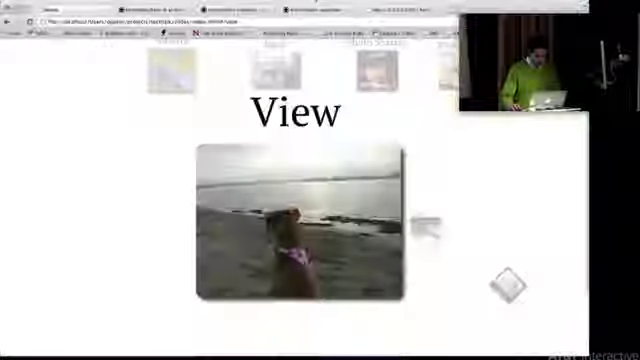
{"action": "left_click", "coordinate": [383, 9]}
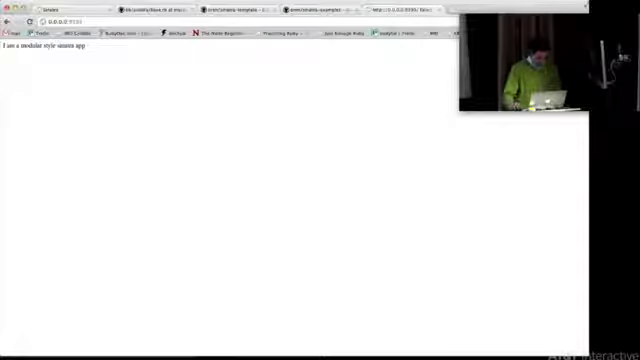
{"action": "key", "text": "super+Tab"}
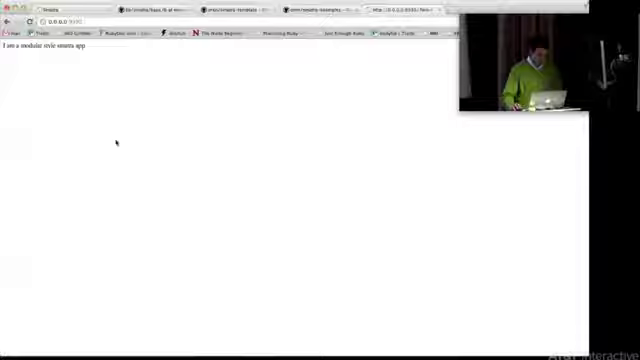
{"action": "key", "text": "super+Tab"}
Stop Shotgun, list the running ruby processes, and list the parent directory
{"action": "key", "text": "ctrl+c"}
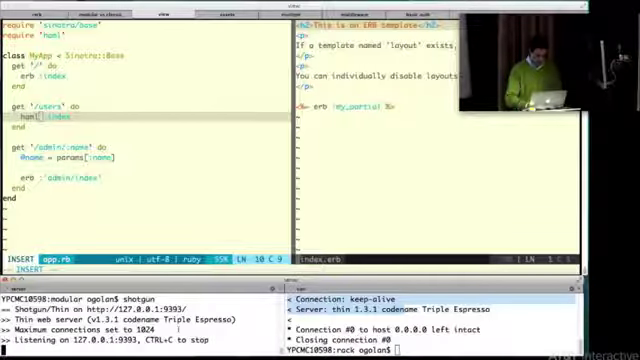
{"action": "type", "text": "ps au"}
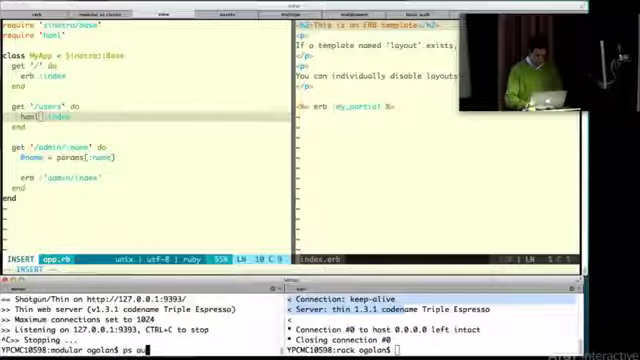
{"action": "type", "text": "x|grep ruby"}
{"action": "key", "text": "Return"}
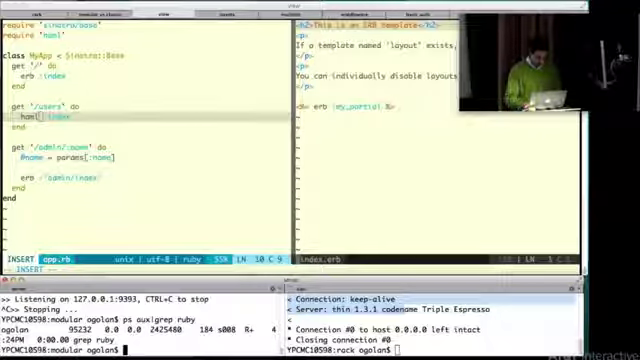
{"action": "type", "text": "cd .."}
{"action": "key", "text": "Return"}
{"action": "type", "text": "ls"}
{"action": "key", "text": "Return"}
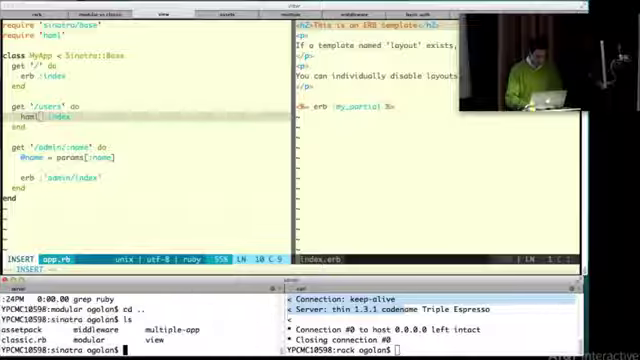
{"action": "type", "text": "cd "}
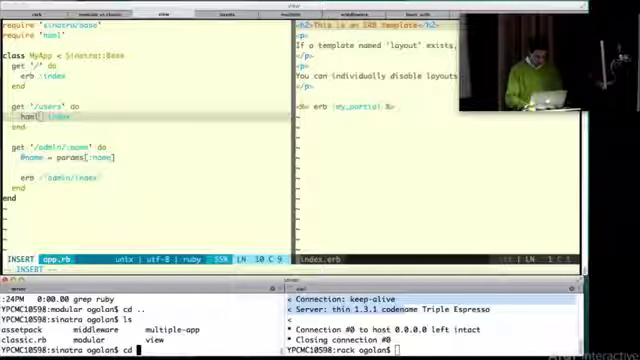
{"action": "type", "text": "modular/"}
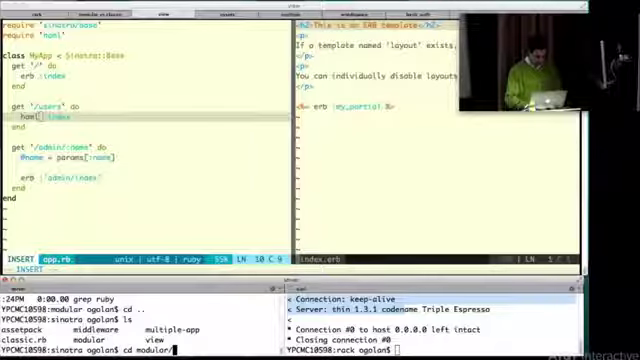
Enter the view folder, list its files, and start Shotgun on port 9393
{"action": "key", "text": "BackSpace"}
{"action": "key", "text": "BackSpace"}
{"action": "key", "text": "BackSpace"}
{"action": "key", "text": "BackSpace"}
{"action": "key", "text": "BackSpace"}
{"action": "type", "text": "view/"}
{"action": "key", "text": "Return"}
{"action": "type", "text": "ls"}
{"action": "key", "text": "Return"}
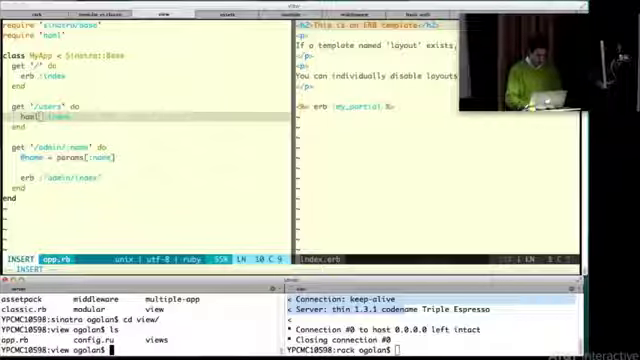
{"action": "type", "text": "shotgun"}
{"action": "key", "text": "Return"}
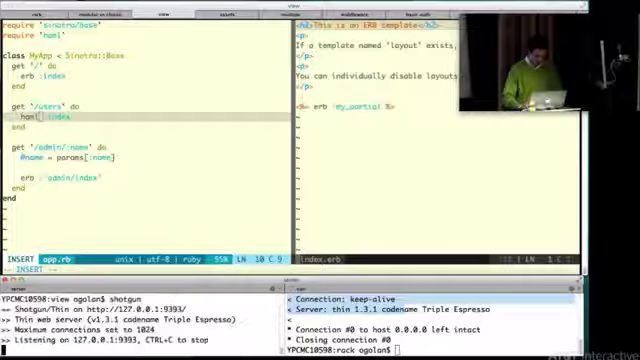
{"action": "key", "text": "super+Tab"}
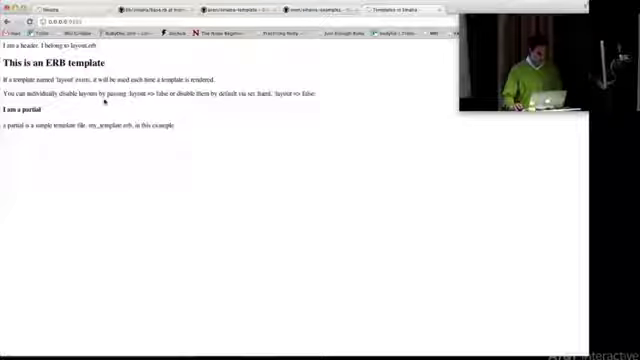
Highlight the layout template sentence and the partial's sample text, then return to Vim
{"action": "left_click_drag", "start_coordinate": [36, 79], "coordinate": [91, 79]}
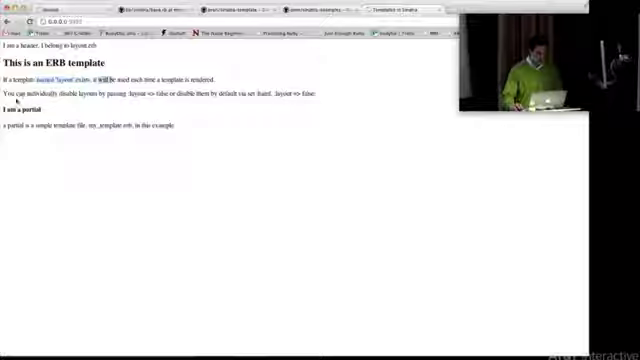
{"action": "left_click_drag", "start_coordinate": [24, 125], "coordinate": [55, 125]}
{"action": "key", "text": "super+Tab"}
Highlight the erb render call in app.rb's root route
{"action": "left_click", "coordinate": [358, 107]}
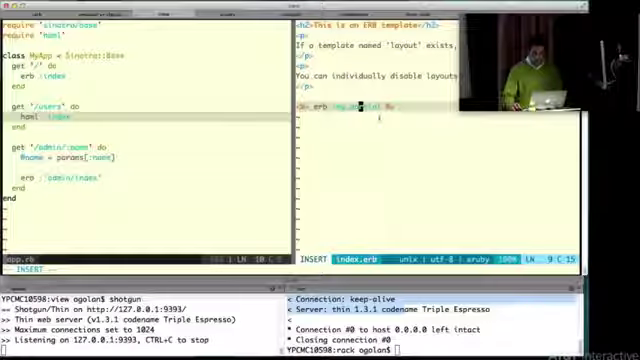
{"action": "type", "text": "y_"}
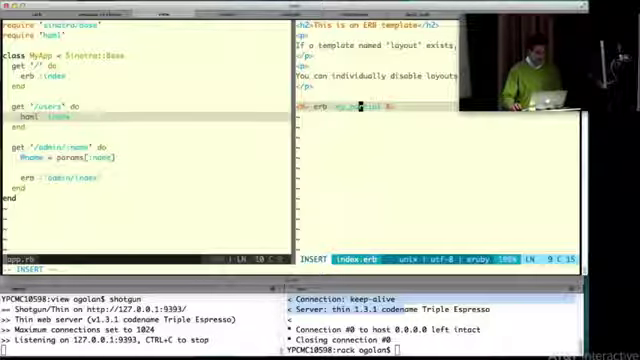
{"action": "key", "text": "Escape"}
{"action": "key", "text": "ctrl+w"}
{"action": "key", "text": "h"}
{"action": "key", "text": "v"}
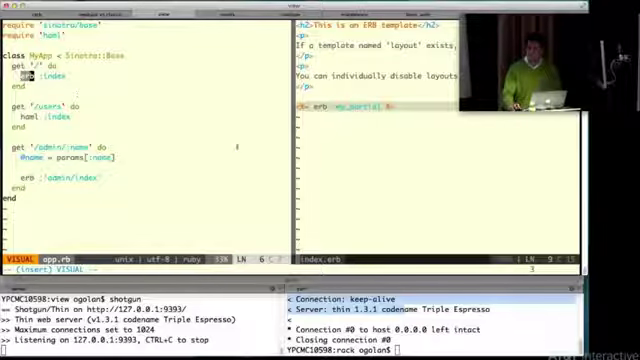
Return to index.erb's my_partial line and start an :e file command
{"action": "key", "text": "Escape"}
{"action": "key", "text": "ctrl+w"}
{"action": "key", "text": "l"}
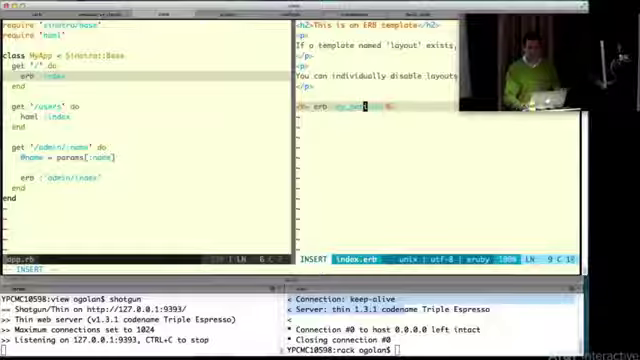
{"action": "key", "text": "Left"}
{"action": "key", "text": "Left"}
{"action": "key", "text": "Left"}
{"action": "type", "text": "e"}
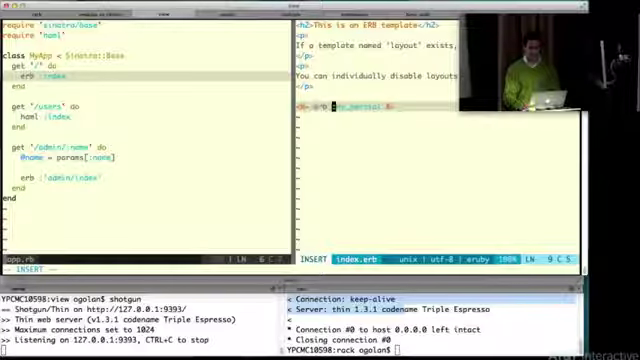
{"action": "type", "text": "rb"}
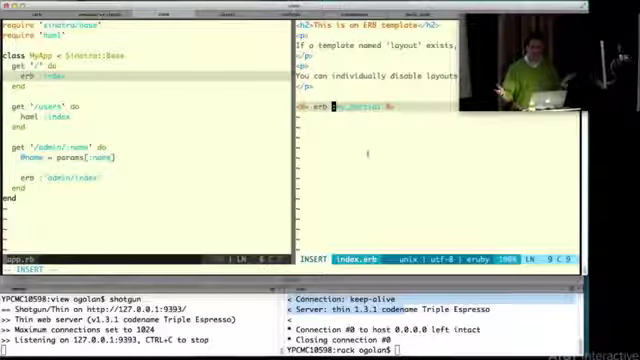
{"action": "key", "text": "Up"}
{"action": "key", "text": "Up"}
{"action": "key", "text": "Up"}
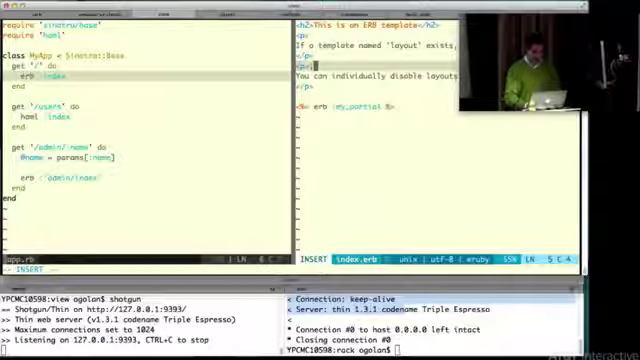
{"action": "key", "text": "Escape"}
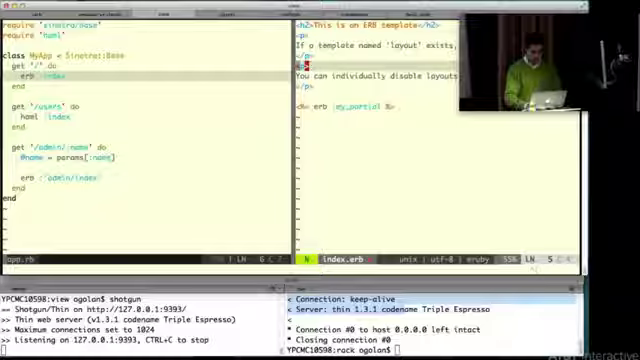
{"action": "key", "text": "colon"}
{"action": "type", "text": "e"}
Open views/layout.erb and step down to its container div and yield line
{"action": "key", "text": "Tab"}
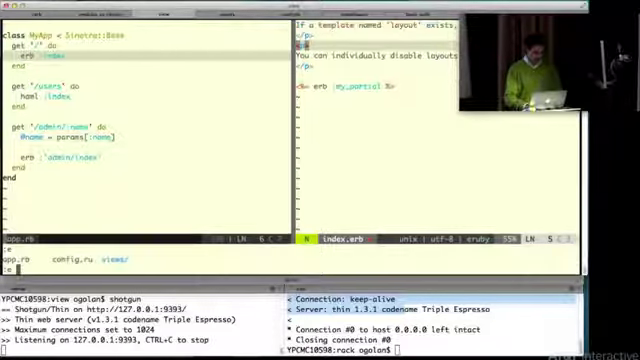
{"action": "type", "text": "views/"}
{"action": "key", "text": "Tab"}
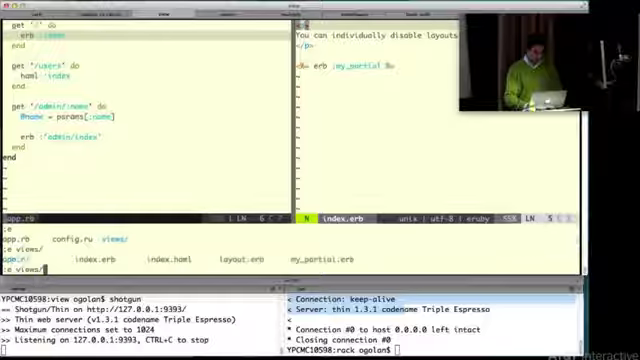
{"action": "type", "text": "l"}
{"action": "key", "text": "Tab"}
{"action": "key", "text": "Return"}
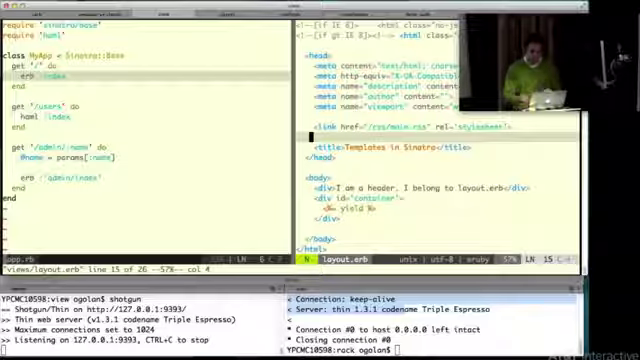
{"action": "key", "text": "j"}
{"action": "key", "text": "j"}
{"action": "key", "text": "j"}
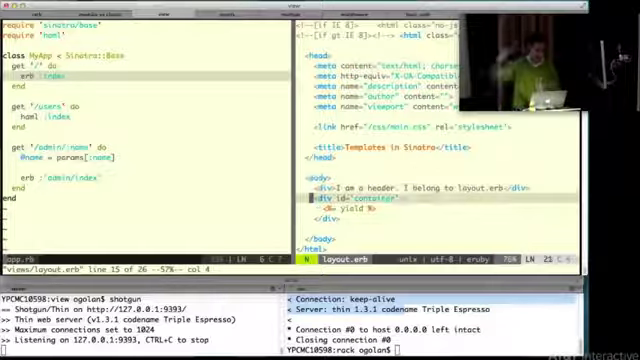
{"action": "key", "text": "j"}
{"action": "key", "text": "j"}
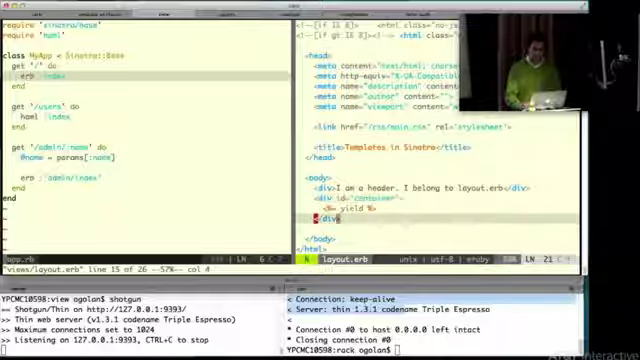
{"action": "key", "text": "k"}
{"action": "key", "text": "k"}
{"action": "key", "text": "j"}
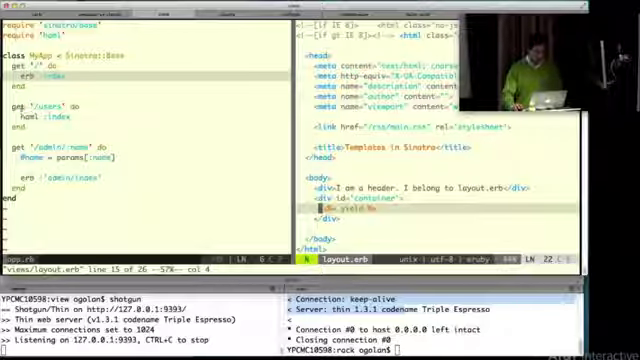
Load the /test route in Chrome, showing the Haml on Sinatra Example page
{"action": "key", "text": "super+Tab"}
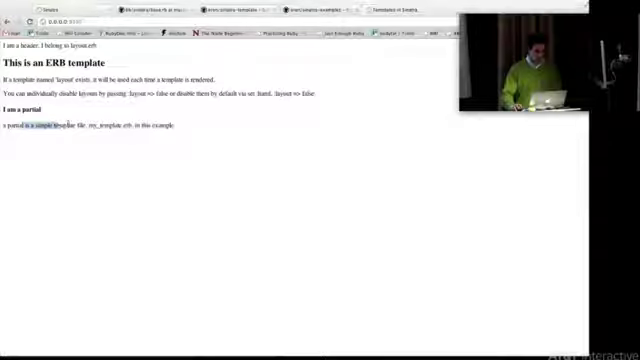
{"action": "key", "text": "super+Tab"}
{"action": "key", "text": "super+Tab"}
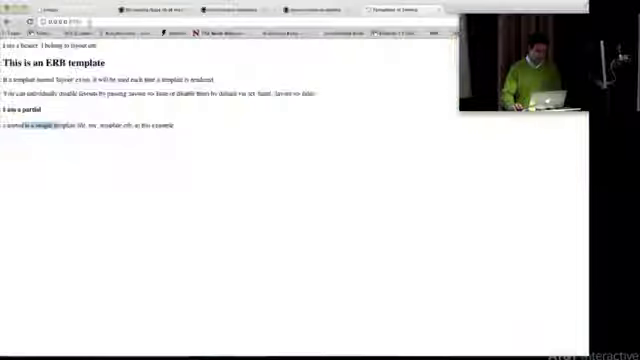
{"action": "type", "text": "/test"}
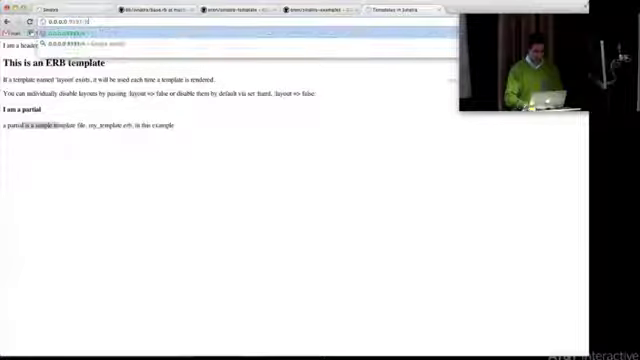
{"action": "key", "text": "Return"}
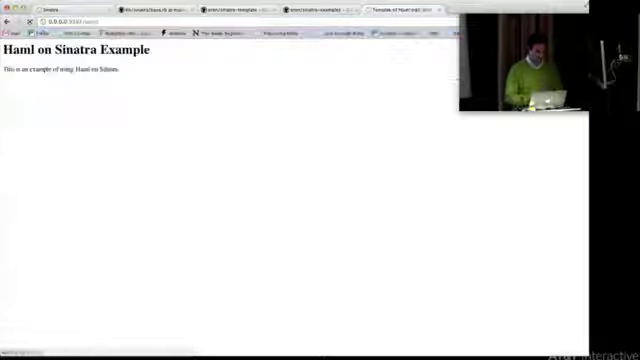
Open views/index.haml in the right pane and toggle line numbers in app.rb
{"action": "key", "text": "super+Tab"}
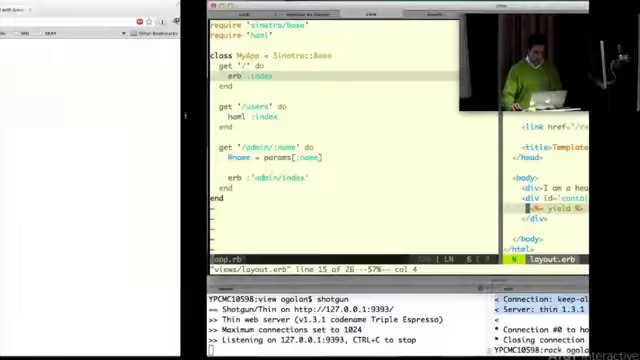
{"action": "type", "text": ":e views/"}
{"action": "key", "text": "Tab"}
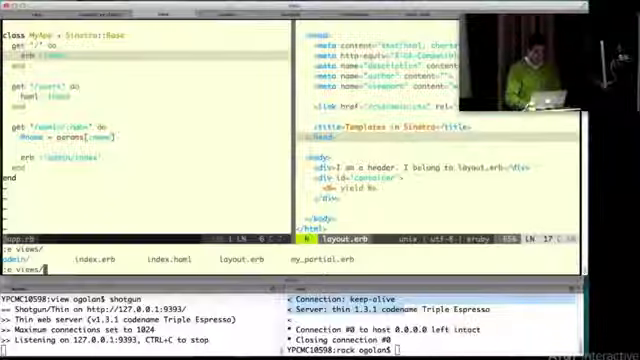
{"action": "type", "text": "in"}
{"action": "key", "text": "Tab"}
{"action": "key", "text": "Tab"}
{"action": "key", "text": "Tab"}
{"action": "key", "text": "Return"}
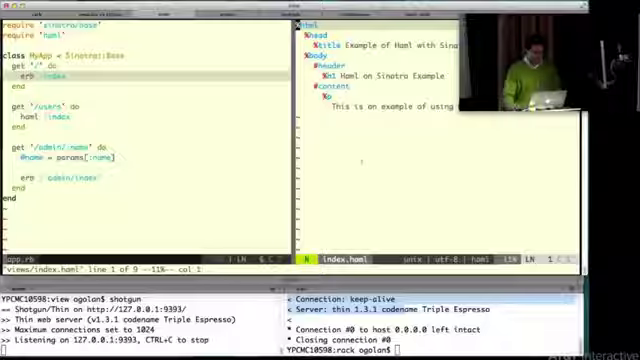
{"action": "left_click", "coordinate": [26, 157]}
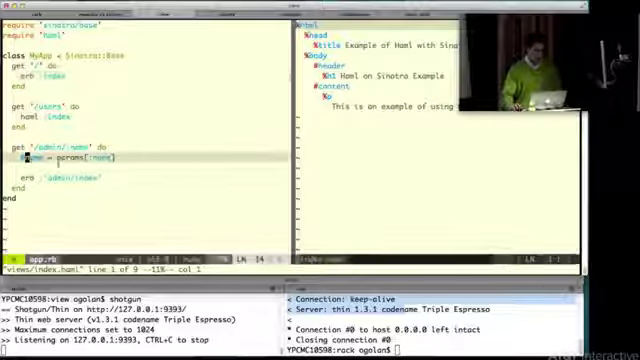
{"action": "type", "text": ":set number!"}
{"action": "key", "text": "Return"}
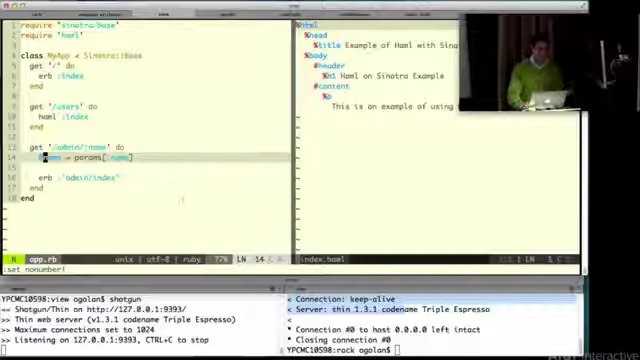
Open views/admin/index.erb in the right pane at its Logged in as line
{"action": "key", "text": "ctrl+w"}
{"action": "key", "text": "l"}
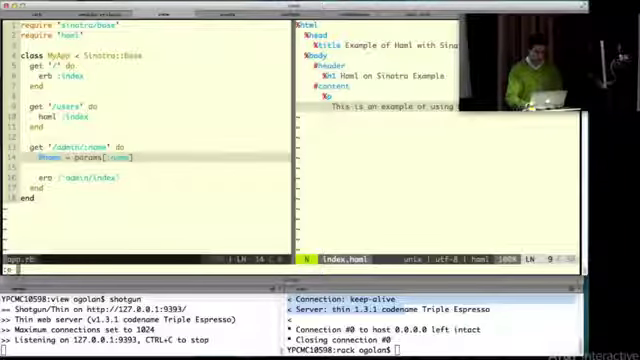
{"action": "type", "text": ":e views/"}
{"action": "key", "text": "Tab"}
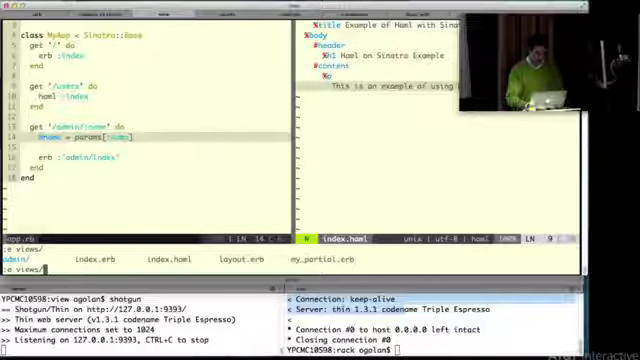
{"action": "type", "text": "admin/"}
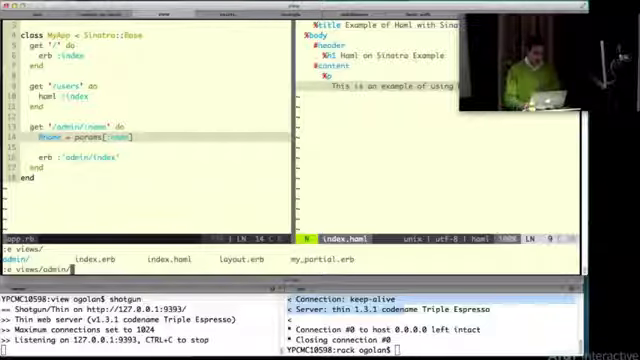
{"action": "type", "text": "index.erb"}
{"action": "key", "text": "Return"}
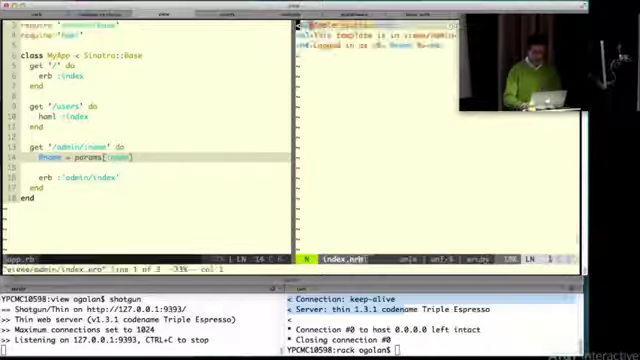
{"action": "key", "text": "j"}
{"action": "key", "text": "j"}
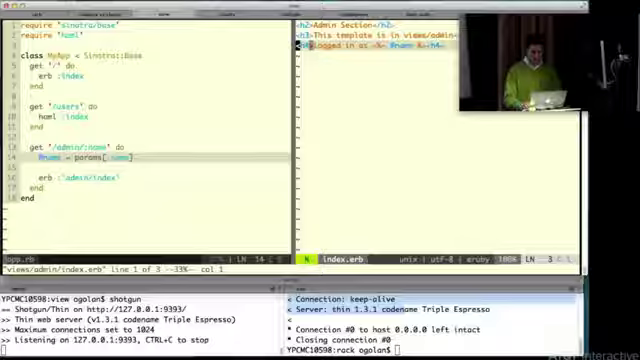
{"action": "key", "text": "super+Tab"}
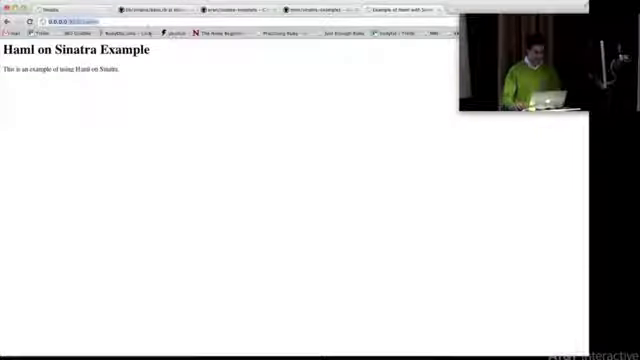
{"action": "type", "text": "/erb"}
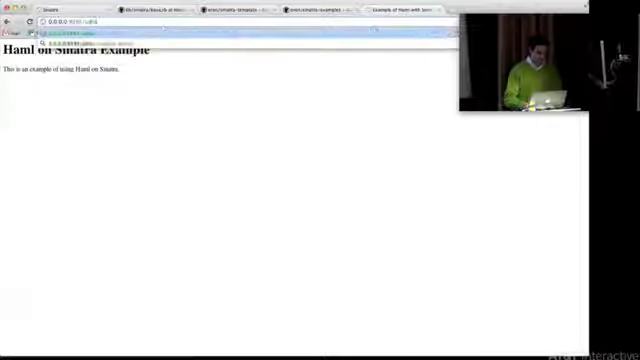
{"action": "type", "text": "admin/choice/"}
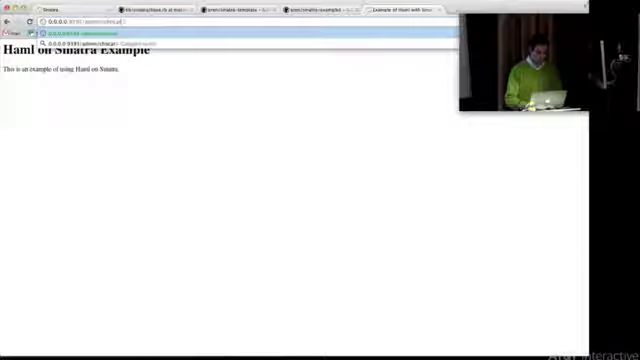
Load the /admin/ route for a sample user name in Chrome
{"action": "key", "text": "Return"}
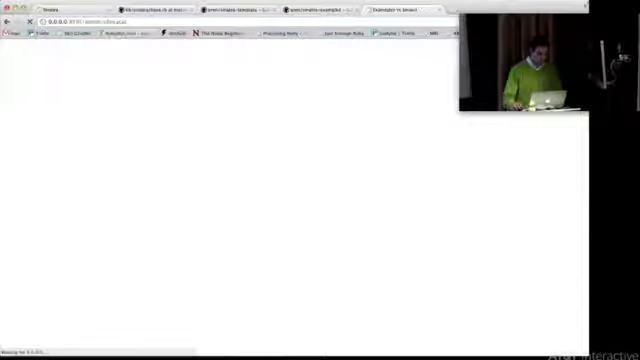
Stop the shotgun demo server with Ctrl-C and list the project files
{"action": "key", "text": "super+Tab"}
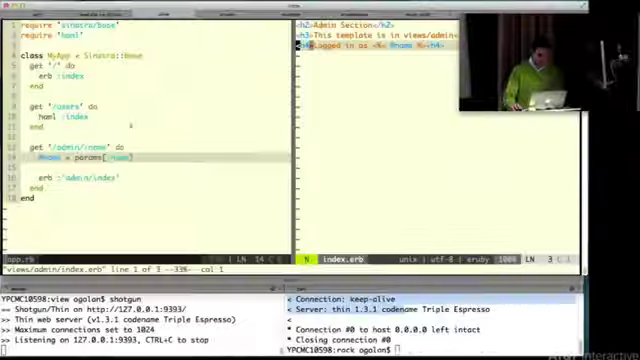
{"action": "key", "text": "ctrl+c"}
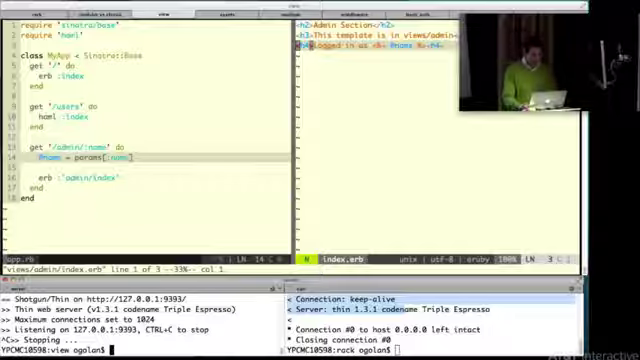
{"action": "key", "text": "super+Tab"}
{"action": "key", "text": "super+Tab"}
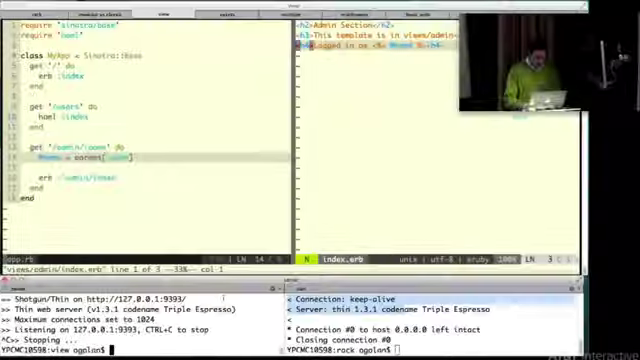
{"action": "type", "text": "ls"}
{"action": "key", "text": "Return"}
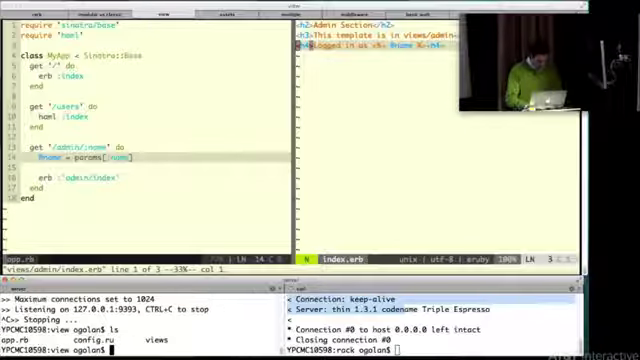
{"action": "type", "text": ".."}
Change into the assetpack example folder and switch to its app.rb and index.erb tab
{"action": "key", "text": "Return"}
{"action": "type", "text": "ls"}
{"action": "key", "text": "Return"}
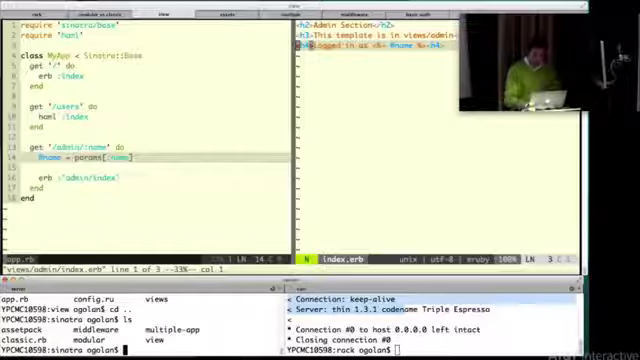
{"action": "type", "text": "cd assetpack/"}
{"action": "key", "text": "Return"}
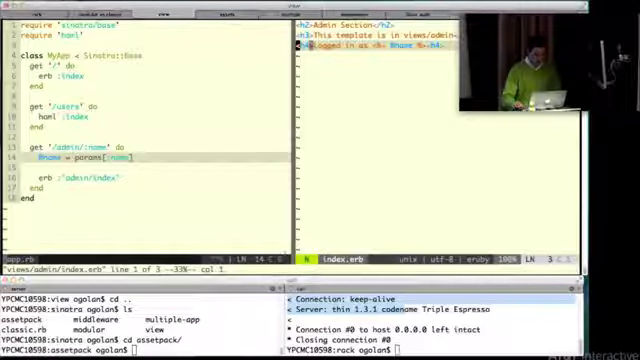
{"action": "key", "text": "g"}
{"action": "key", "text": "t"}
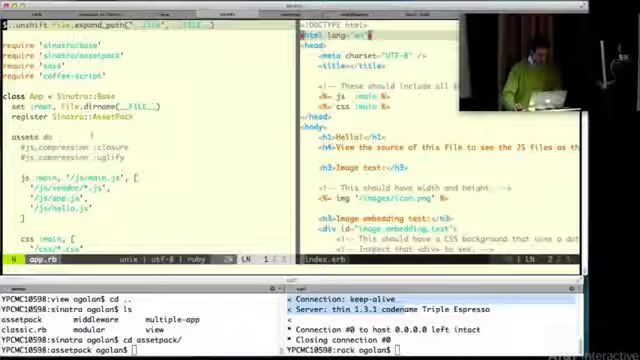
Review app.rb's AssetPack registration and assets block, then enable line numbers with :set nu
{"action": "key", "text": "k"}
{"action": "key", "text": "k"}
{"action": "key", "text": "k"}
{"action": "key", "text": "j"}
{"action": "key", "text": "j"}
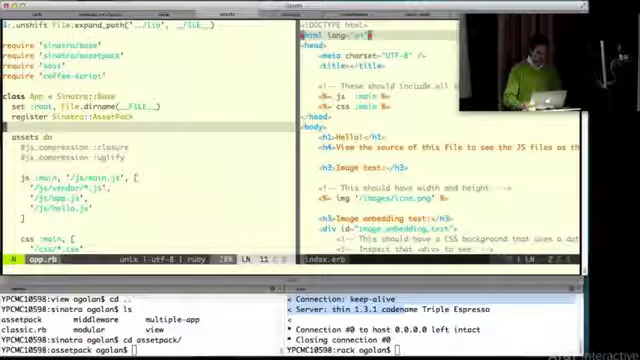
{"action": "key", "text": "k"}
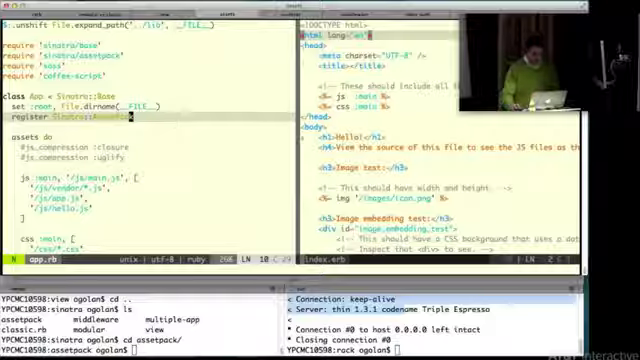
{"action": "key", "text": "j"}
{"action": "key", "text": "j"}
{"action": "key", "text": "j"}
{"action": "key", "text": "j"}
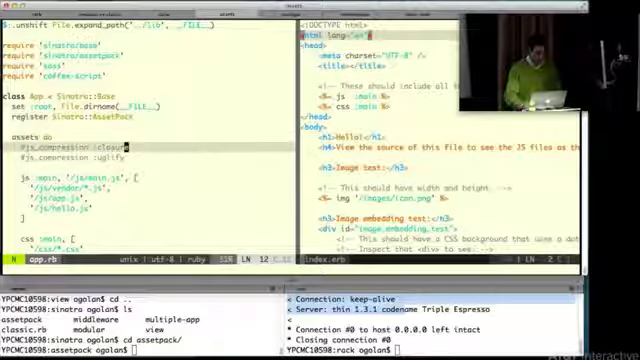
{"action": "key", "text": "j"}
{"action": "key", "text": "j"}
{"action": "key", "text": "j"}
{"action": "key", "text": "j"}
{"action": "key", "text": "j"}
{"action": "key", "text": "j"}
{"action": "key", "text": "j"}
{"action": "key", "text": "j"}
{"action": "key", "text": "j"}
{"action": "key", "text": "j"}
{"action": "key", "text": "j"}
{"action": "key", "text": "j"}
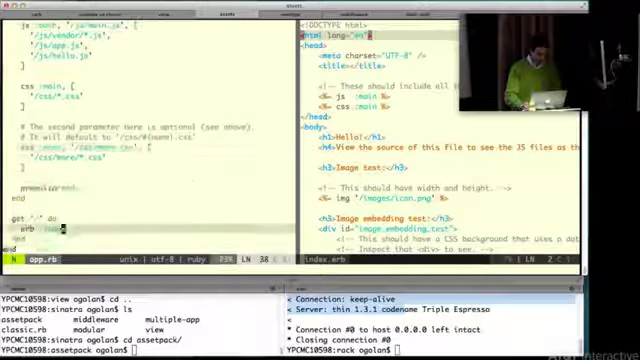
{"action": "key", "text": "j"}
{"action": "key", "text": "j"}
{"action": "key", "text": "j"}
{"action": "key", "text": "j"}
{"action": "type", "text": ":set nu"}
{"action": "key", "text": "Return"}
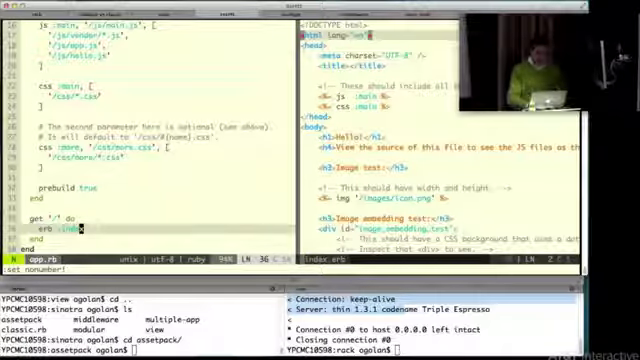
Walk through the numbered JS and CSS bundle definitions up to hello.js
{"action": "key", "text": "g"}
{"action": "key", "text": "g"}
{"action": "key", "text": "j"}
{"action": "key", "text": "j"}
{"action": "key", "text": "j"}
{"action": "key", "text": "j"}
{"action": "key", "text": "j"}
{"action": "key", "text": "j"}
{"action": "key", "text": "w"}
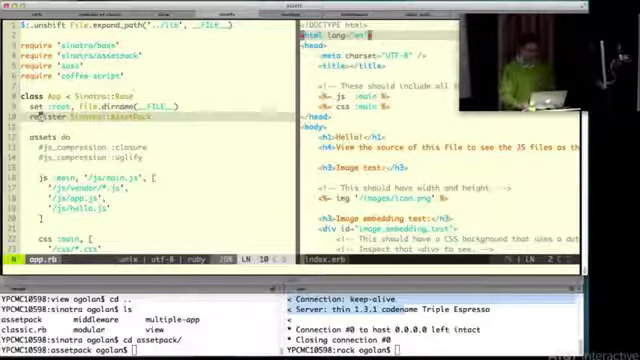
{"action": "key", "text": "j"}
{"action": "key", "text": "j"}
{"action": "key", "text": "j"}
{"action": "key", "text": "k"}
{"action": "key", "text": "j"}
{"action": "key", "text": "j"}
{"action": "key", "text": "j"}
{"action": "key", "text": "j"}
{"action": "key", "text": "j"}
{"action": "key", "text": "j"}
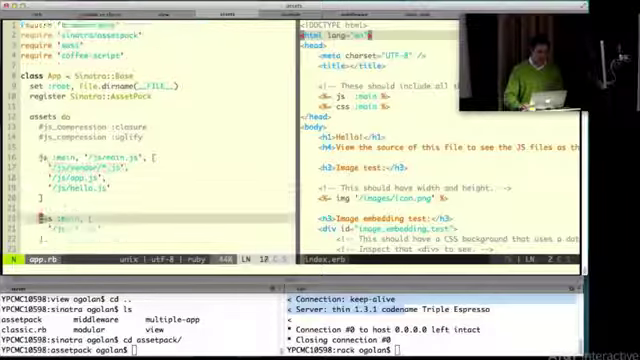
{"action": "key", "text": "j"}
{"action": "key", "text": "j"}
{"action": "key", "text": "j"}
{"action": "key", "text": "k"}
{"action": "key", "text": "k"}
{"action": "key", "text": "k"}
{"action": "key", "text": "k"}
{"action": "key", "text": "k"}
{"action": "key", "text": "k"}
{"action": "key", "text": "k"}
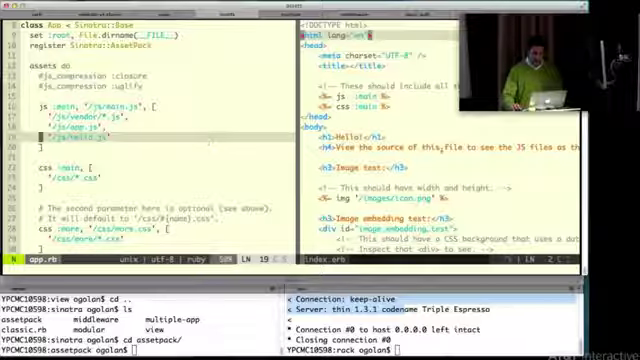
From the right pane, list the assetpack project files available to open
{"action": "key", "text": "ctrl+w"}
{"action": "key", "text": "l"}
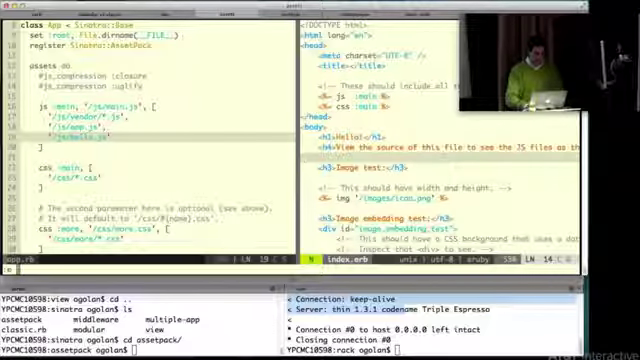
{"action": "type", "text": ":e"}
{"action": "key", "text": "Tab"}
{"action": "type", "text": "app"}
Open app/css/test.sass, then app/js/hello.coffee, in the right pane
{"action": "key", "text": "Tab"}
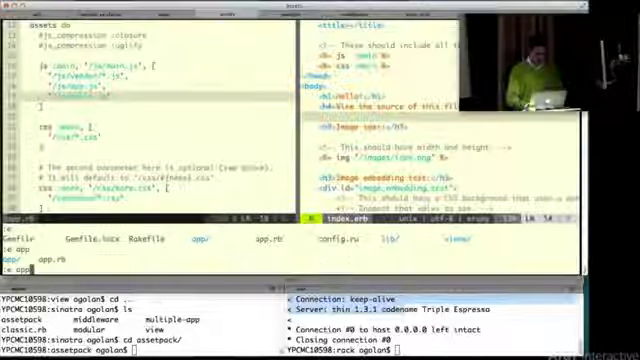
{"action": "type", "text": "/"}
{"action": "key", "text": "Tab"}
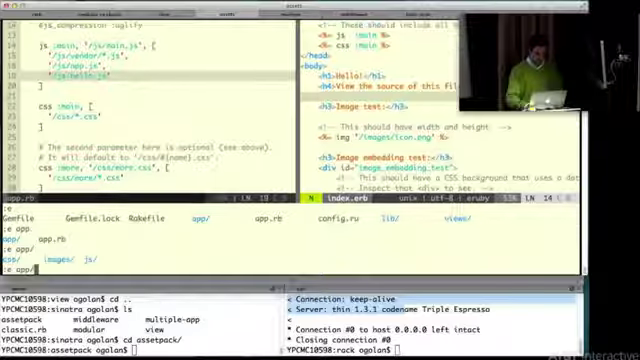
{"action": "type", "text": "s/"}
{"action": "key", "text": "Tab"}
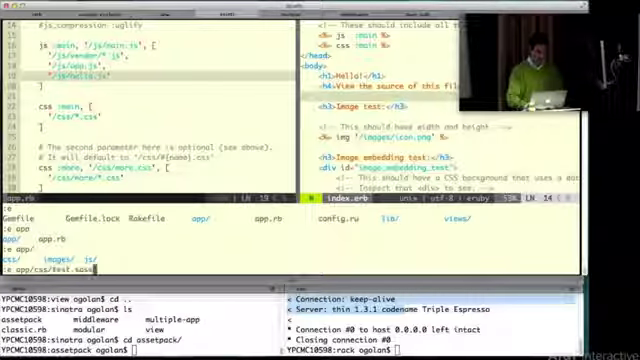
{"action": "key", "text": "Return"}
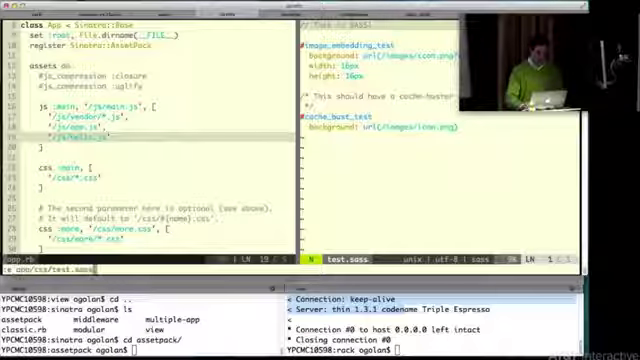
{"action": "key", "text": "BackSpace"}
{"action": "key", "text": "BackSpace"}
{"action": "key", "text": "BackSpace"}
{"action": "key", "text": "BackSpace"}
{"action": "key", "text": "BackSpace"}
{"action": "key", "text": "BackSpace"}
{"action": "type", "text": "js/"}
{"action": "key", "text": "Tab"}
{"action": "type", "text": "hello.coffee"}
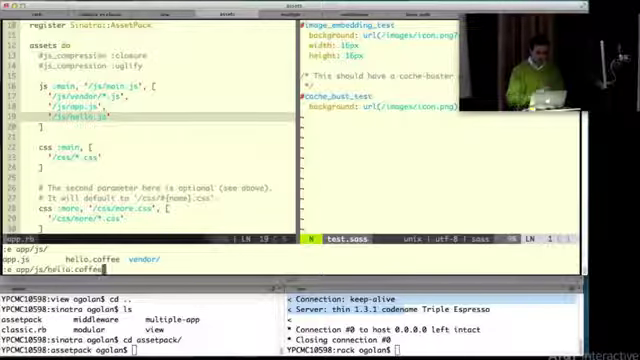
{"action": "key", "text": "Return"}
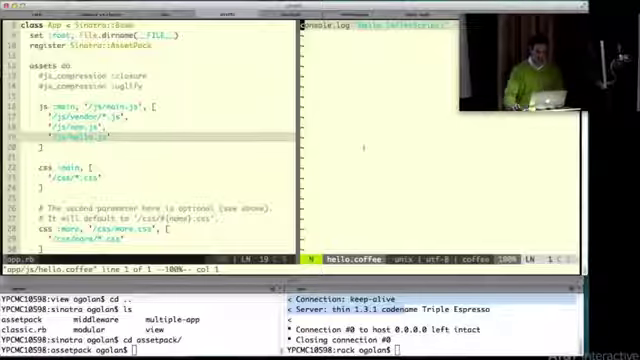
Bring back index.erb at its JS and CSS include lines and run shotgun
{"action": "key", "text": "ctrl+o"}
{"action": "key", "text": "ctrl+o"}
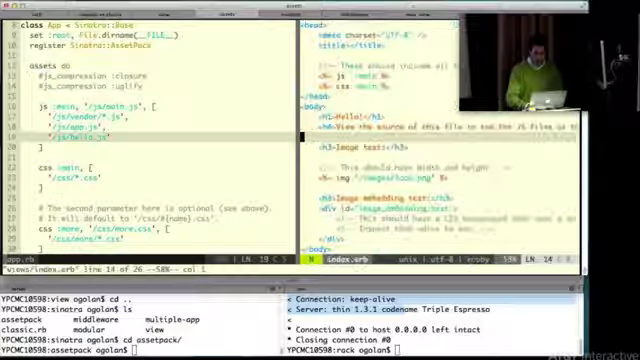
{"action": "key", "text": "k"}
{"action": "key", "text": "k"}
{"action": "key", "text": "k"}
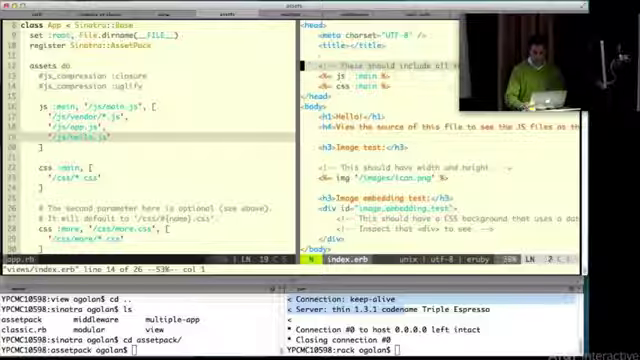
{"action": "key", "text": "j"}
{"action": "key", "text": "alt+Tab"}
{"action": "type", "text": "shotgun"}
{"action": "key", "text": "Return"}
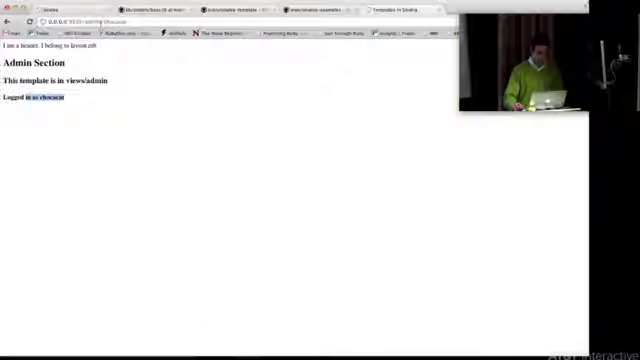
{"action": "type", "text": "0.0.0.0:9393"}
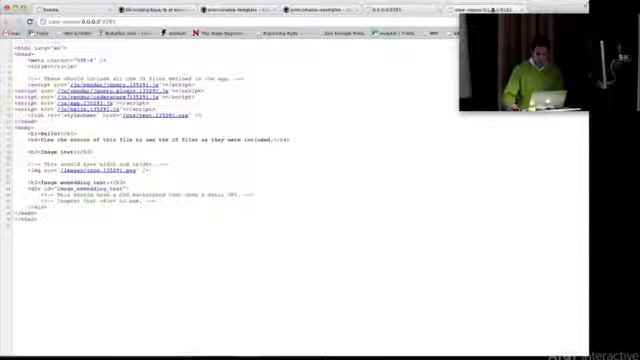
Close the page source and highlight the view-source sentence on the Hello! page
{"action": "left_click", "coordinate": [486, 10]}
{"action": "key", "text": "super+Tab"}
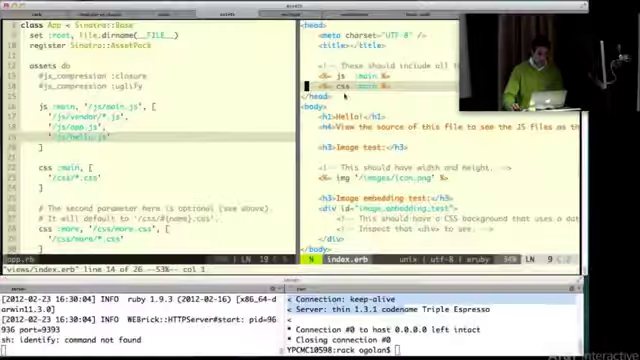
{"action": "key", "text": "super+Tab"}
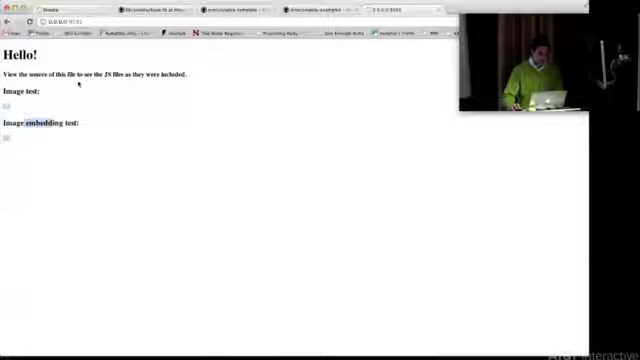
{"action": "left_click_drag", "start_coordinate": [56, 74], "coordinate": [102, 74]}
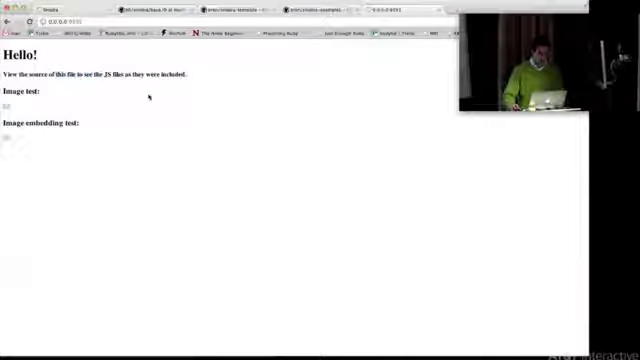
Run shotgun -h in the terminal and maximize it to read the options
{"action": "key", "text": "super+Tab"}
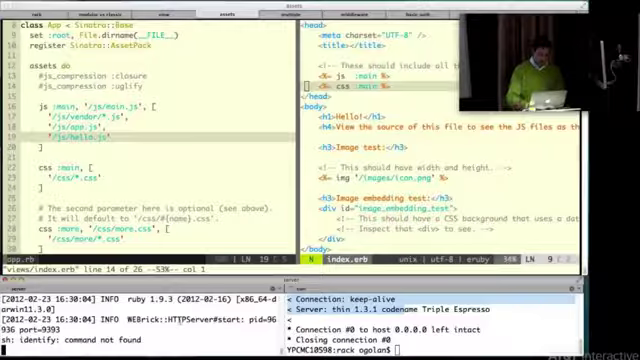
{"action": "key", "text": "Return"}
{"action": "type", "text": "shotgun h"}
{"action": "key", "text": "Return"}
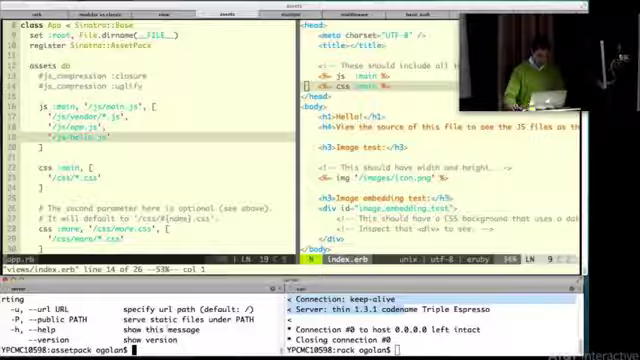
{"action": "key", "text": "super+Return"}
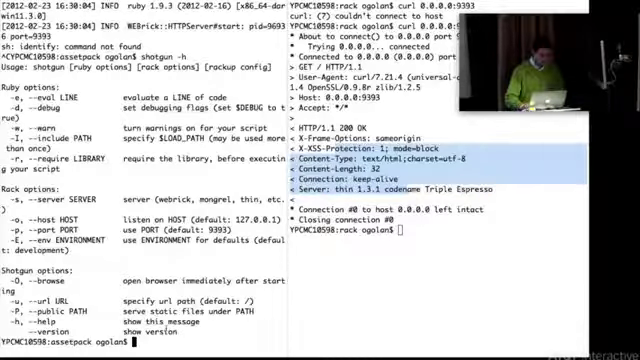
Restore the pane layout and rerun shotgun with -E production
{"action": "key", "text": "super+Return"}
{"action": "type", "text": "shotgun "}
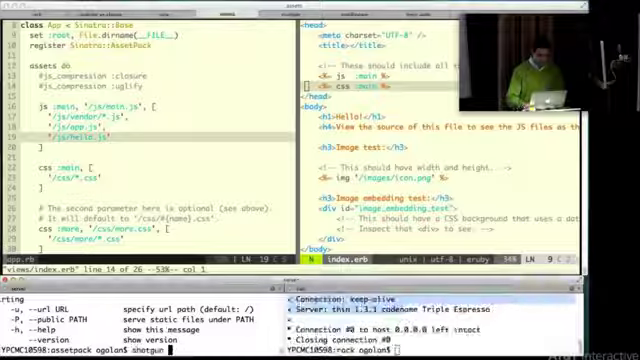
{"action": "type", "text": "-E p"}
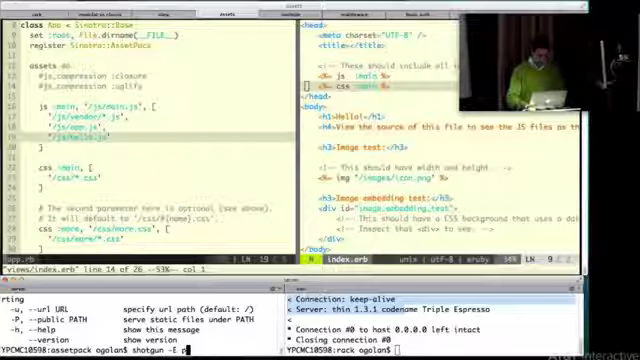
{"action": "type", "text": "roduction"}
{"action": "key", "text": "Return"}
Reload the production app in Chrome and view its compiled main.css with the embedded test image
{"action": "key", "text": "super+Tab"}
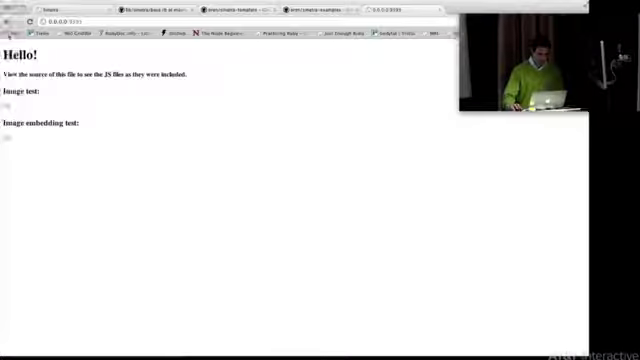
{"action": "left_click", "coordinate": [29, 21]}
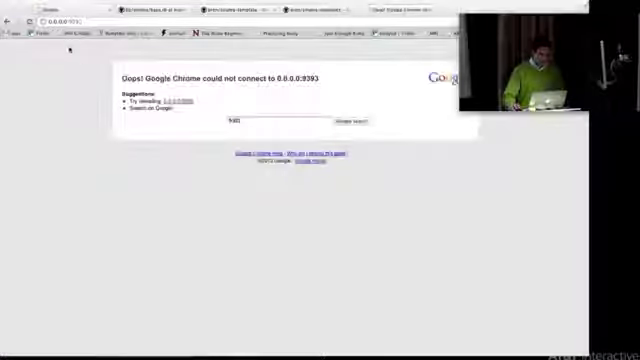
{"action": "key", "text": "super+Tab"}
{"action": "key", "text": "super+Tab"}
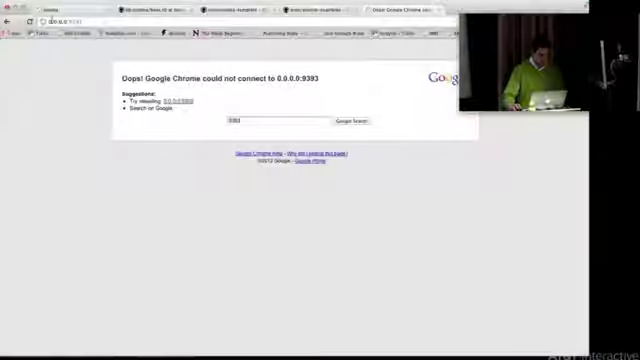
{"action": "key", "text": "super+r"}
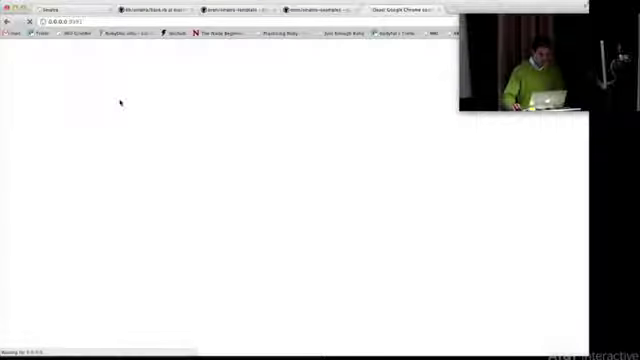
{"action": "right_click", "coordinate": [143, 100]}
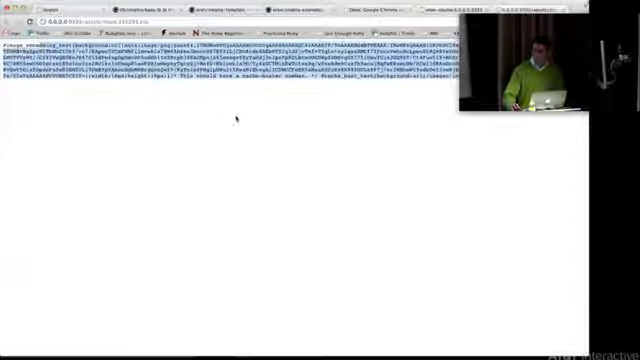
{"action": "key", "text": "alt+Left"}
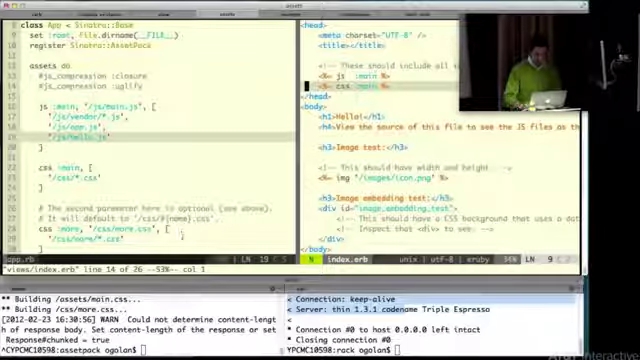
{"action": "key", "text": "ctrl+Right"}
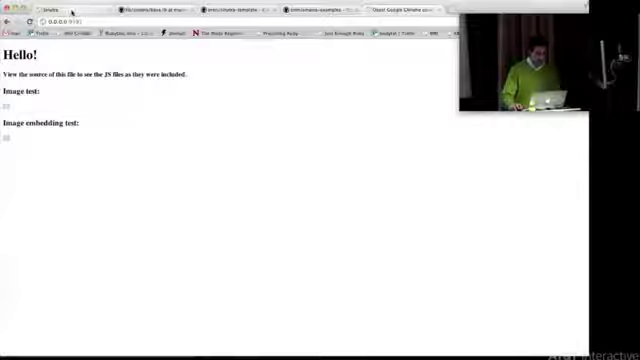
Return to the slide deck tab and advance to the Multiple Apps slide
{"action": "key", "text": "ctrl+Tab"}
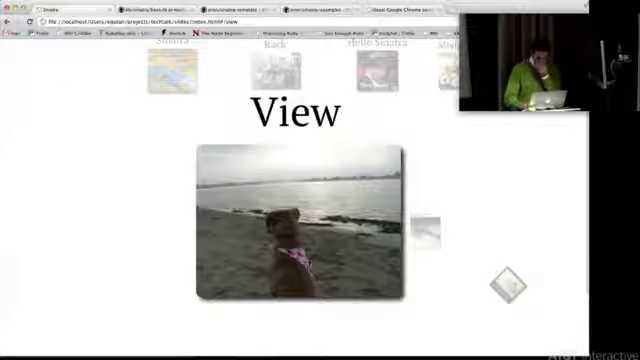
{"action": "key", "text": "Right"}
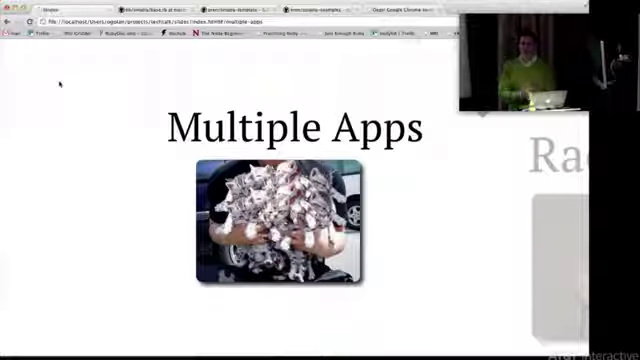
Show multiple-app's search.rb, site.rb and config.ru, then cd into multiple-app, list it, and run shotgun
{"action": "key", "text": "super+Tab"}
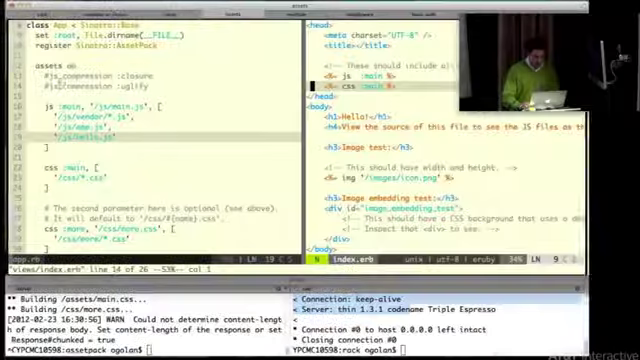
{"action": "key", "text": "gt"}
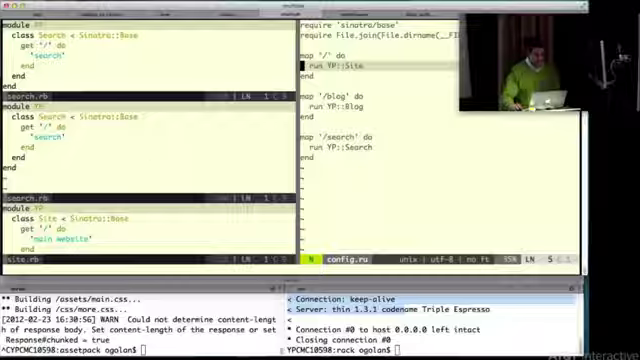
{"action": "type", "text": "cd .."}
{"action": "key", "text": "Return"}
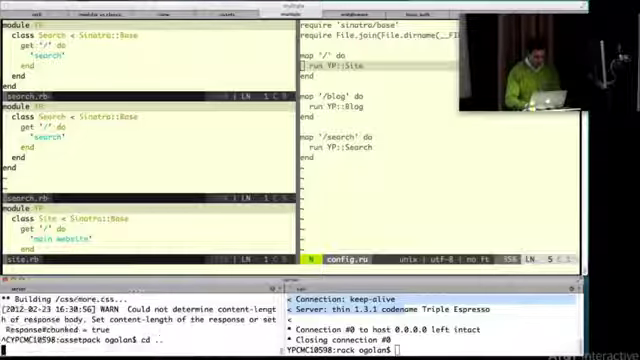
{"action": "type", "text": "cd multiple-app/"}
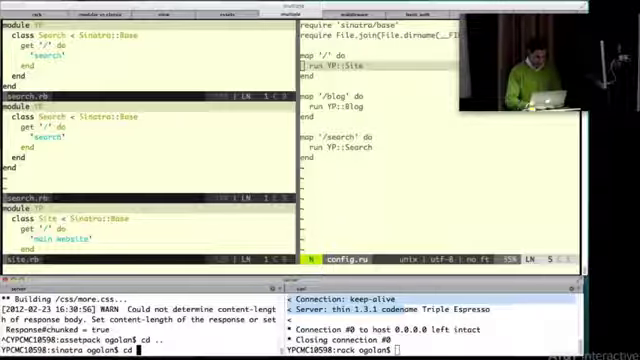
{"action": "key", "text": "Return"}
{"action": "type", "text": "ls"}
{"action": "key", "text": "Return"}
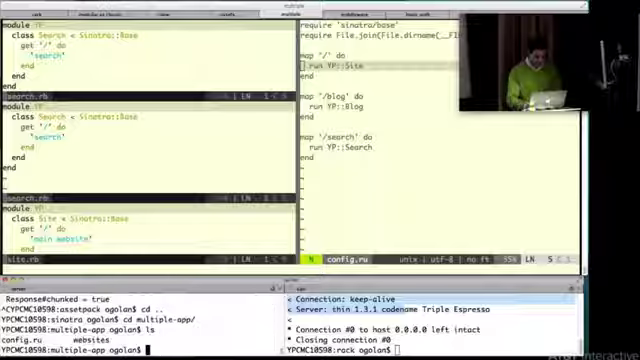
{"action": "type", "text": "otgun"}
{"action": "key", "text": "Return"}
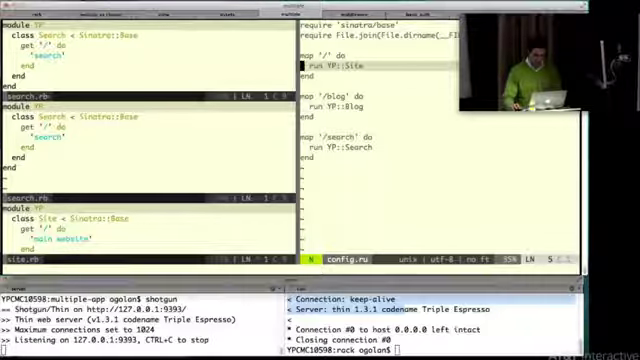
{"action": "key", "text": "super+Tab"}
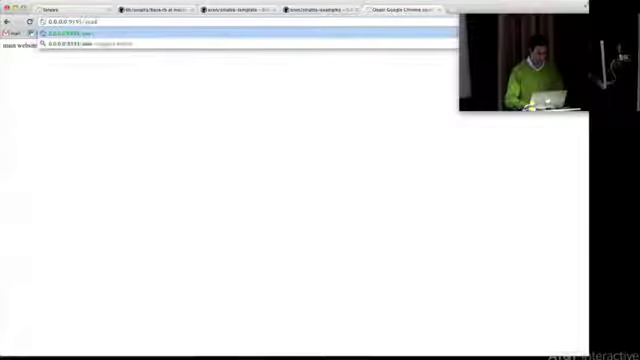
Load another path on 0.0.0.0:9393 to get Sinatra's not-found page
{"action": "key", "text": "Return"}
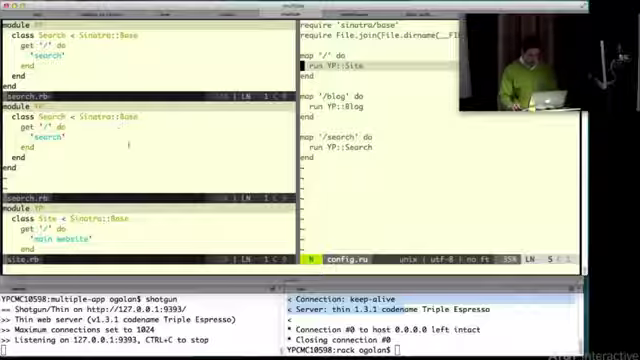
Stop the shotgun server, move up to the sinatra folder with cd .., and list its contents
{"action": "key", "text": "ctrl+c"}
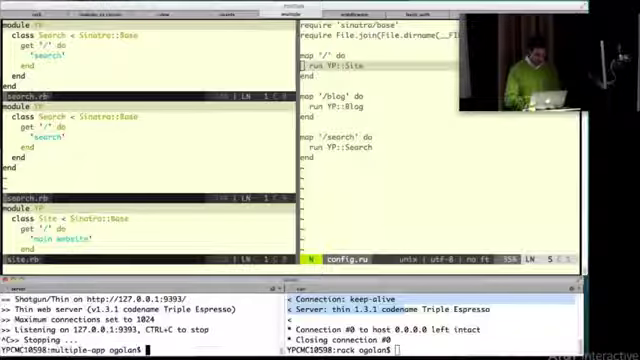
{"action": "type", "text": "ls"}
{"action": "key", "text": "Return"}
{"action": "type", "text": "cd .."}
{"action": "key", "text": "Return"}
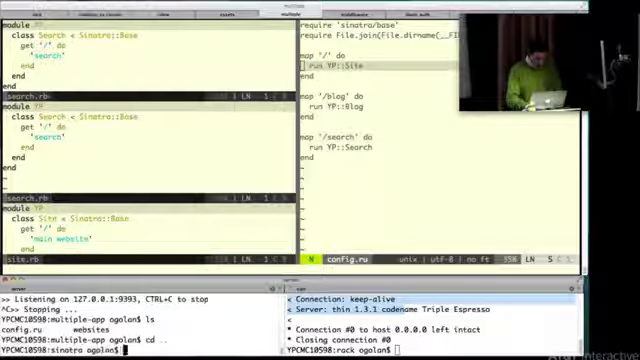
{"action": "type", "text": "ls"}
{"action": "key", "text": "Return"}
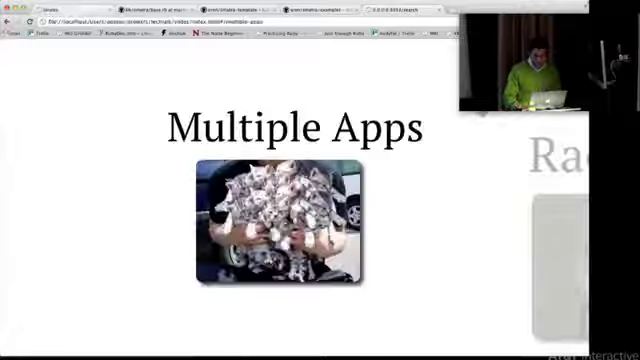
Advance two slides, past Rack Middleware, to the middleware request diagram
{"action": "key", "text": "Right"}
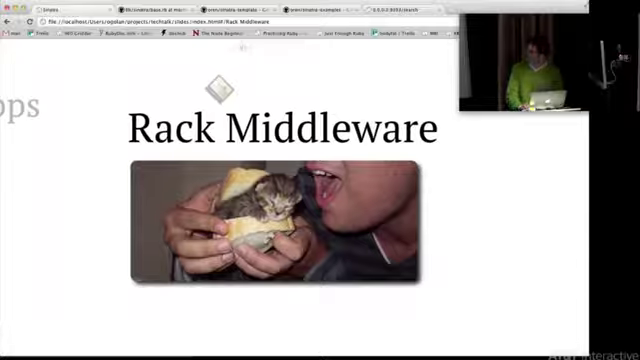
{"action": "key", "text": "Right"}
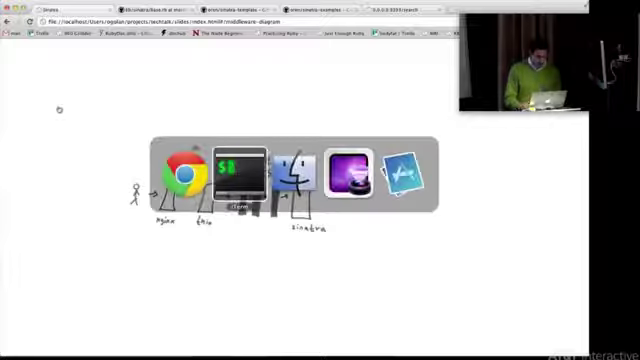
Bring up the middleware files, then cd into middleware/examples, listing each folder on the way
{"action": "key", "text": "super+Tab"}
{"action": "key", "text": "super+Tab"}
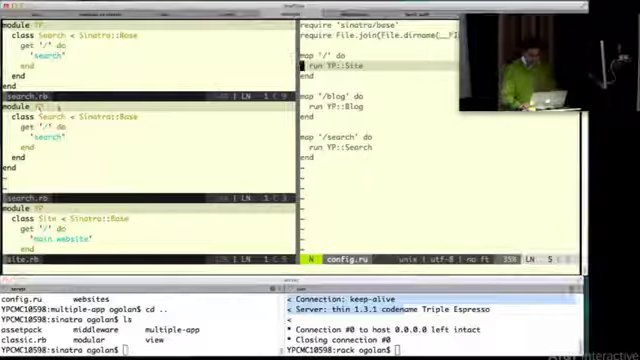
{"action": "key", "text": "gt"}
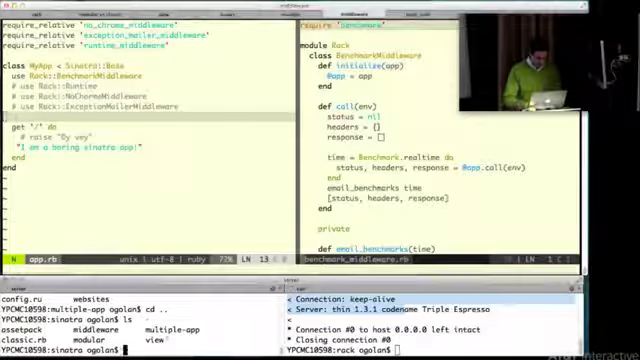
{"action": "type", "text": "th"}
{"action": "key", "text": "BackSpace"}
{"action": "key", "text": "BackSpace"}
{"action": "type", "text": "ls"}
{"action": "key", "text": "Return"}
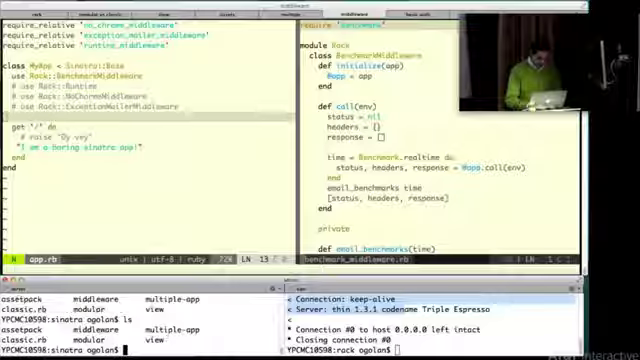
{"action": "type", "text": "cd middleware/"}
{"action": "key", "text": "Return"}
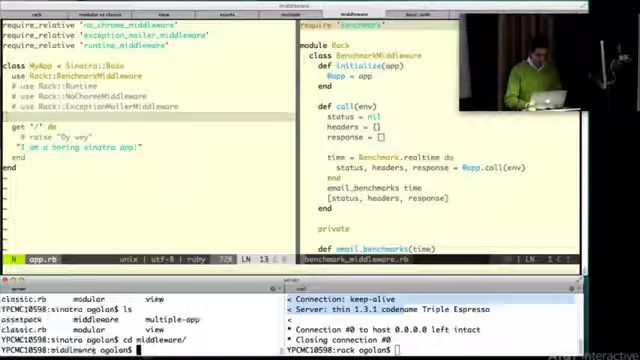
{"action": "type", "text": "ls"}
{"action": "key", "text": "Return"}
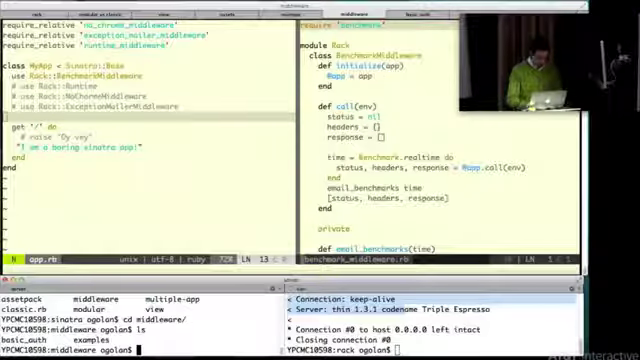
{"action": "type", "text": "cd examples/"}
{"action": "key", "text": "Return"}
{"action": "type", "text": "ls"}
{"action": "key", "text": "Return"}
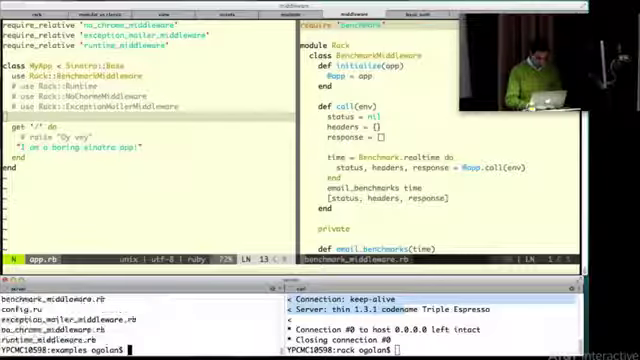
Cycle Vim's tab sets back to app.rb beside benchmark_middleware.rb
{"action": "key", "text": "ctrl+Tab"}
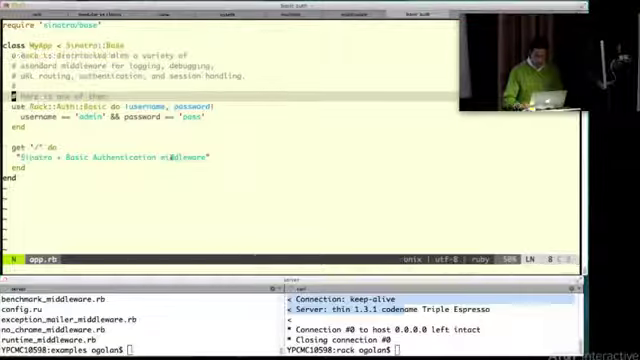
{"action": "key", "text": "ctrl+Tab"}
{"action": "key", "text": "ctrl+Tab"}
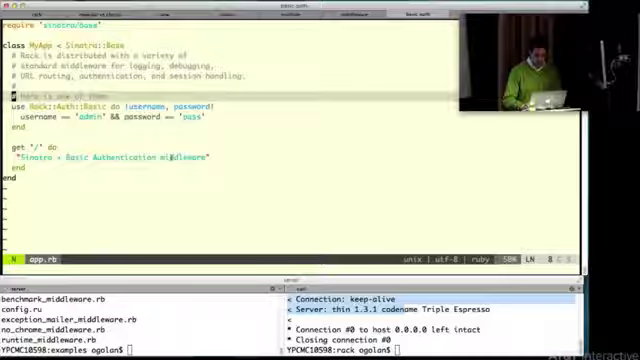
{"action": "key", "text": "ctrl+Tab"}
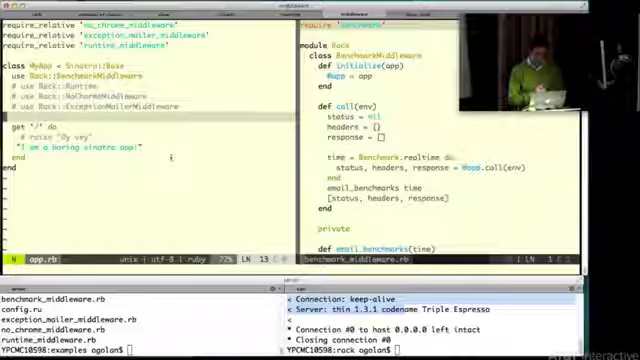
In benchmark_middleware.rb, reach the Benchmark.realtime line and turn on line numbers
{"action": "key", "text": "ctrl+w"}
{"action": "key", "text": "l"}
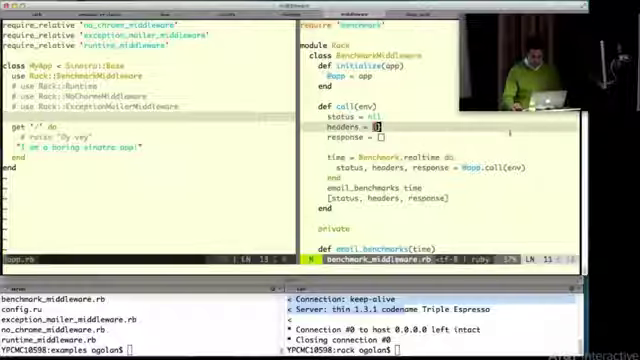
{"action": "key", "text": "k"}
{"action": "key", "text": "k"}
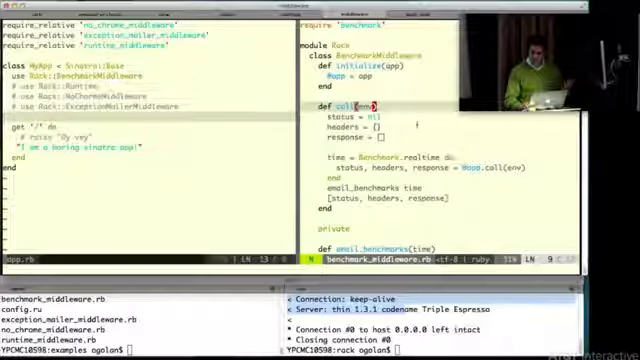
{"action": "key", "text": "j"}
{"action": "key", "text": "k"}
{"action": "key", "text": "j"}
{"action": "key", "text": "j"}
{"action": "key", "text": "j"}
{"action": "key", "text": "j"}
{"action": "key", "text": "j"}
{"action": "key", "text": "j"}
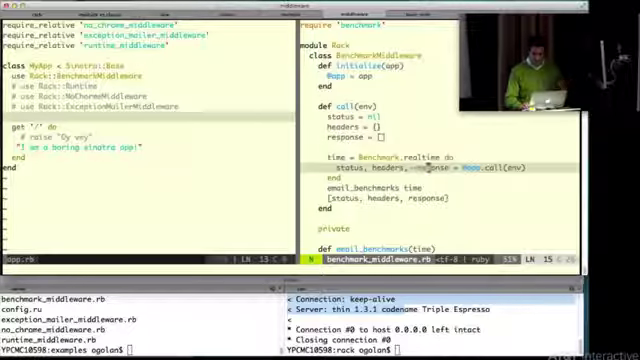
{"action": "type", "text": ":set nonumber!"}
{"action": "key", "text": "Return"}
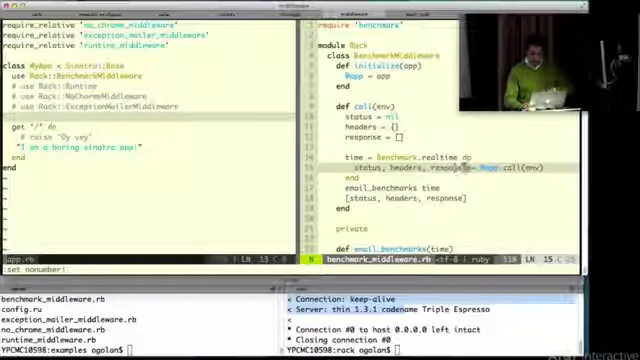
{"action": "key", "text": "w"}
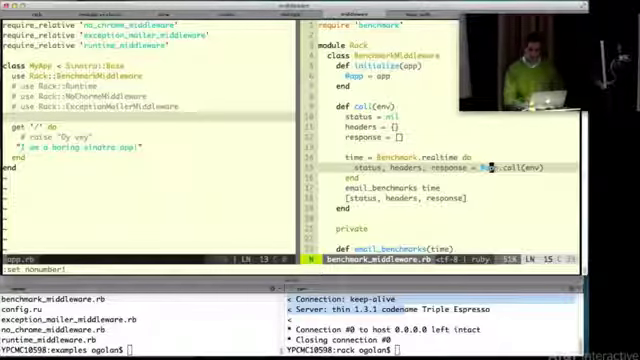
{"action": "key", "text": "j"}
{"action": "key", "text": "j"}
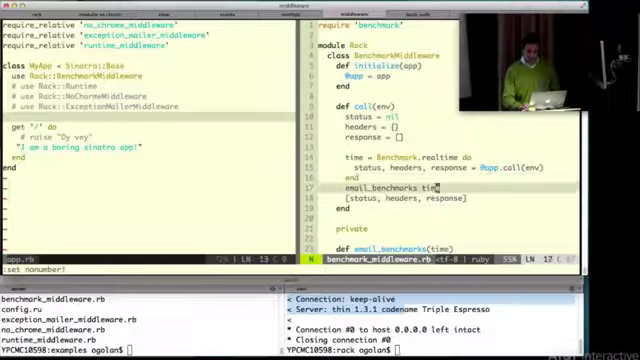
{"action": "key", "text": "e"}
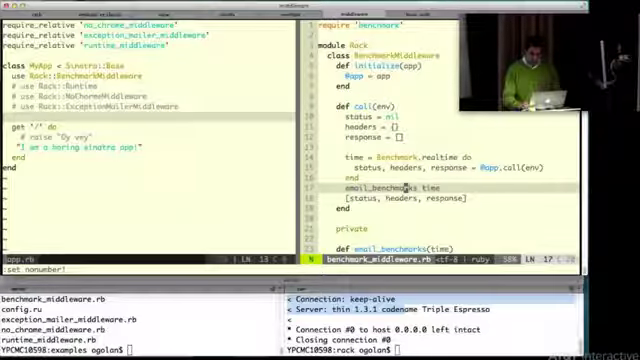
{"action": "key", "text": "j"}
{"action": "key", "text": "j"}
{"action": "key", "text": "j"}
{"action": "key", "text": "j"}
{"action": "key", "text": "j"}
{"action": "key", "text": "j"}
{"action": "key", "text": "j"}
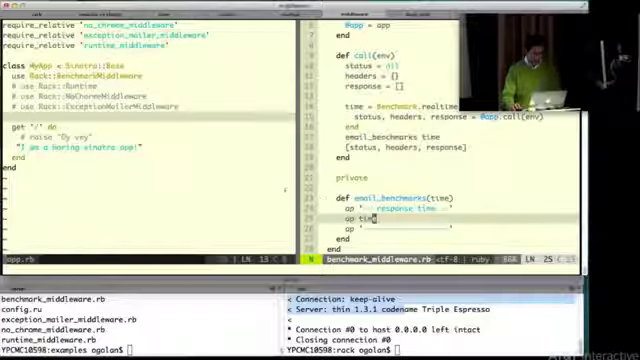
{"action": "key", "text": "ctrl+b"}
{"action": "key", "text": "Down"}
{"action": "type", "text": "snon"}
Start shotgun -rawesome_print and send curl -v to 0.0.0.0:9393
{"action": "key", "text": "BackSpace"}
{"action": "key", "text": "BackSpace"}
{"action": "key", "text": "BackSpace"}
{"action": "type", "text": "hotgun -rawe"}
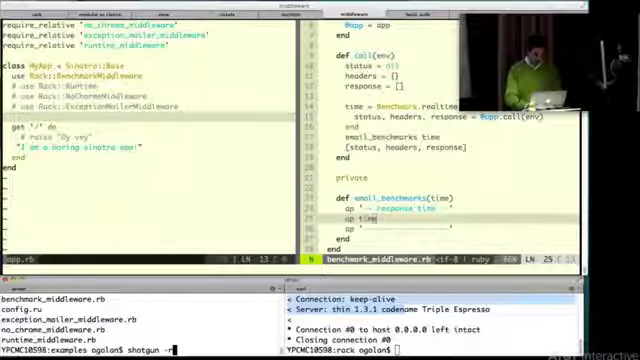
{"action": "type", "text": "some_"}
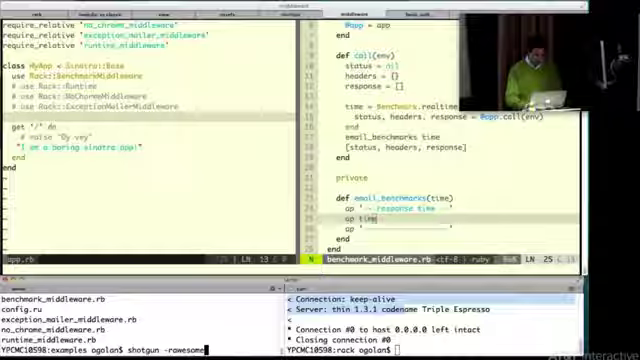
{"action": "type", "text": "print"}
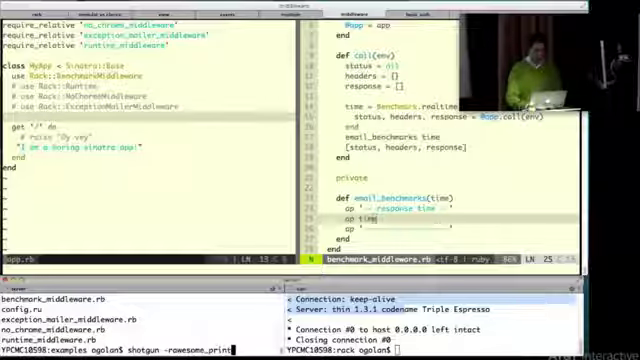
{"action": "key", "text": "Return"}
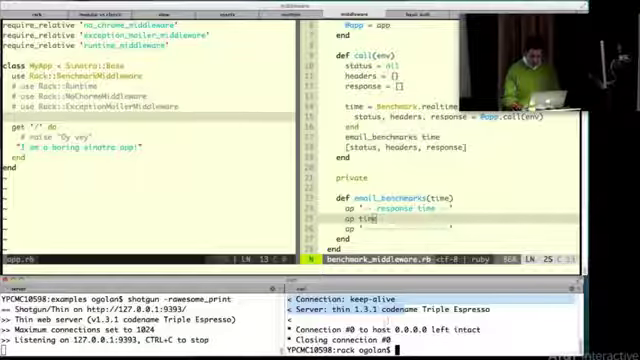
{"action": "type", "text": "curl 0.0.0.0:9393 -v"}
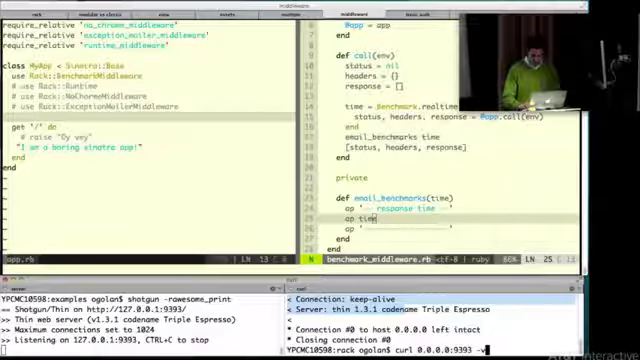
{"action": "key", "text": "Return"}
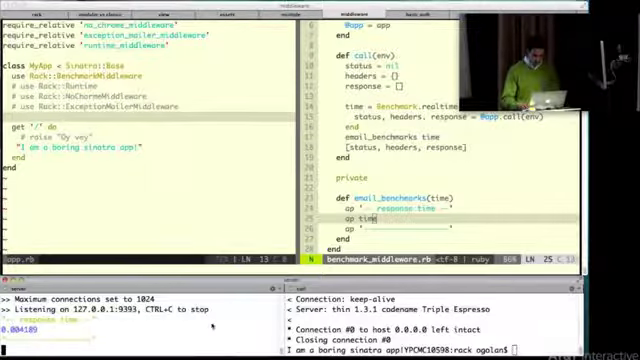
Zoom the terminal pane and highlight the logged 0.004189 response time, then restore the layout
{"action": "key", "text": "ctrl+b"}
{"action": "key", "text": "z"}
{"action": "left_click_drag", "start_coordinate": [5, 312], "coordinate": [98, 328]}
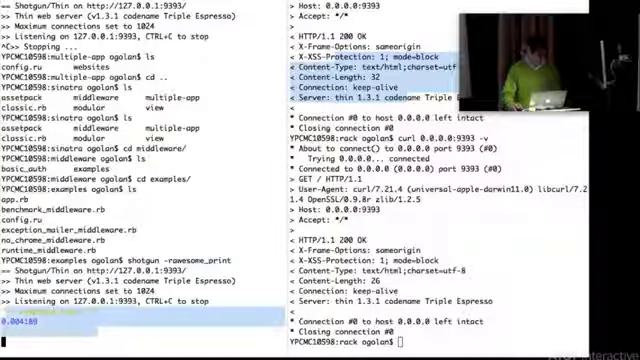
{"action": "left_click", "coordinate": [103, 330]}
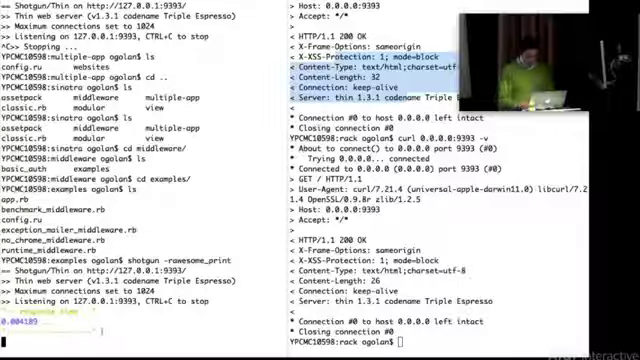
{"action": "key", "text": "super+Tab"}
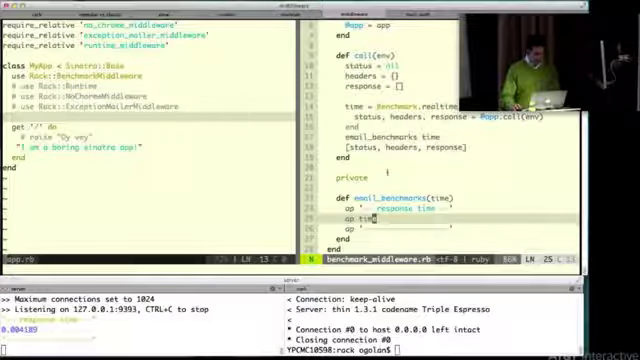
Uncomment 'use Rack::Runtime' in app.rb and save the file
{"action": "key", "text": "ctrl+w"}
{"action": "key", "text": "h"}
{"action": "key", "text": "j"}
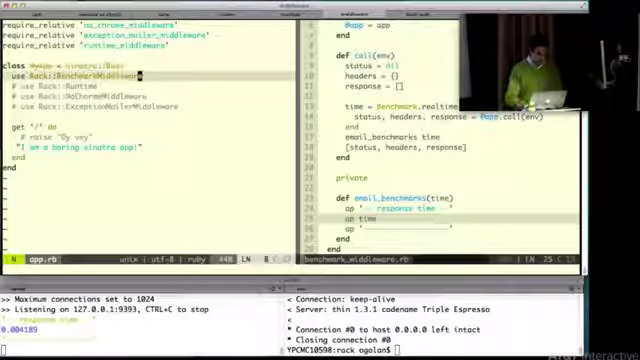
{"action": "key", "text": "j"}
{"action": "key", "text": "g"}
{"action": "key", "text": "c"}
{"action": "key", "text": "c"}
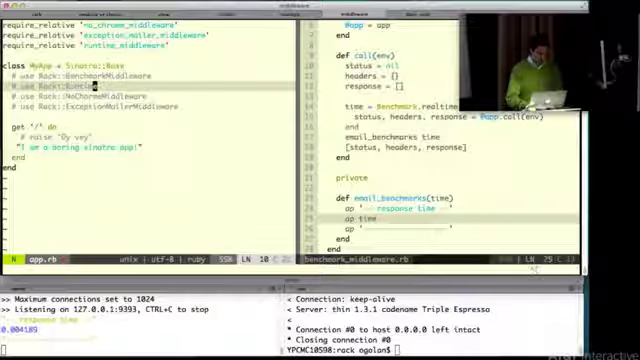
{"action": "key", "text": "c"}
{"action": "key", "text": "colon"}
{"action": "key", "text": "w"}
{"action": "key", "text": "Return"}
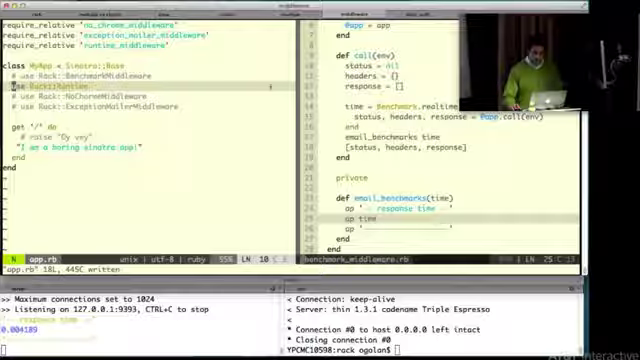
Open runtime_middleware.rb in the right split
{"action": "key", "text": "ctrl+w"}
{"action": "key", "text": "l"}
{"action": "key", "text": "v"}
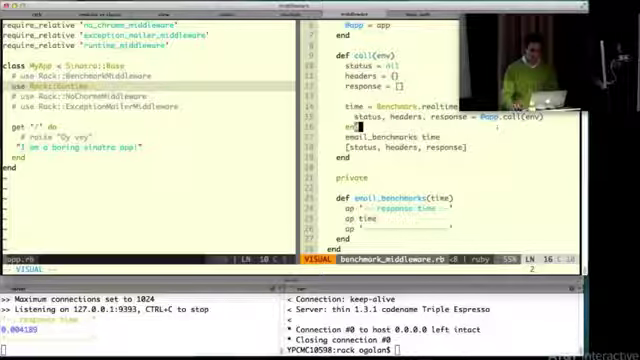
{"action": "key", "text": "Escape"}
{"action": "key", "text": "k"}
{"action": "key", "text": "k"}
{"action": "key", "text": "k"}
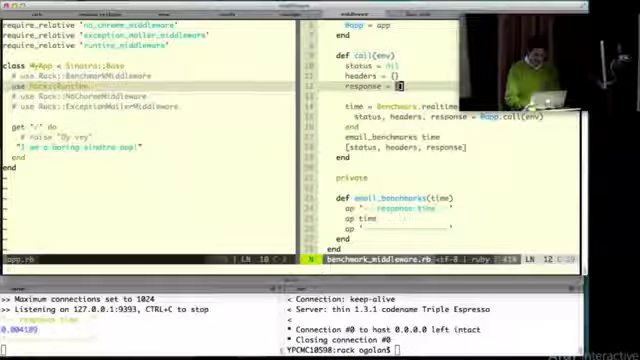
{"action": "type", "text": ":b ru"}
{"action": "key", "text": "Tab"}
{"action": "key", "text": "Return"}
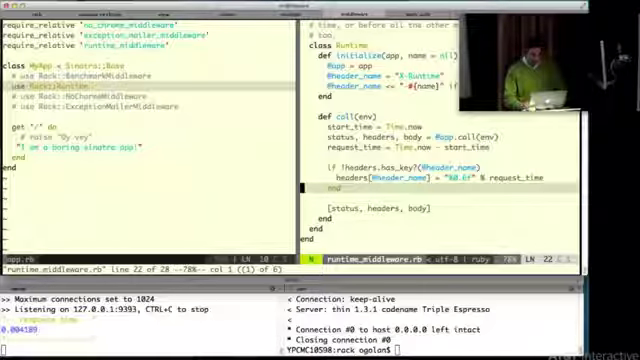
{"action": "type", "text": ":set nonumber!"}
Show line numbers and review runtime_middleware.rb's request_time calculation and X-Runtime header line
{"action": "key", "text": "Return"}
{"action": "key", "text": "k"}
{"action": "key", "text": "k"}
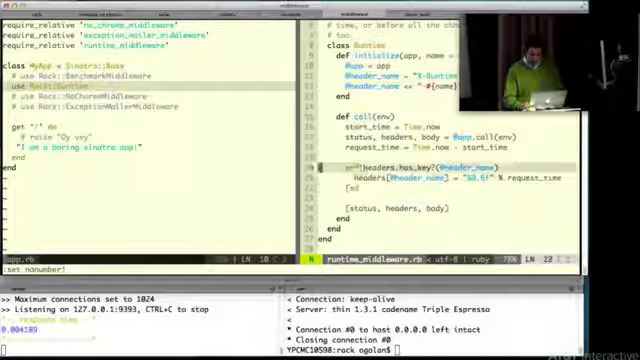
{"action": "key", "text": "k"}
{"action": "key", "text": "k"}
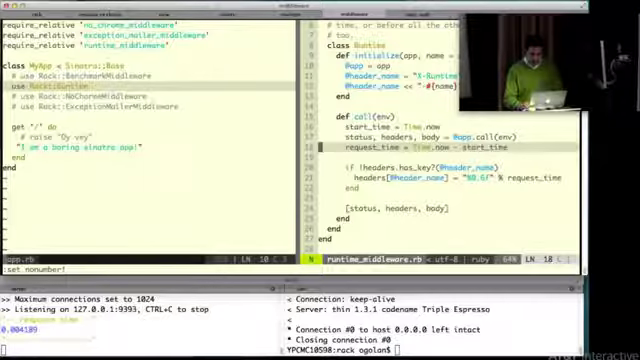
{"action": "key", "text": "j"}
{"action": "key", "text": "j"}
{"action": "key", "text": "j"}
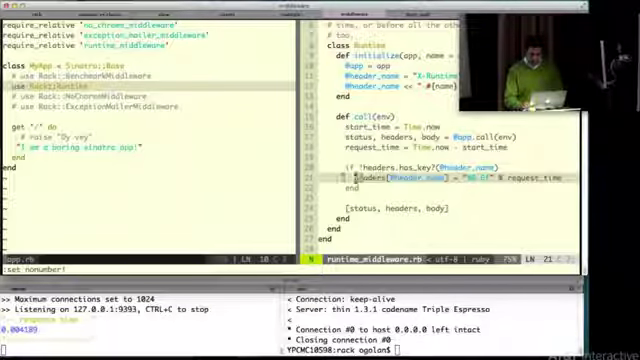
{"action": "key", "text": "k"}
{"action": "key", "text": "k"}
{"action": "key", "text": "k"}
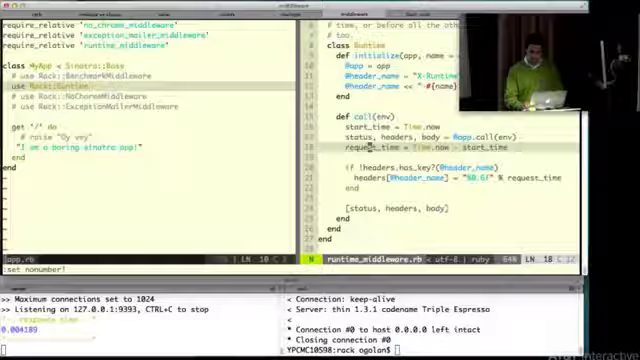
{"action": "key", "text": "j"}
{"action": "key", "text": "j"}
{"action": "key", "text": "j"}
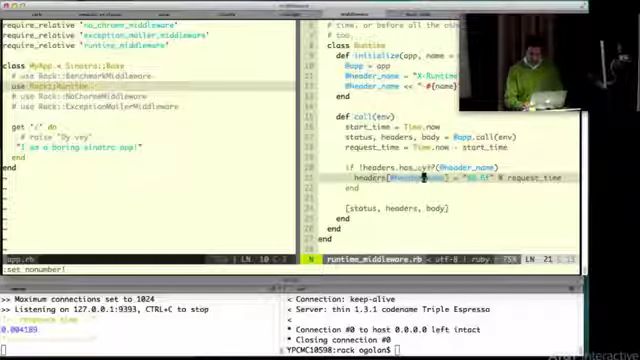
{"action": "key", "text": "w"}
{"action": "key", "text": "w"}
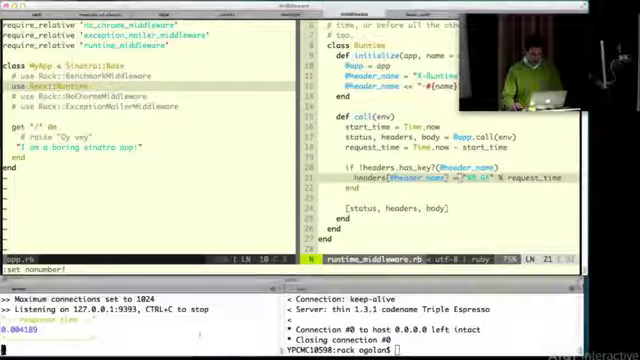
Restart shotgun, curl the app, and highlight the X-Runtime header of 0.003909
{"action": "key", "text": "ctrl+c"}
{"action": "key", "text": "Up"}
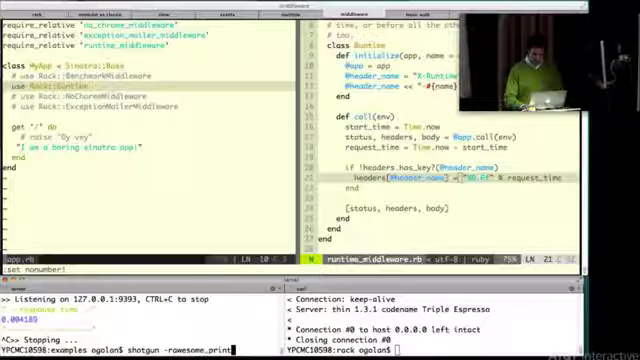
{"action": "key", "text": "Return"}
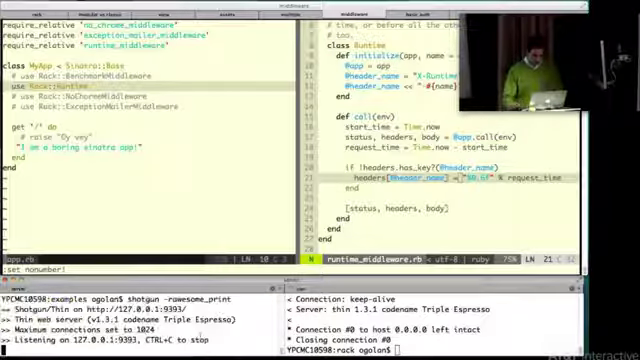
{"action": "key", "text": "super+Return"}
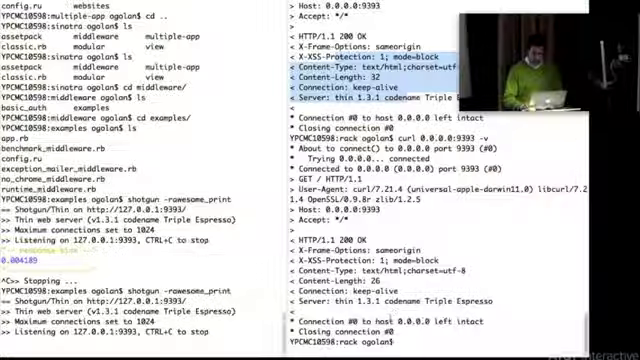
{"action": "type", "text": "curl 0.0.0.0:9393 -v"}
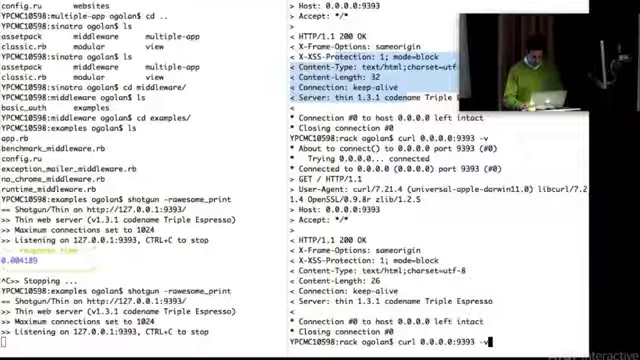
{"action": "key", "text": "ctrl+l"}
{"action": "key", "text": "Return"}
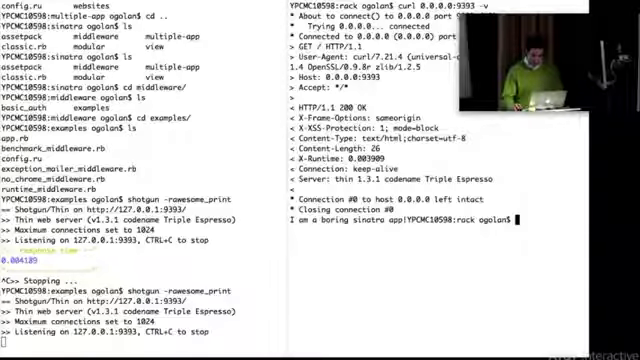
{"action": "left_click_drag", "start_coordinate": [298, 158], "coordinate": [384, 158]}
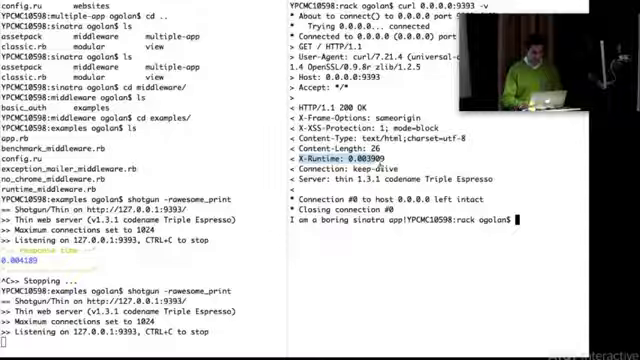
In app.rb, disable the Runtime middleware, enable NoChrome, and save
{"action": "key", "text": "alt+Tab"}
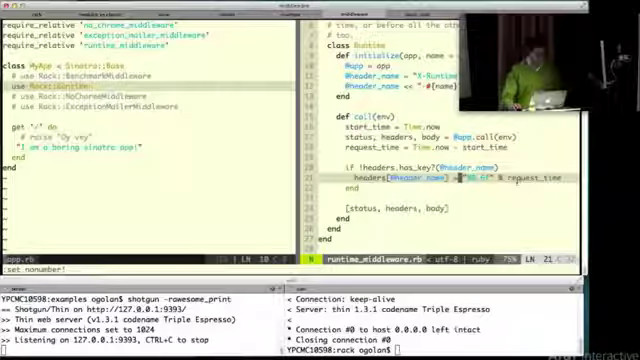
{"action": "key", "text": "ctrl+w"}
{"action": "key", "text": "h"}
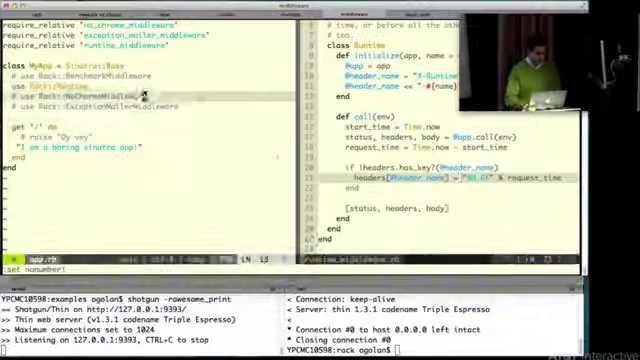
{"action": "key", "text": "j"}
{"action": "key", "text": ":w"}
{"action": "key", "text": "Return"}
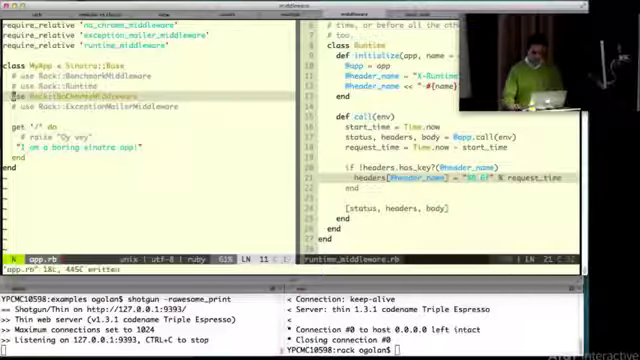
Review the user agent match in no_chrome_middleware.rb and save all files
{"action": "key", "text": "ctrl+w"}
{"action": "key", "text": "l"}
{"action": "key", "text": "ctrl+6"}
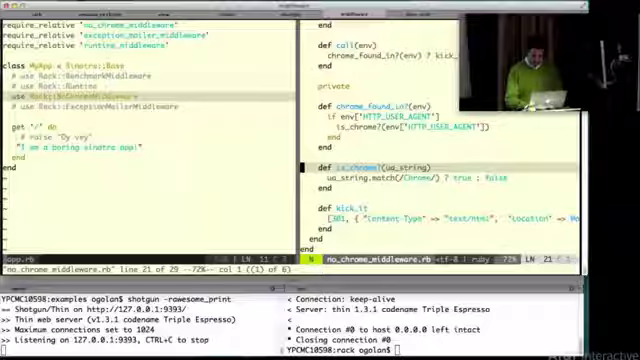
{"action": "key", "text": "j"}
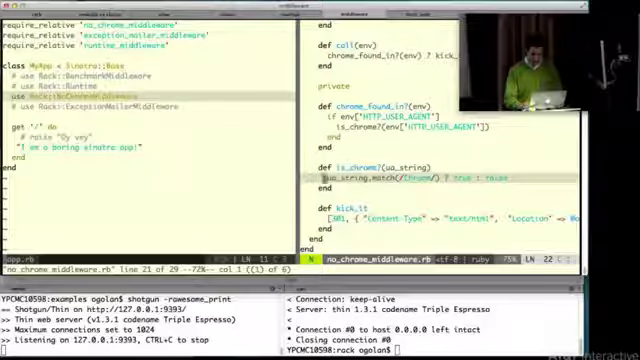
{"action": "key", "text": "w"}
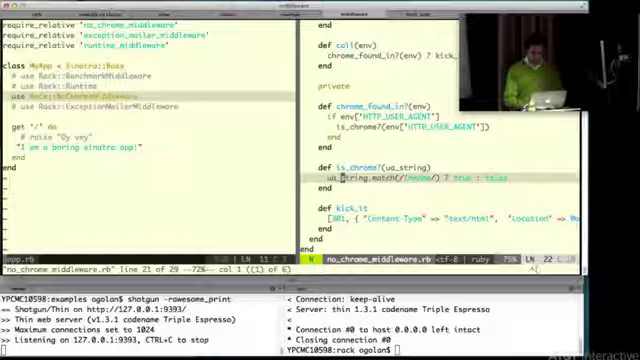
{"action": "type", "text": ":wa"}
{"action": "key", "text": "Return"}
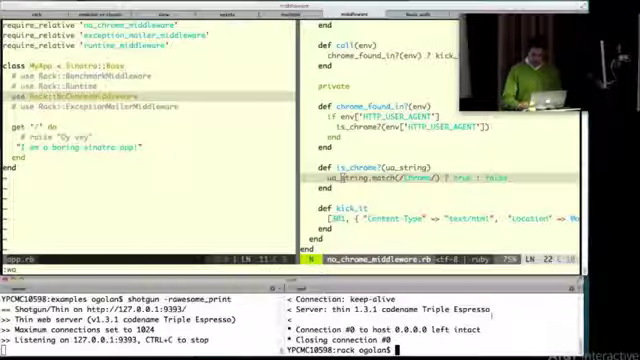
Restart the Shotgun server, re-request the local app, and check the result in the browser
{"action": "key", "text": "Up"}
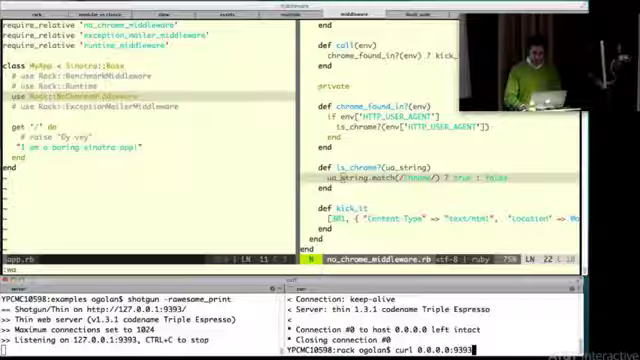
{"action": "key", "text": "Return"}
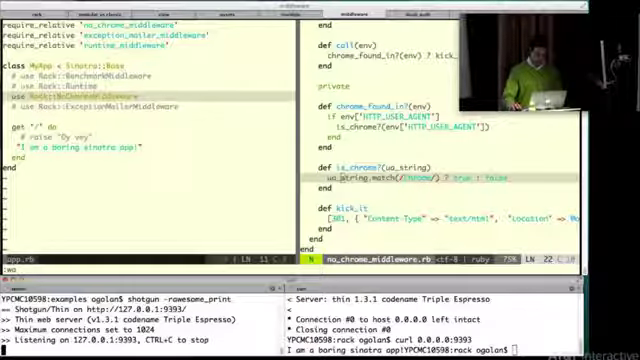
{"action": "key", "text": "ctrl+c"}
{"action": "key", "text": "Up"}
{"action": "key", "text": "Return"}
{"action": "key", "text": "Up"}
{"action": "key", "text": "Return"}
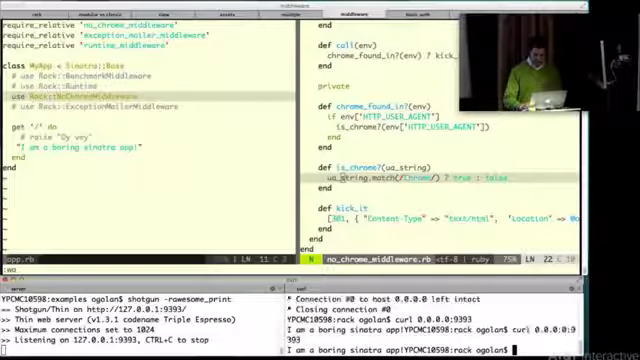
{"action": "key", "text": "super+Tab"}
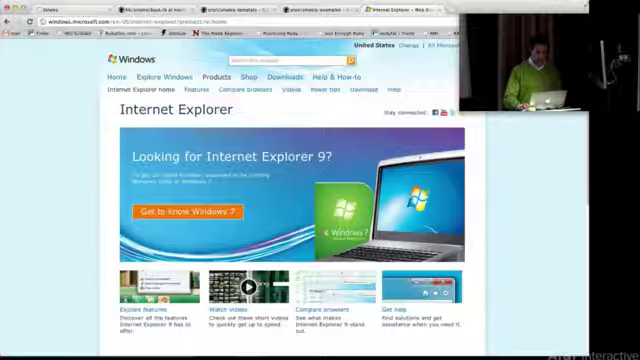
{"action": "key", "text": "super+Tab"}
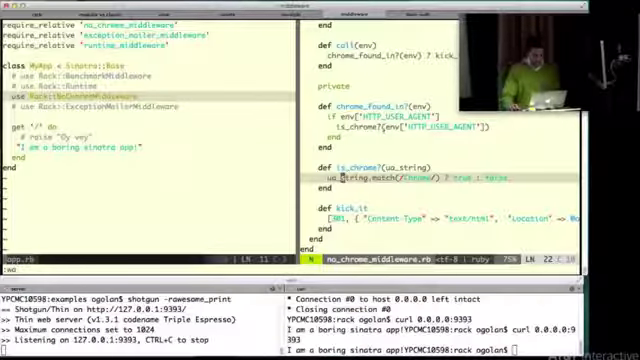
Point out the Chrome match pattern, then bring up the basic_auth example's app.rb tab
{"action": "key", "text": "w"}
{"action": "key", "text": "w"}
{"action": "key", "text": "w"}
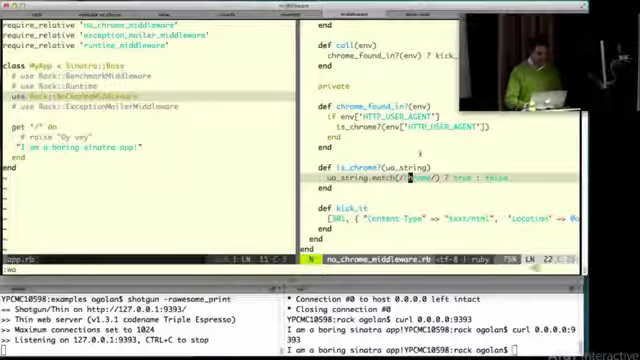
{"action": "key", "text": "ctrl+w"}
{"action": "key", "text": "h"}
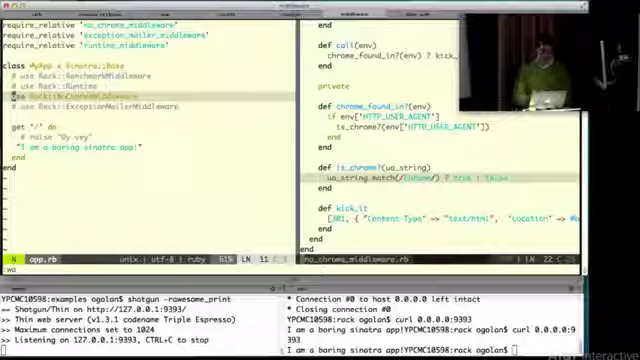
{"action": "key", "text": "g"}
{"action": "key", "text": "t"}
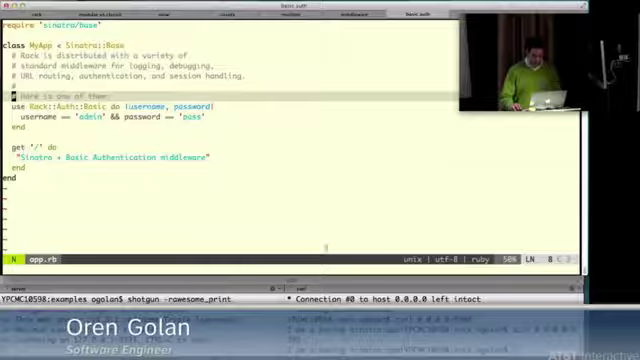
Stop the running Shotgun server with Ctrl-C
{"action": "key", "text": "ctrl+c"}
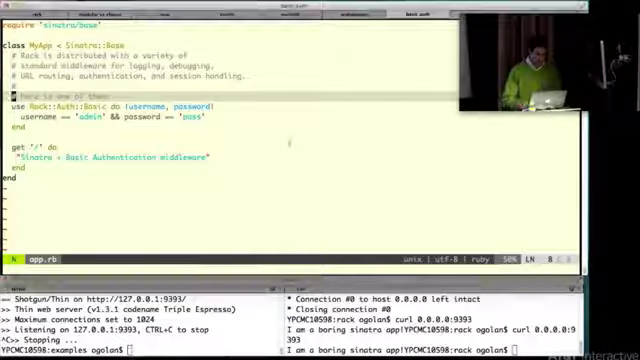
Move into the ../basic_auth folder and start Shotgun there
{"action": "key", "text": "Escape"}
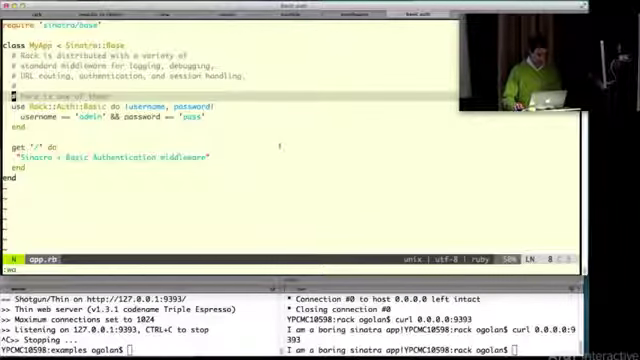
{"action": "left_click", "coordinate": [130, 330]}
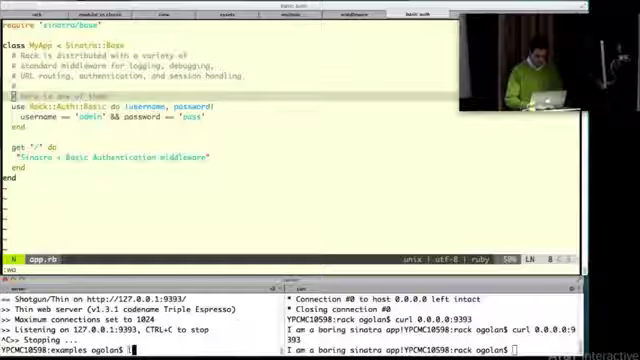
{"action": "type", "text": "ls"}
{"action": "key", "text": "Return"}
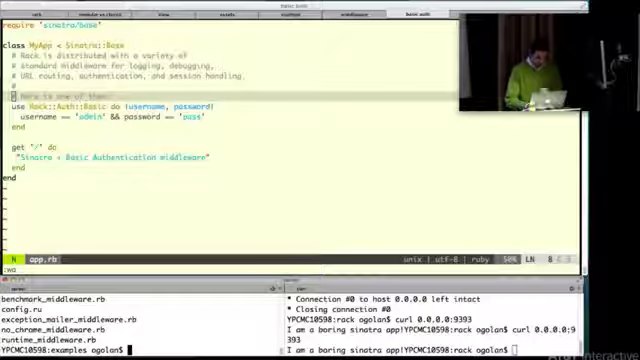
{"action": "type", "text": "cd .."}
{"action": "key", "text": "Return"}
{"action": "type", "text": "ls"}
{"action": "key", "text": "Return"}
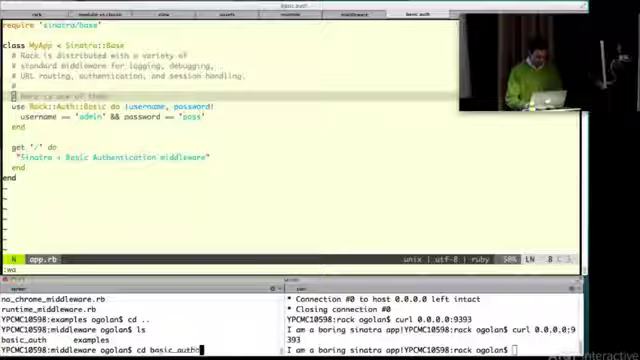
{"action": "type", "text": "cd basic_auth/"}
{"action": "key", "text": "Return"}
{"action": "type", "text": "ls"}
{"action": "key", "text": "Return"}
{"action": "type", "text": "shotgun"}
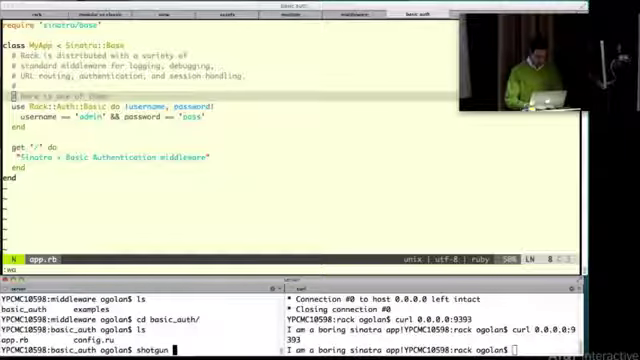
{"action": "key", "text": "Return"}
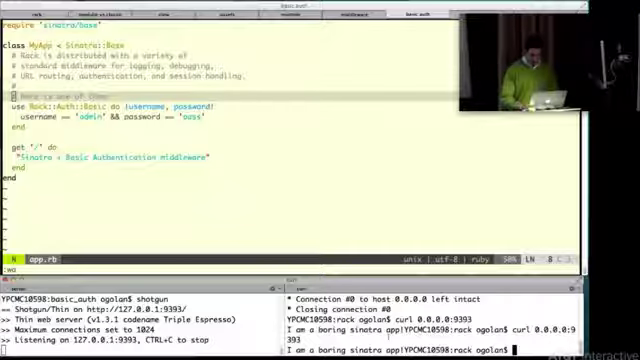
Run curl 0.0.0.0:9393 -v and highlight the 401 Unauthorized response
{"action": "key", "text": "Up"}
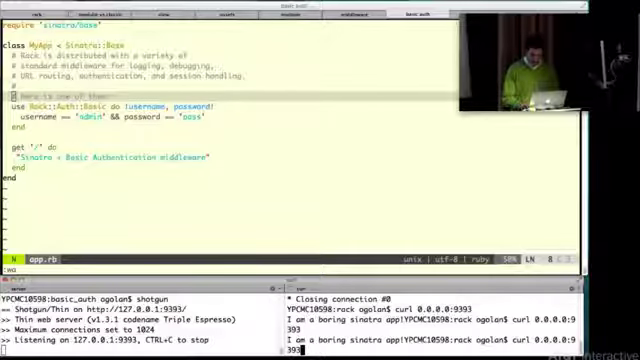
{"action": "key", "text": "Return"}
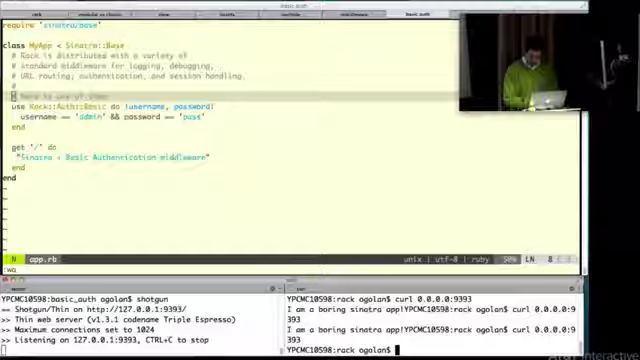
{"action": "key", "text": "Up"}
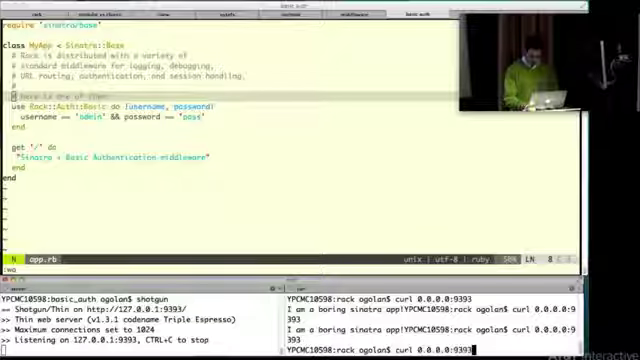
{"action": "type", "text": "-v"}
{"action": "key", "text": "Return"}
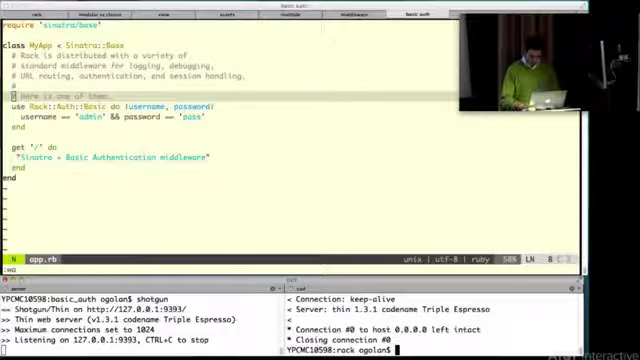
{"action": "key", "text": "super+shift+Return"}
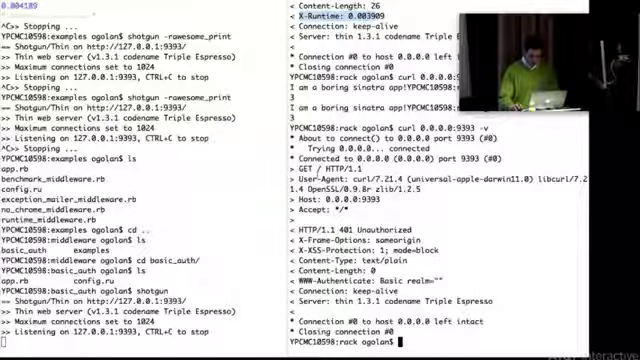
{"action": "double_click", "coordinate": [385, 230]}
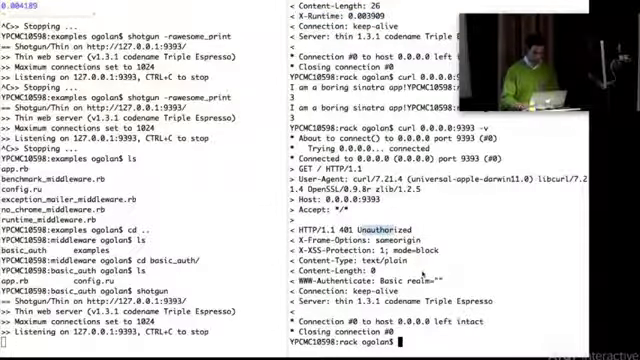
{"action": "key", "text": "super+Tab"}
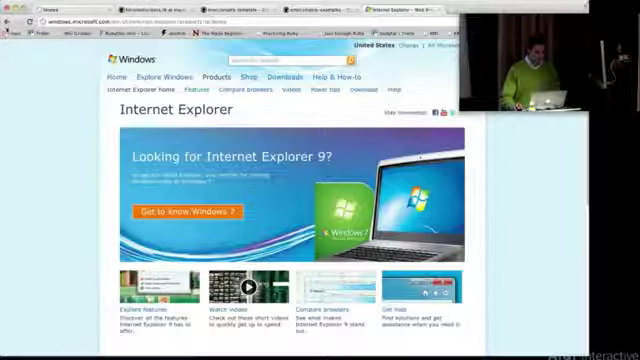
Load the suggested Internet Explorer page in Chrome, then stop the Shotgun server
{"action": "left_click", "coordinate": [50, 9]}
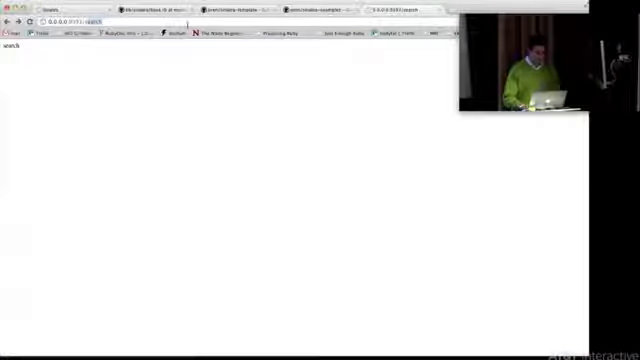
{"action": "type", "text": "w"}
{"action": "key", "text": "Return"}
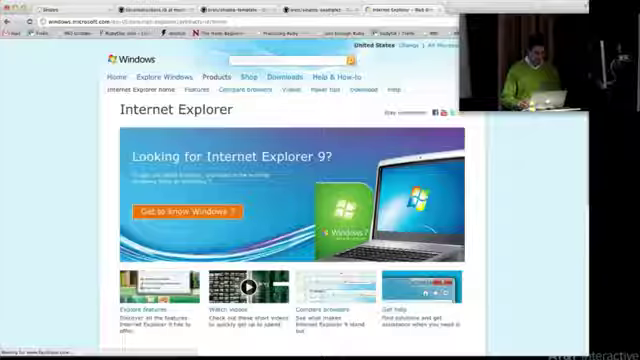
{"action": "key", "text": "super+Tab"}
{"action": "key", "text": "super+Tab"}
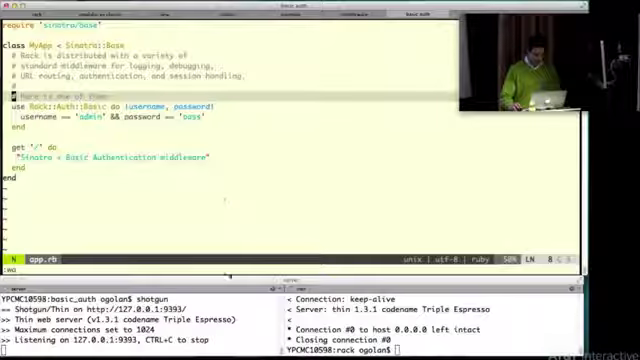
{"action": "key", "text": "ctrl+c"}
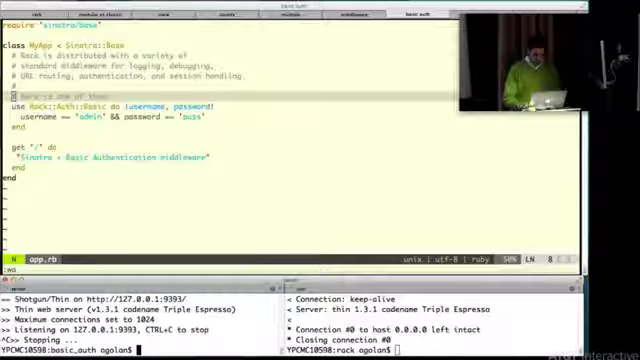
{"action": "key", "text": "super+Tab"}
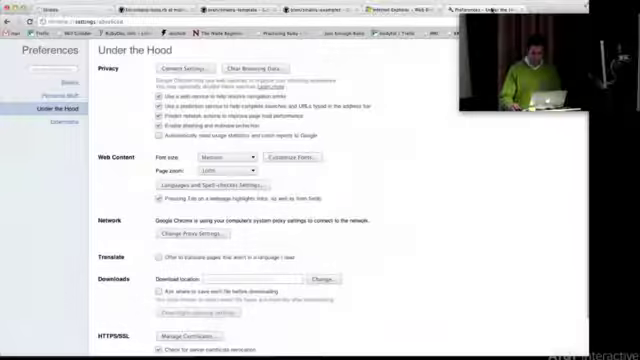
Close the settings tab, restart Shotgun, and load the local app address
{"action": "key", "text": "ctrl+w"}
{"action": "key", "text": "ctrl+w"}
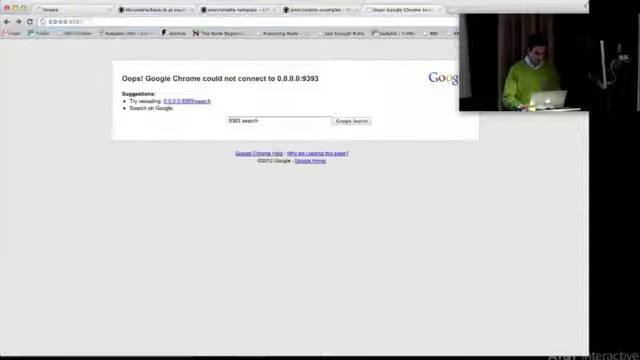
{"action": "key", "text": "Return"}
{"action": "key", "text": "super+Tab"}
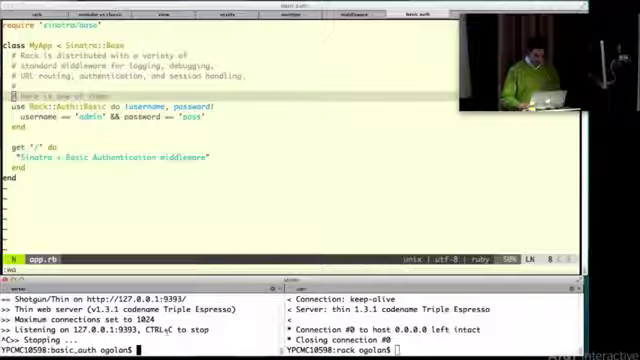
{"action": "type", "text": "shotgun"}
{"action": "key", "text": "Return"}
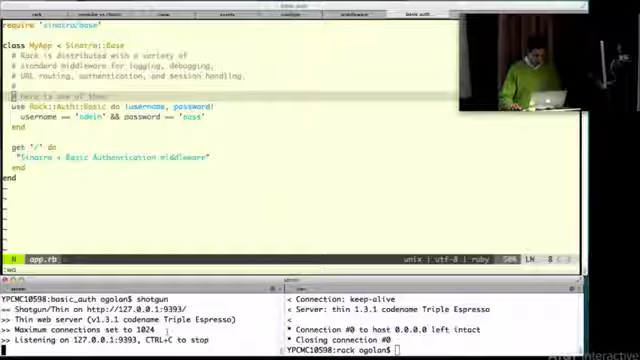
{"action": "key", "text": "super+Tab"}
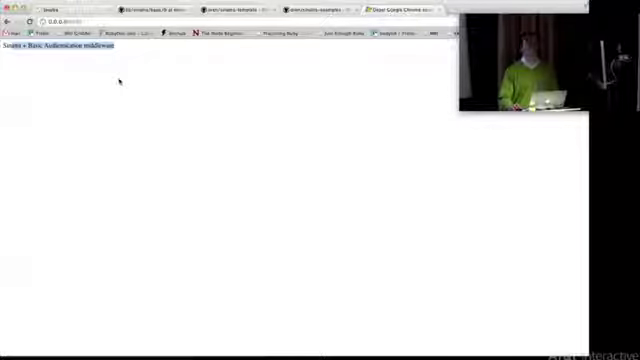
{"action": "key", "text": "super+Tab"}
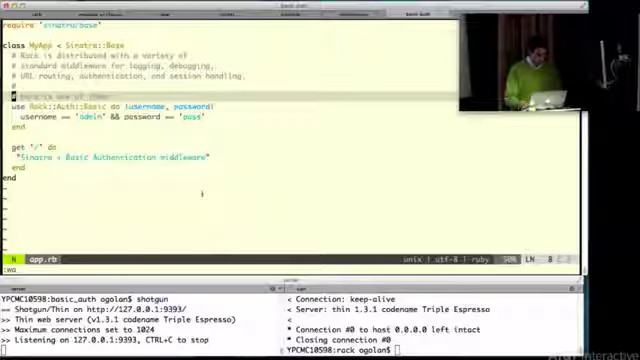
Stop the server, list the basic_auth files, and compare the app's page with the code
{"action": "key", "text": "ctrl+c"}
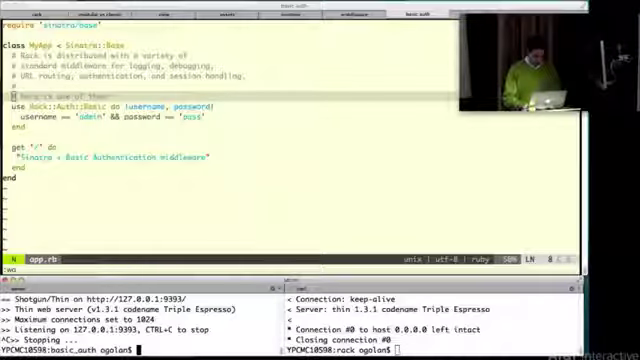
{"action": "type", "text": "ls"}
{"action": "key", "text": "Return"}
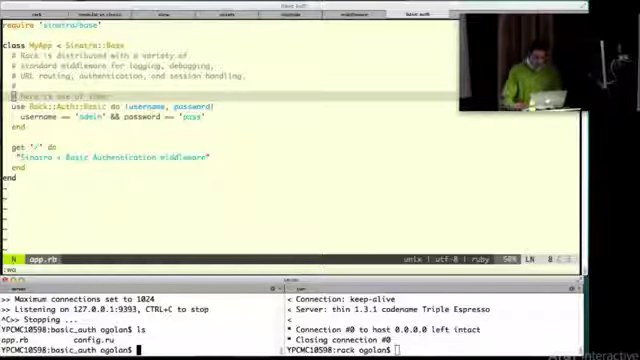
{"action": "left_click", "coordinate": [13, 96]}
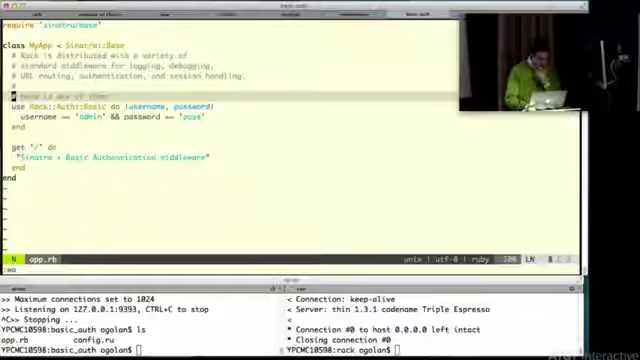
{"action": "type", "text": ":bp"}
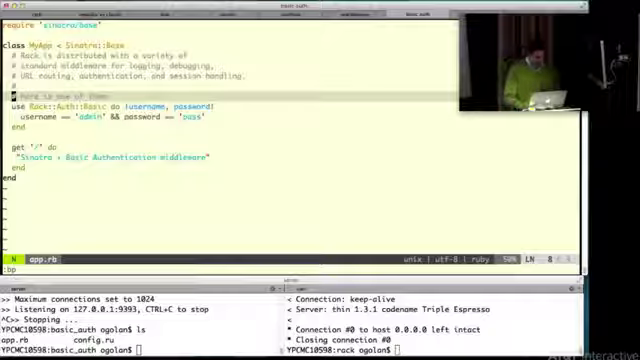
{"action": "key", "text": "super+Tab"}
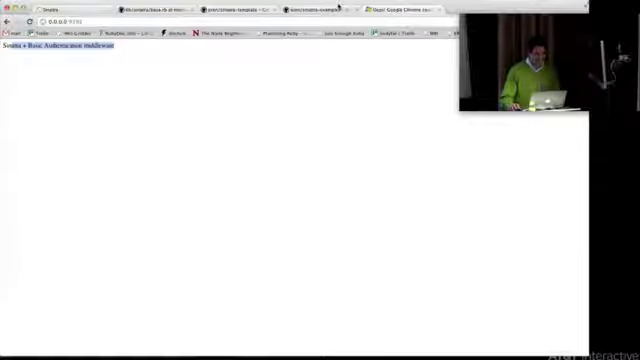
{"action": "key", "text": "super+Tab"}
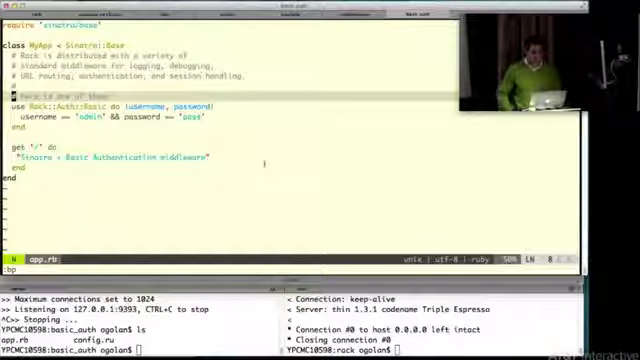
{"action": "key", "text": "super+Tab"}
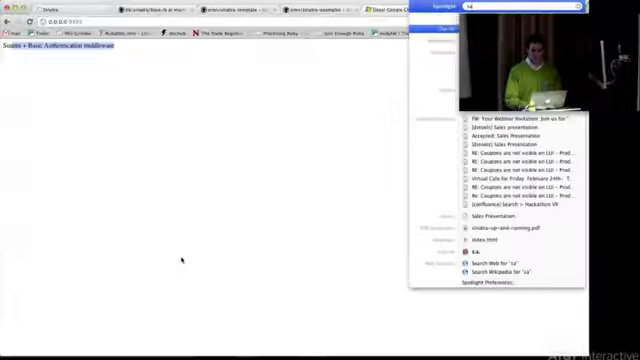
Open 0.0.0.0:9393 in Safari, then focus the terminal to start Shotgun
{"action": "key", "text": "Return"}
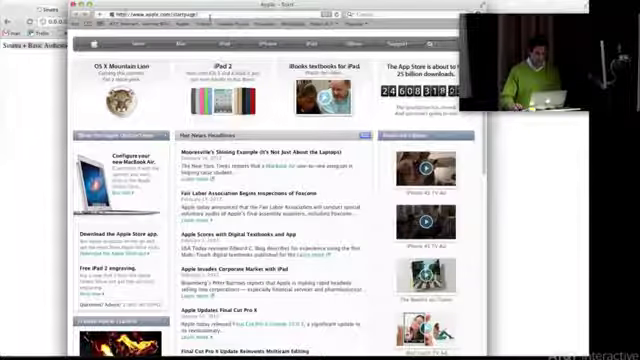
{"action": "key", "text": "super+l"}
{"action": "type", "text": "goo"}
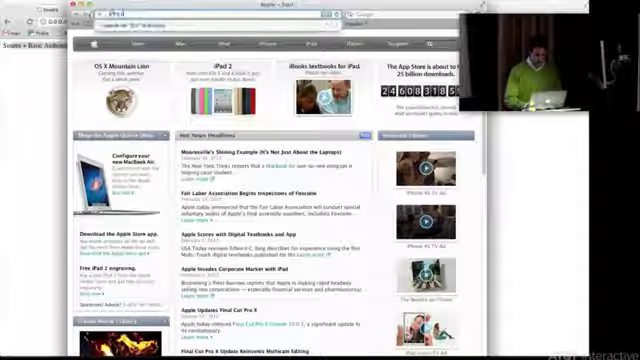
{"action": "type", "text": "gle"}
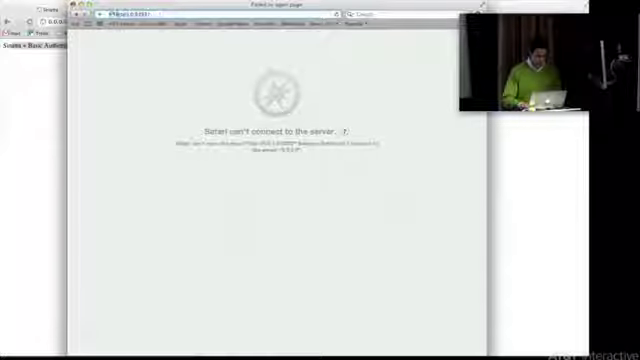
{"action": "type", "text": "10.0.0.4:80"}
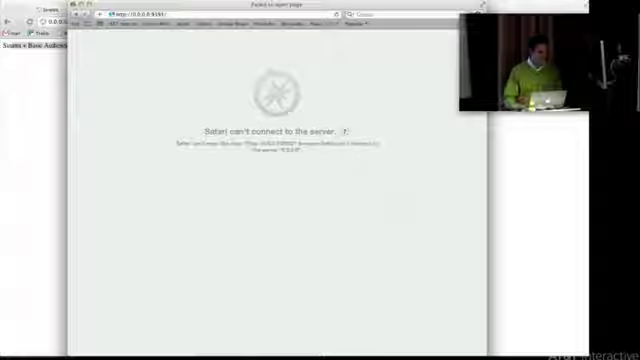
{"action": "key", "text": "super+w"}
{"action": "key", "text": "super+Tab"}
{"action": "key", "text": "super+Tab"}
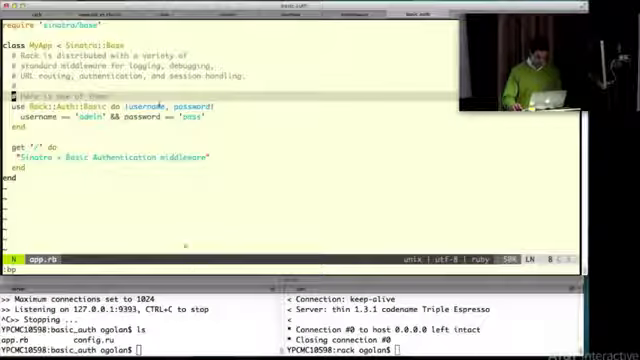
{"action": "left_click", "coordinate": [140, 349]}
{"action": "type", "text": "shotgun"}
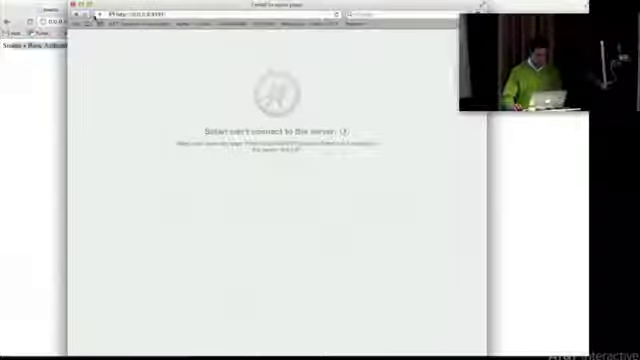
Reload the page and submit a username and password, which get rejected
{"action": "left_click", "coordinate": [90, 14]}
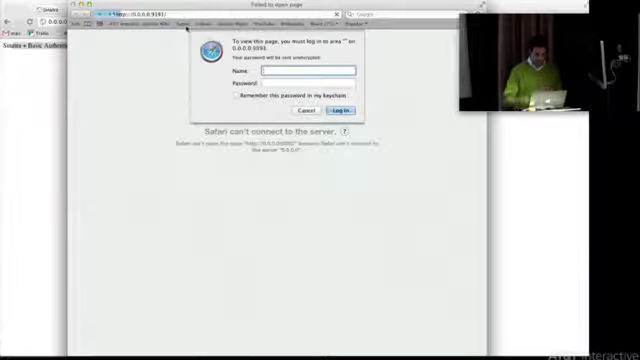
{"action": "type", "text": "admin"}
{"action": "key", "text": "Tab"}
{"action": "type", "text": "a"}
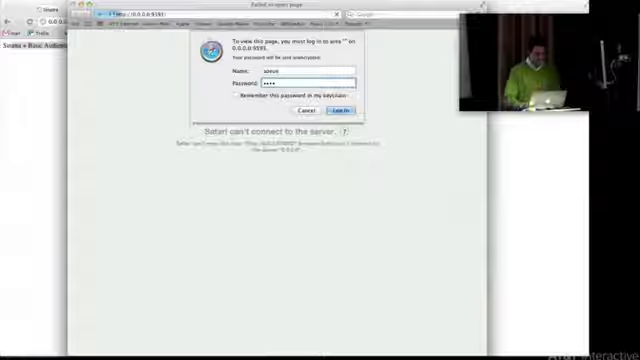
{"action": "key", "text": "Return"}
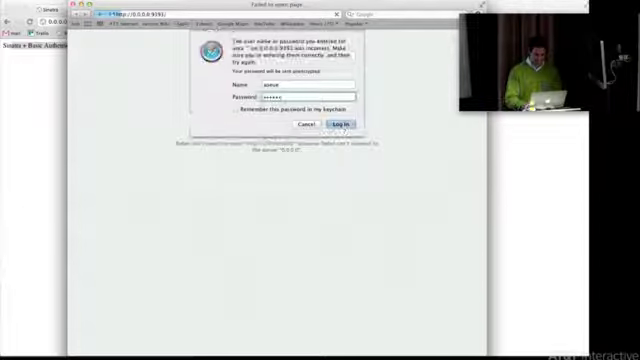
{"action": "key", "text": "Return"}
{"action": "type", "text": "password"}
{"action": "key", "text": "Return"}
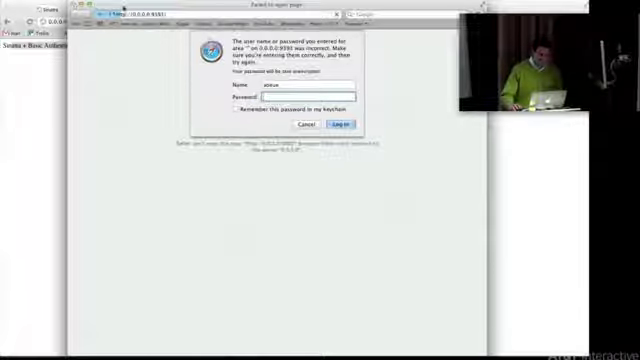
Bring Chrome's slides tab forward and advance past the middleware diagram to 'Organization'
{"action": "key", "text": "super+grave"}
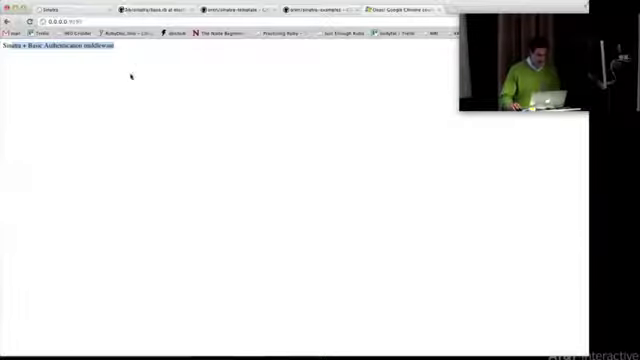
{"action": "key", "text": "super+Tab"}
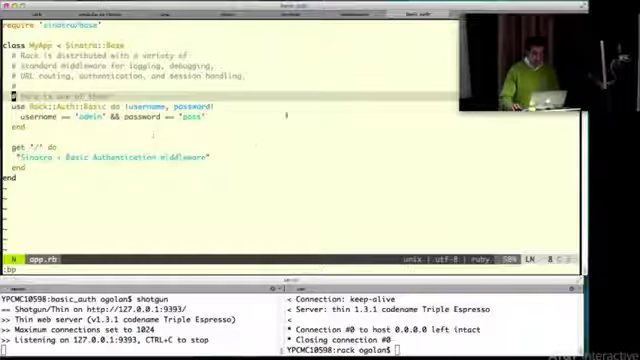
{"action": "key", "text": "super+Tab"}
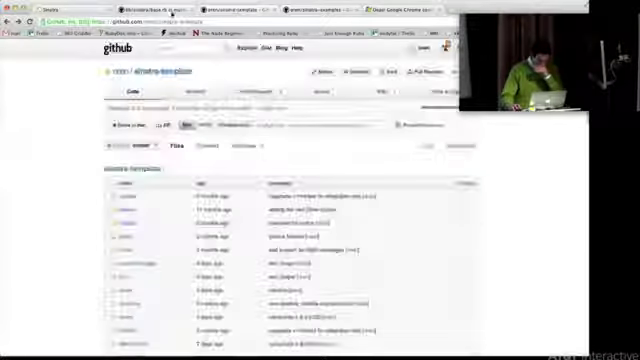
{"action": "left_click", "coordinate": [230, 9]}
{"action": "left_click", "coordinate": [50, 9]}
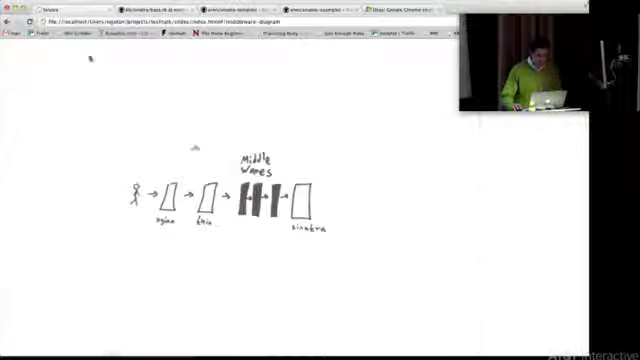
{"action": "key", "text": "Right"}
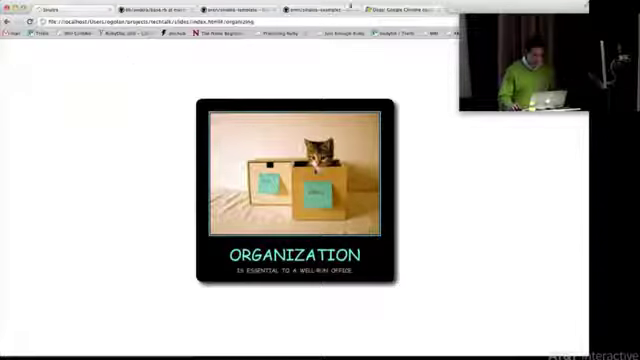
Open the sinatra-template repository page and enlarge its zoom
{"action": "left_click", "coordinate": [164, 9]}
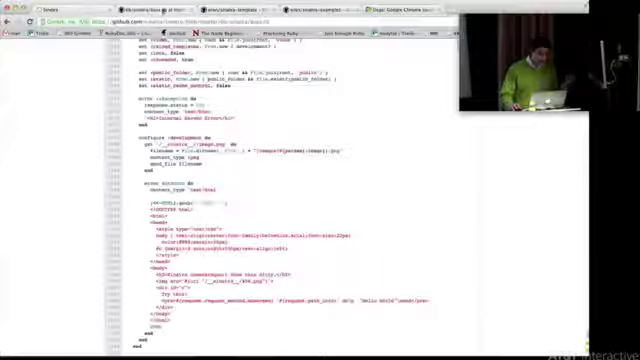
{"action": "left_click", "coordinate": [80, 9]}
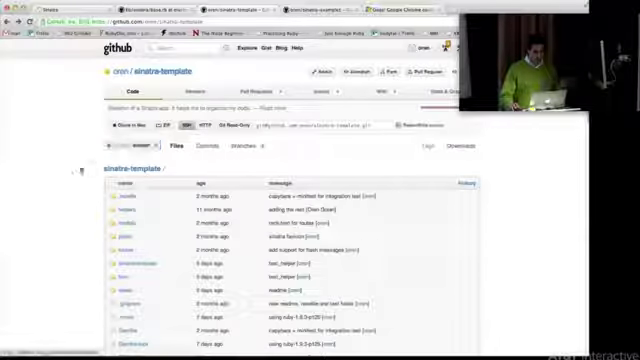
{"action": "scroll", "coordinate": [68, 176], "scroll_direction": "down", "scroll_amount": 4}
{"action": "scroll", "coordinate": [68, 176], "scroll_direction": "down", "scroll_amount": 2}
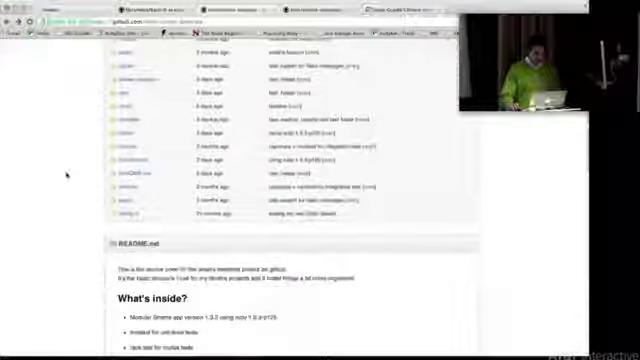
{"action": "scroll", "coordinate": [66, 177], "scroll_direction": "down", "scroll_amount": 2}
{"action": "scroll", "coordinate": [65, 178], "scroll_direction": "down", "scroll_amount": 1}
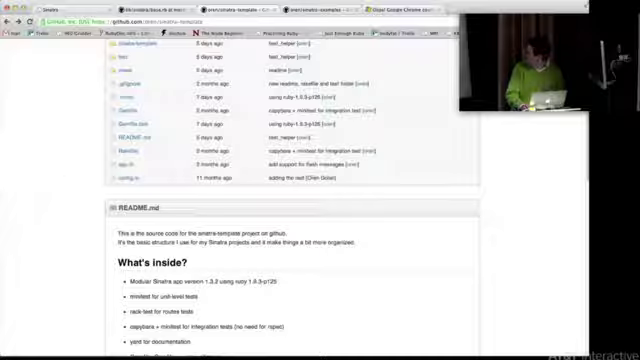
{"action": "key", "text": "ctrl+plus"}
{"action": "key", "text": "ctrl+plus"}
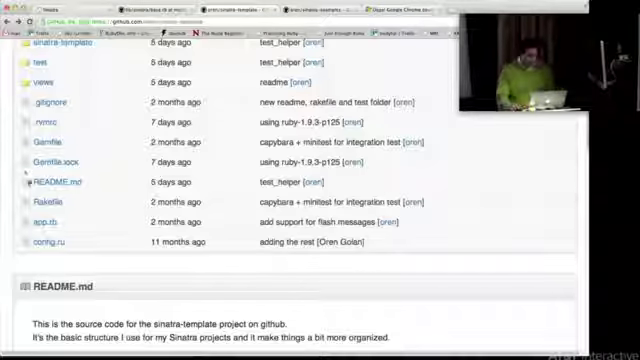
{"action": "scroll", "coordinate": [14, 130], "scroll_direction": "down", "scroll_amount": 2}
{"action": "scroll", "coordinate": [14, 160], "scroll_direction": "down", "scroll_amount": 2}
{"action": "scroll", "coordinate": [14, 185], "scroll_direction": "down", "scroll_amount": 2}
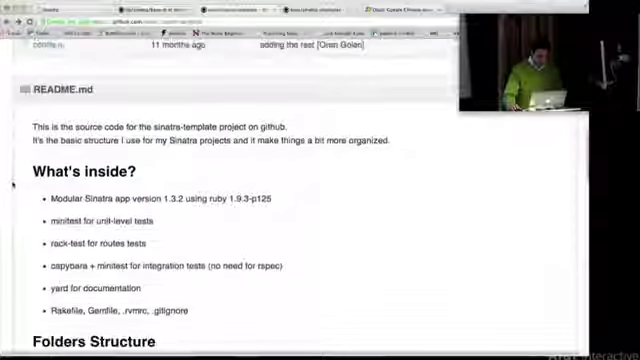
Highlight minitest, capybara, app.rb and the models and routes init.rb entries
{"action": "left_click_drag", "start_coordinate": [52, 208], "coordinate": [153, 208]}
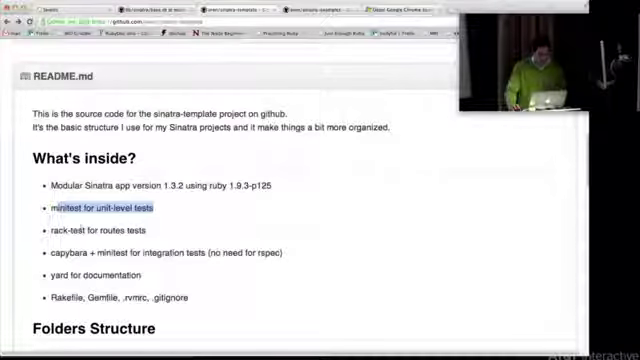
{"action": "left_click_drag", "start_coordinate": [100, 252], "coordinate": [140, 252]}
{"action": "scroll", "coordinate": [100, 250], "scroll_direction": "down", "scroll_amount": 2}
{"action": "left_click_drag", "start_coordinate": [51, 274], "coordinate": [88, 274]}
{"action": "scroll", "coordinate": [95, 247], "scroll_direction": "down", "scroll_amount": 2}
{"action": "scroll", "coordinate": [95, 247], "scroll_direction": "down", "scroll_amount": 2}
{"action": "scroll", "coordinate": [95, 247], "scroll_direction": "down", "scroll_amount": 2}
{"action": "scroll", "coordinate": [90, 230], "scroll_direction": "down", "scroll_amount": 1}
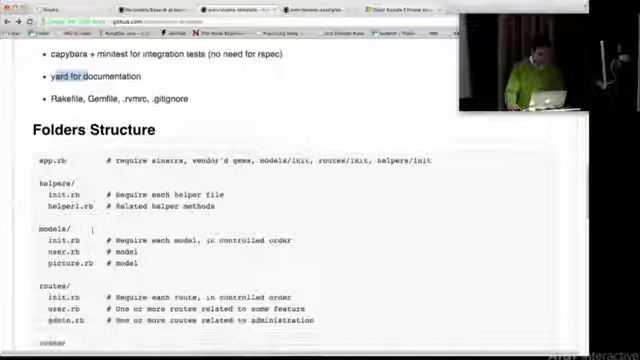
{"action": "double_click", "coordinate": [45, 160]}
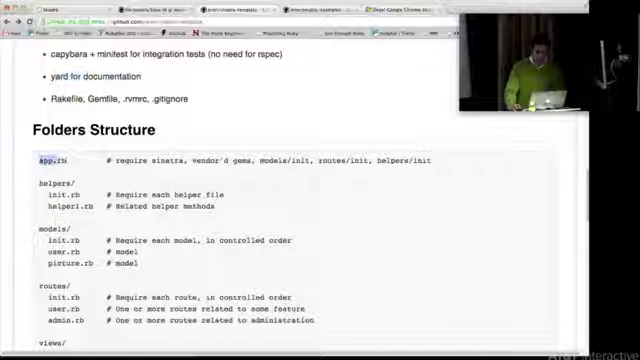
{"action": "left_click_drag", "start_coordinate": [40, 160], "coordinate": [66, 160]}
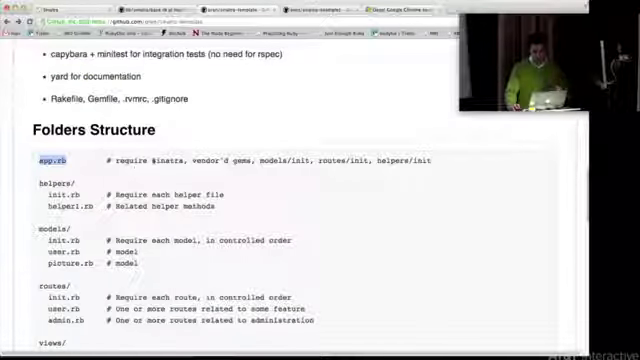
{"action": "left_click_drag", "start_coordinate": [48, 194], "coordinate": [78, 194]}
{"action": "scroll", "coordinate": [75, 194], "scroll_direction": "down", "scroll_amount": 1}
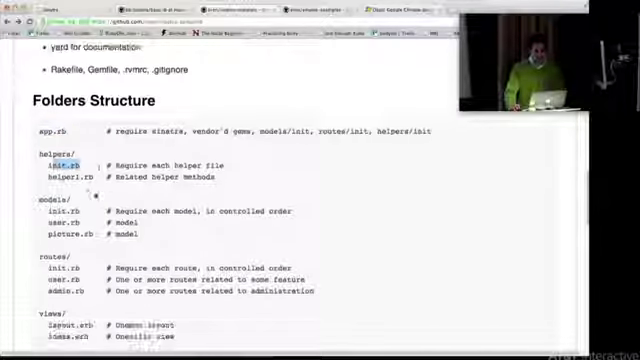
{"action": "double_click", "coordinate": [63, 211]}
{"action": "scroll", "coordinate": [70, 211], "scroll_direction": "down", "scroll_amount": 1}
{"action": "scroll", "coordinate": [80, 206], "scroll_direction": "down", "scroll_amount": 1}
{"action": "double_click", "coordinate": [55, 168]}
{"action": "scroll", "coordinate": [60, 190], "scroll_direction": "down", "scroll_amount": 2}
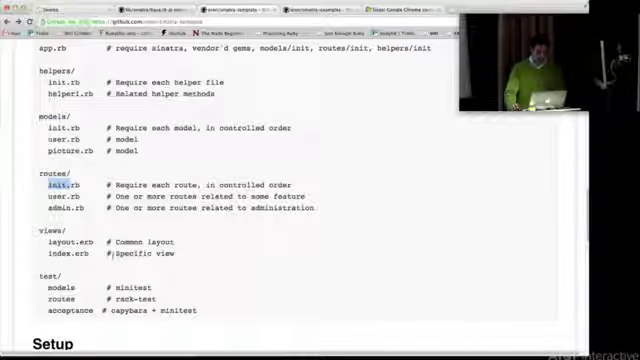
Back in Vim, expand the website folder and open drops.rb
{"action": "key", "text": "super+Tab"}
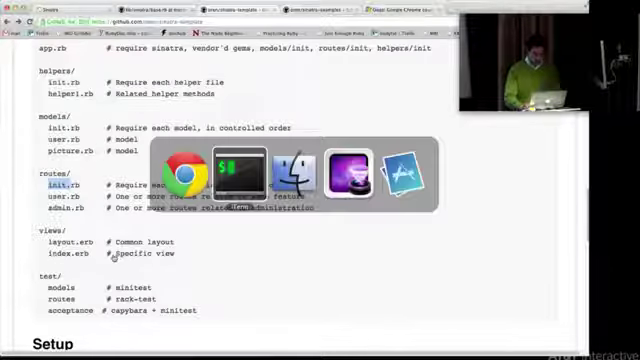
{"action": "key", "text": "super+Tab"}
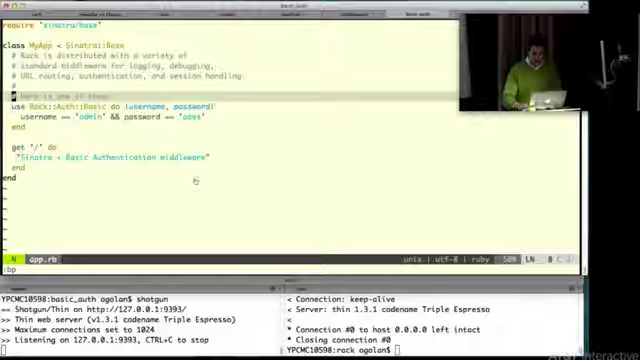
{"action": "key", "text": "g"}
{"action": "key", "text": "t"}
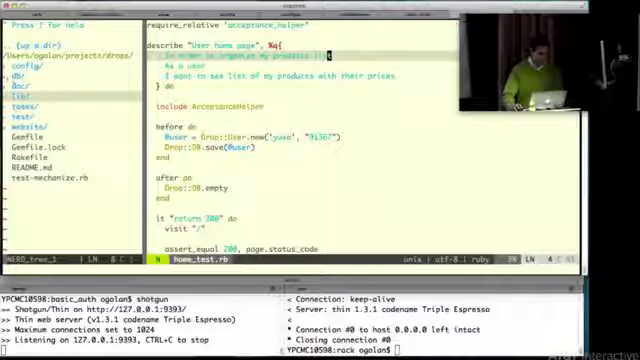
{"action": "key", "text": "ctrl+w"}
{"action": "key", "text": "h"}
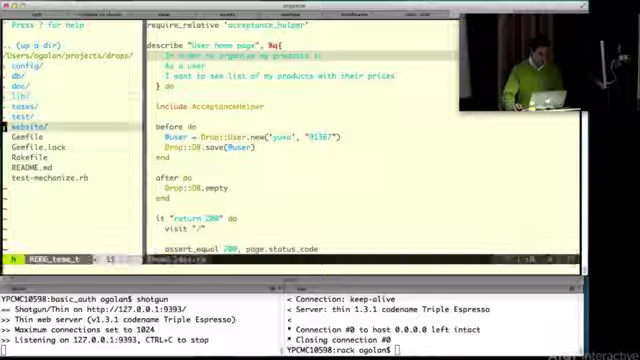
{"action": "key", "text": "Down"}
{"action": "key", "text": "Return"}
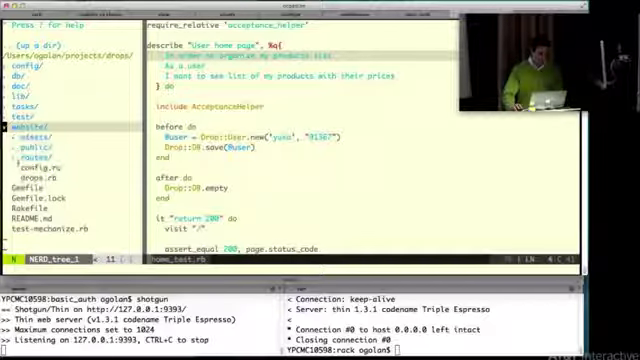
{"action": "key", "text": "Down"}
{"action": "key", "text": "Down"}
{"action": "key", "text": "Down"}
{"action": "key", "text": "Return"}
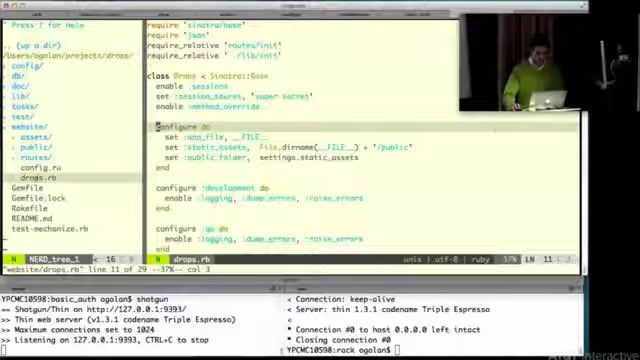
Walk through drops.rb's session secret, sessions, static assets and development configure block
{"action": "key", "text": "k"}
{"action": "key", "text": "k"}
{"action": "key", "text": "k"}
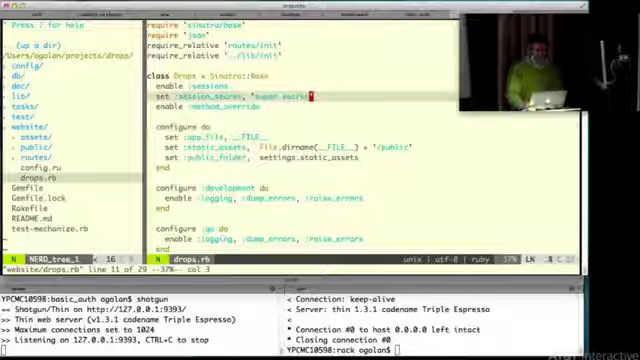
{"action": "key", "text": "End"}
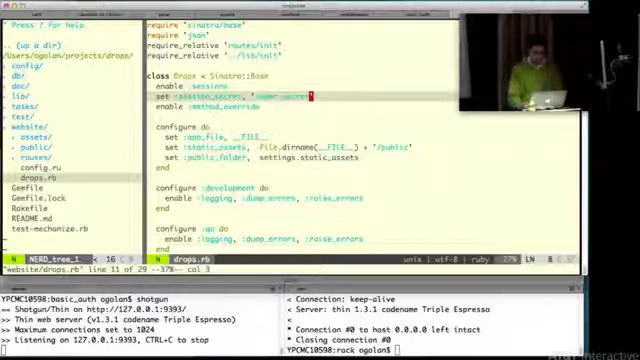
{"action": "key", "text": "j"}
{"action": "key", "text": "j"}
{"action": "key", "text": "j"}
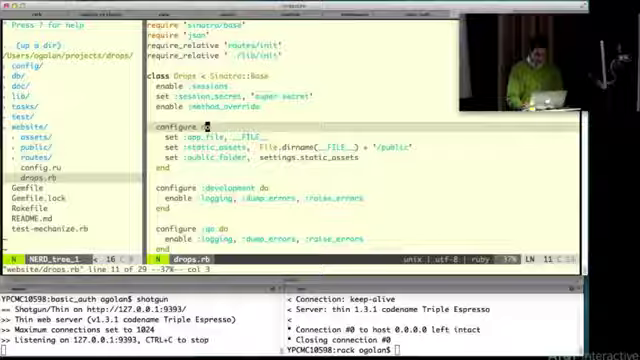
{"action": "key", "text": "k"}
{"action": "key", "text": "k"}
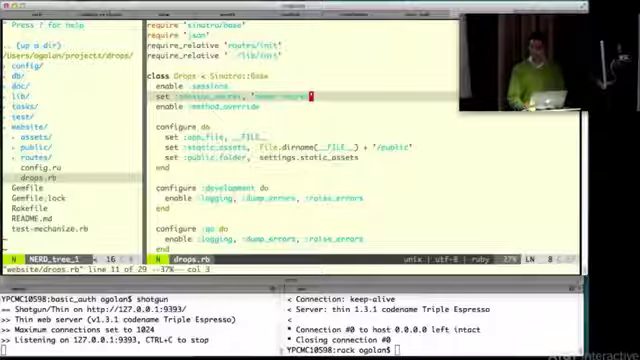
{"action": "key", "text": "b"}
{"action": "key", "text": "b"}
{"action": "key", "text": "b"}
{"action": "key", "text": "b"}
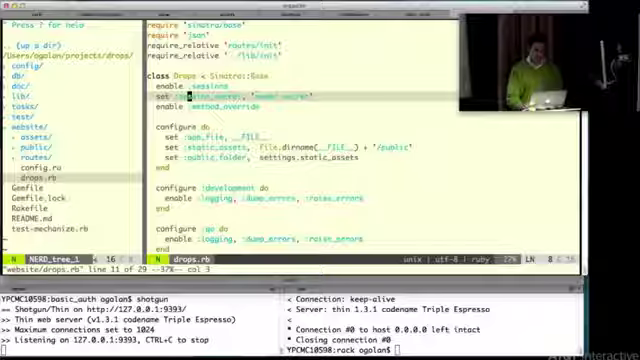
{"action": "key", "text": "k"}
{"action": "key", "text": "b"}
{"action": "key", "text": "b"}
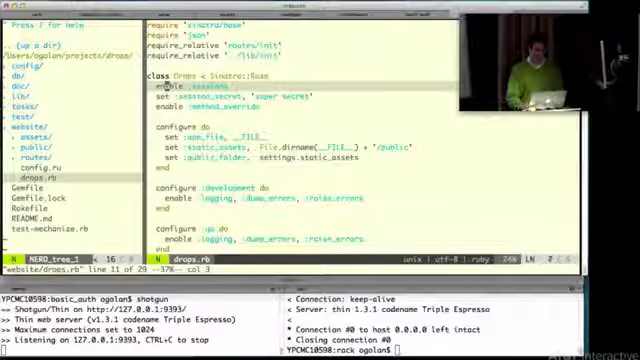
{"action": "key", "text": "j"}
{"action": "key", "text": "k"}
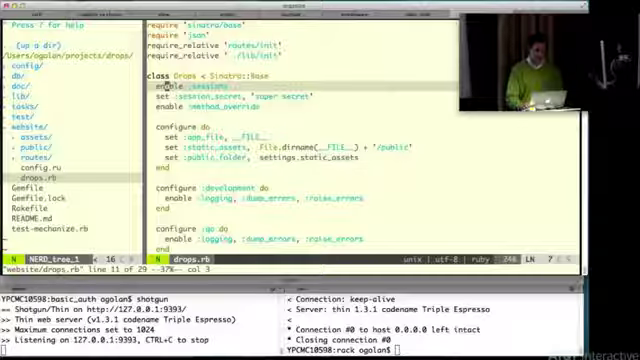
{"action": "key", "text": "j"}
{"action": "key", "text": "j"}
{"action": "key", "text": "j"}
{"action": "key", "text": "j"}
{"action": "key", "text": "j"}
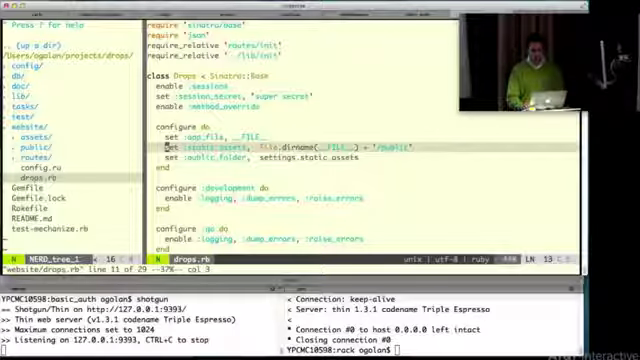
{"action": "key", "text": "j"}
{"action": "key", "text": "j"}
{"action": "key", "text": "j"}
{"action": "key", "text": "j"}
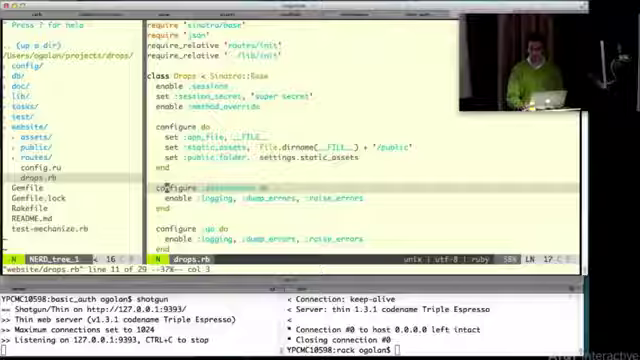
{"action": "key", "text": "j"}
{"action": "key", "text": "j"}
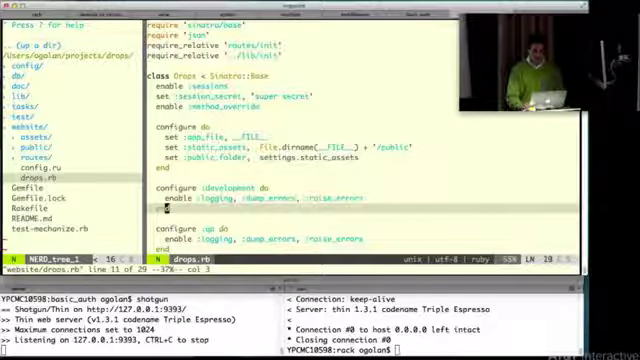
{"action": "key", "text": "j"}
{"action": "key", "text": "j"}
{"action": "key", "text": "j"}
{"action": "key", "text": "j"}
{"action": "key", "text": "j"}
{"action": "key", "text": "j"}
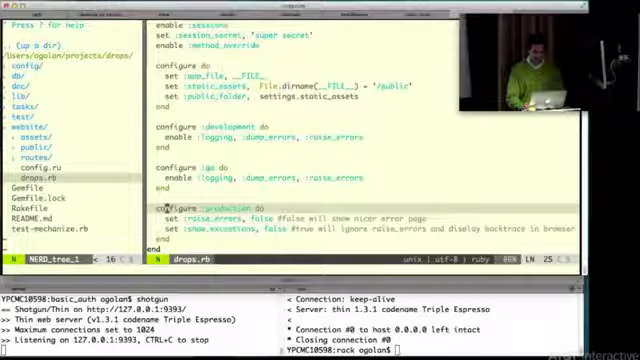
Review the public folder and require lines, then mark routes/init.rb's two require_relative lines
{"action": "key", "text": "k"}
{"action": "key", "text": "k"}
{"action": "key", "text": "k"}
{"action": "key", "text": "k"}
{"action": "key", "text": "k"}
{"action": "key", "text": "k"}
{"action": "key", "text": "k"}
{"action": "key", "text": "k"}
{"action": "key", "text": "k"}
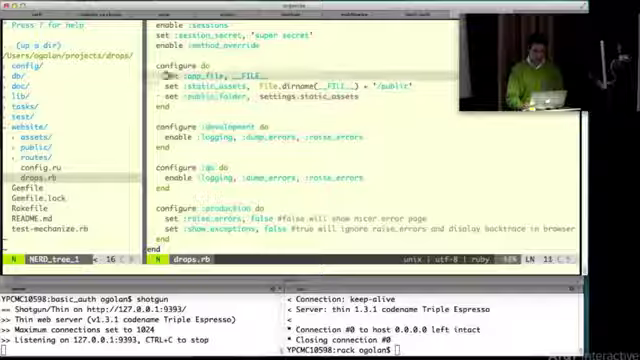
{"action": "key", "text": "k"}
{"action": "key", "text": "k"}
{"action": "key", "text": "k"}
{"action": "key", "text": "k"}
{"action": "key", "text": "k"}
{"action": "key", "text": "k"}
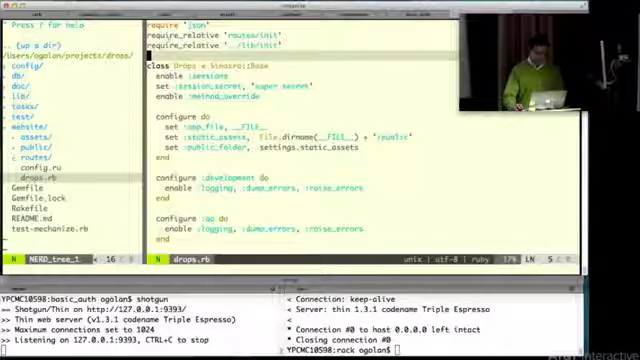
{"action": "key", "text": "k"}
{"action": "key", "text": "k"}
{"action": "key", "text": "k"}
{"action": "key", "text": "j"}
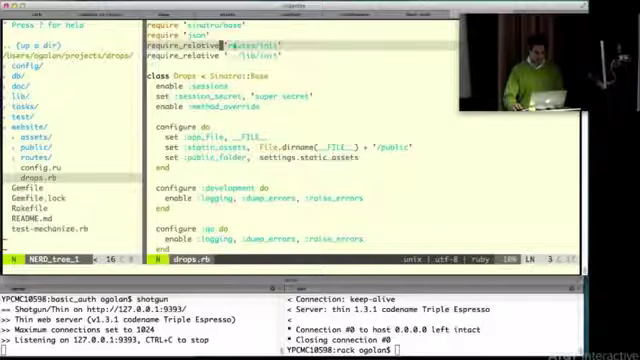
{"action": "key", "text": "Return"}
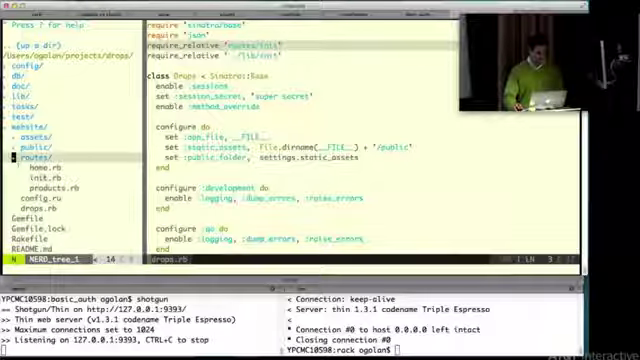
{"action": "key", "text": "j"}
{"action": "key", "text": "j"}
{"action": "key", "text": "Return"}
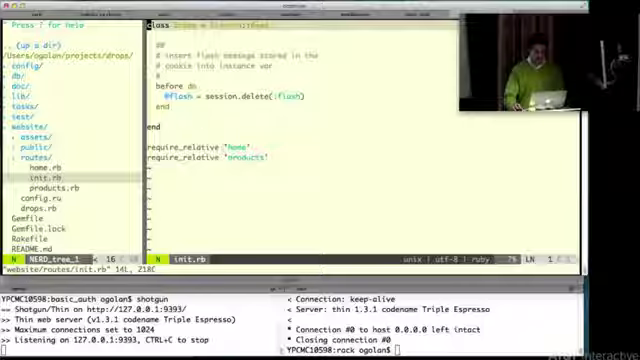
{"action": "key", "text": "V"}
{"action": "key", "text": "j"}
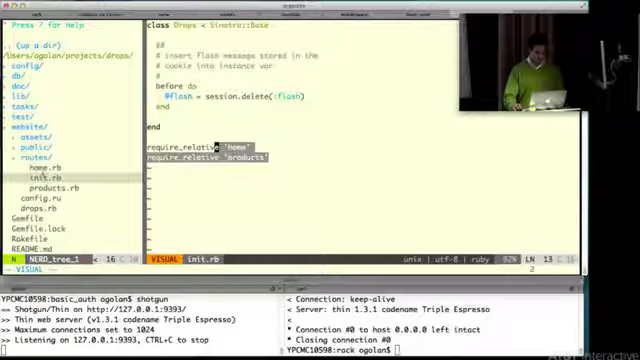
Open routes/home.rb and routes/products.rb to show the get products route
{"action": "key", "text": "Escape"}
{"action": "key", "text": "ctrl+w"}
{"action": "key", "text": "h"}
{"action": "key", "text": "k"}
{"action": "key", "text": "Return"}
{"action": "key", "text": "Down"}
{"action": "key", "text": "Down"}
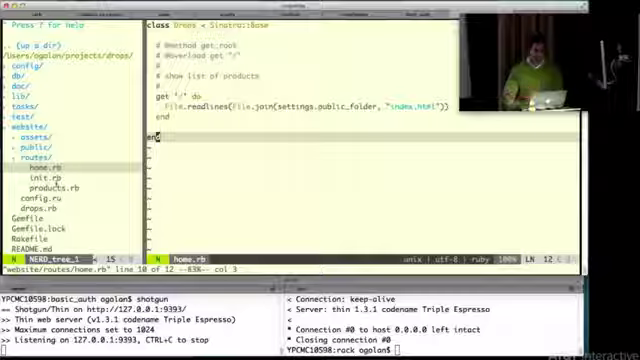
{"action": "key", "text": "ctrl+6"}
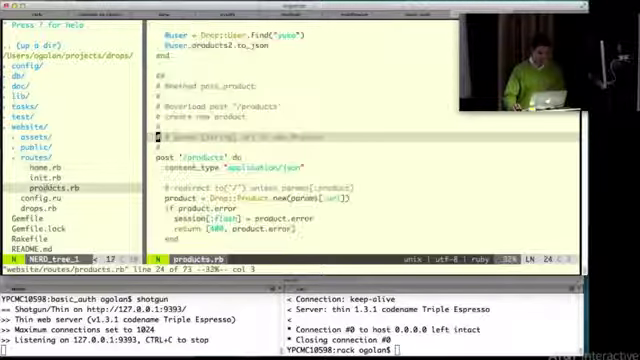
{"action": "key", "text": "ctrl+u"}
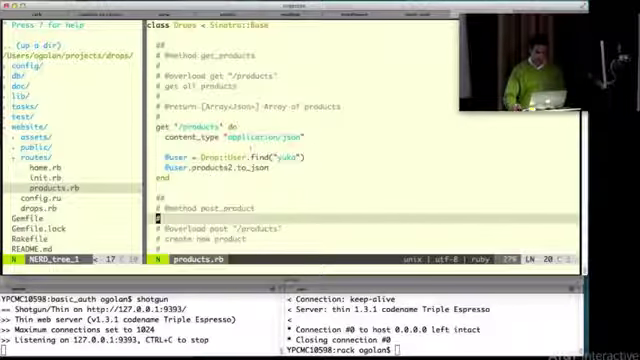
{"action": "key", "text": "v"}
{"action": "key", "text": "k"}
{"action": "key", "text": "k"}
{"action": "key", "text": "k"}
{"action": "key", "text": "Escape"}
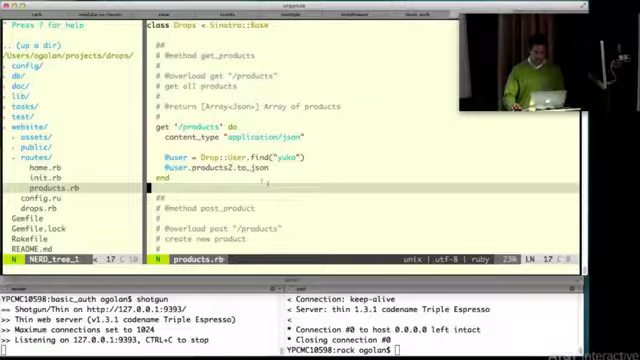
Collapse routes, browse public and assets, then expand tasks and move to db.rb
{"action": "key", "text": "ctrl+w"}
{"action": "key", "text": "h"}
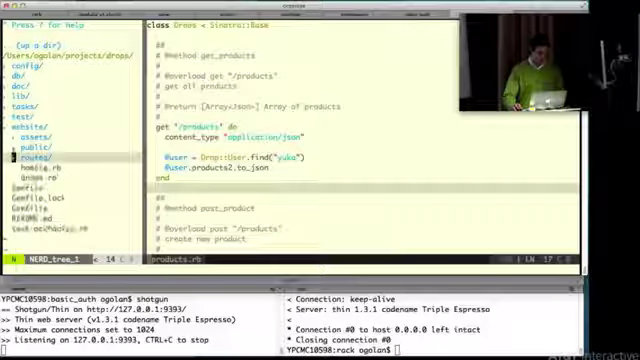
{"action": "key", "text": "k"}
{"action": "key", "text": "o"}
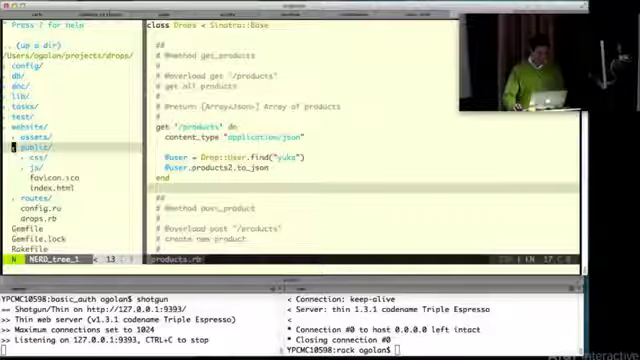
{"action": "key", "text": "o"}
{"action": "key", "text": "k"}
{"action": "key", "text": "o"}
{"action": "key", "text": "o"}
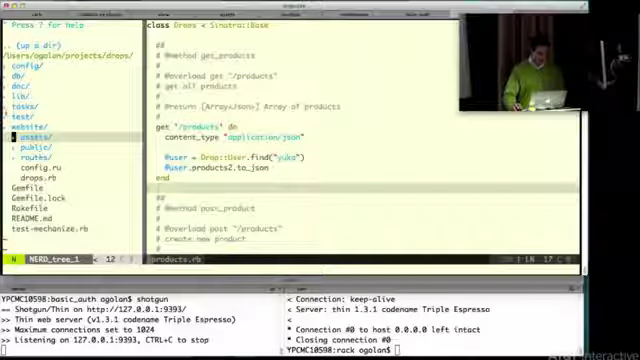
{"action": "key", "text": "k"}
{"action": "key", "text": "k"}
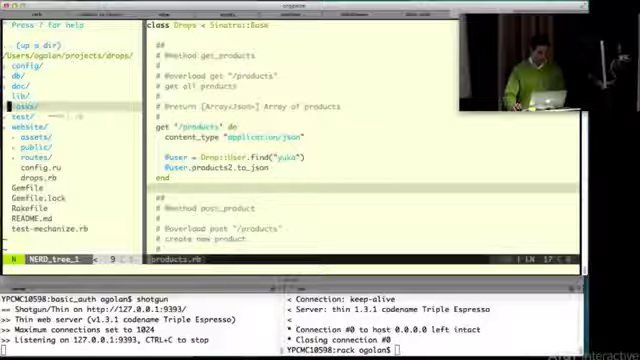
{"action": "key", "text": "o"}
{"action": "key", "text": "j"}
{"action": "key", "text": "j"}
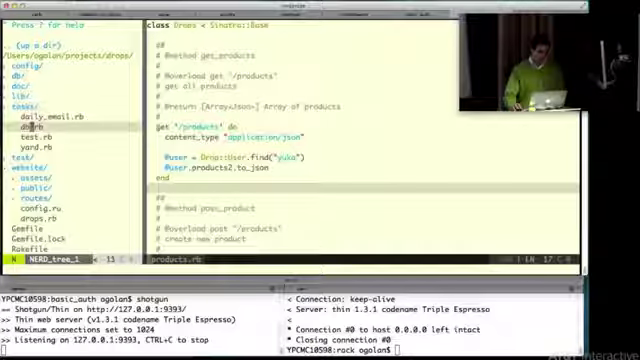
Stop the shotgun server, list the drops project's rake tasks with rake -T, and return to Vim
{"action": "key", "text": "Return"}
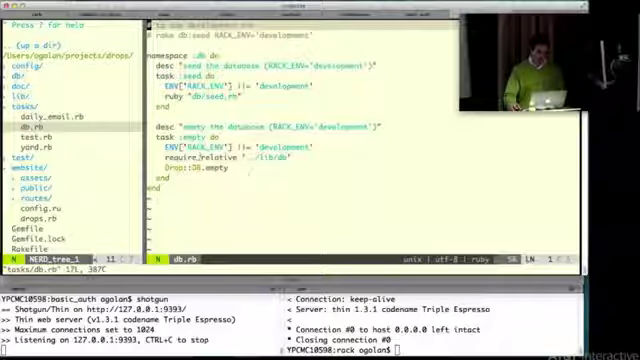
{"action": "key", "text": "ctrl+c"}
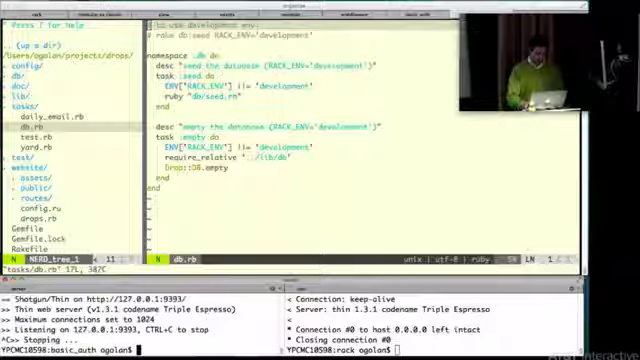
{"action": "type", "text": "go"}
{"action": "key", "text": "Return"}
{"action": "type", "text": "rake"}
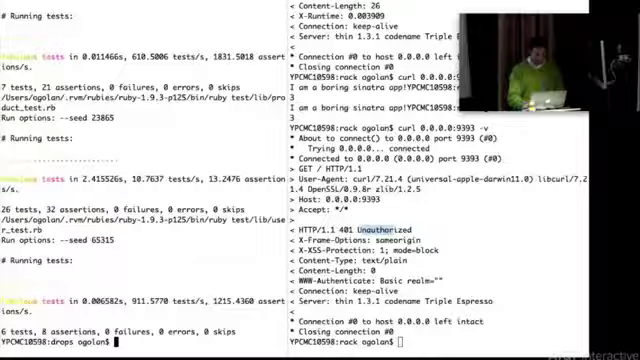
{"action": "type", "text": "rake -T"}
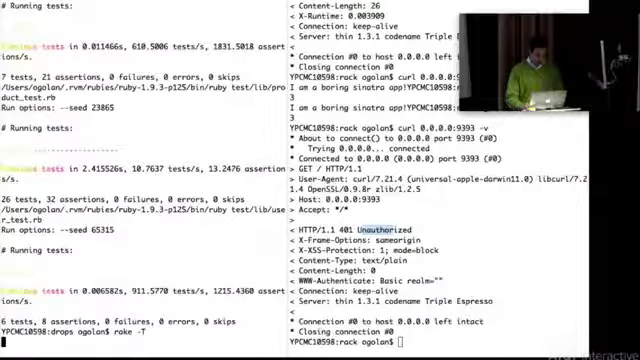
{"action": "key", "text": "Return"}
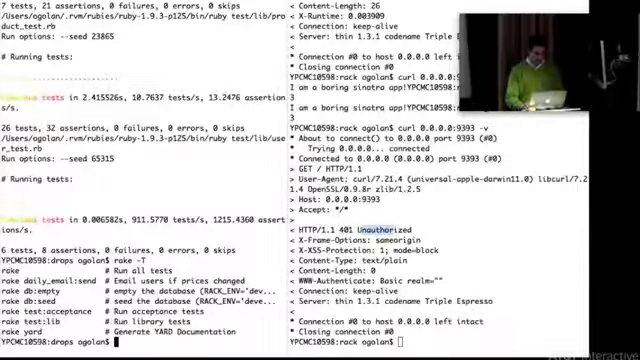
{"action": "key", "text": "alt+Tab"}
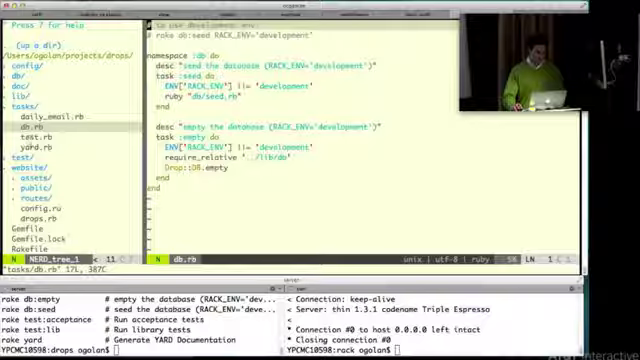
Review tasks/yard.rb, generate the docs with rake yard, and open doc/index.html in Chrome
{"action": "key", "text": "Return"}
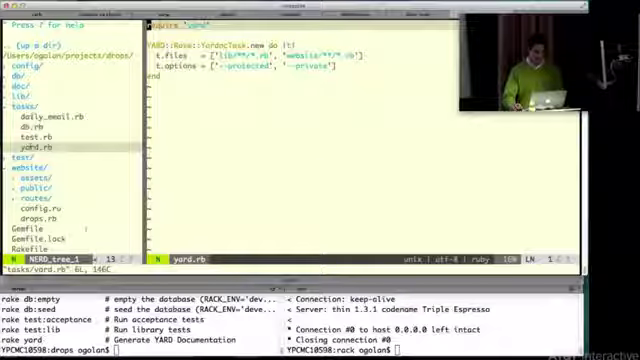
{"action": "type", "text": "rak"}
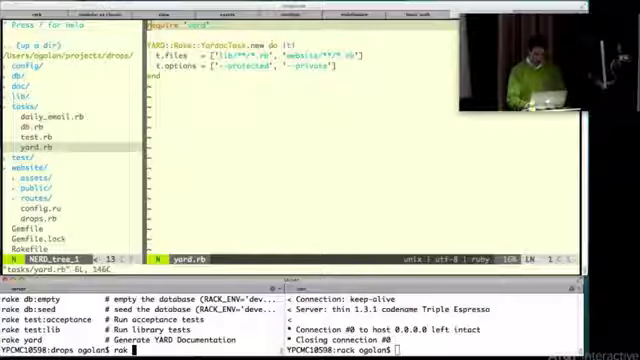
{"action": "type", "text": "e "}
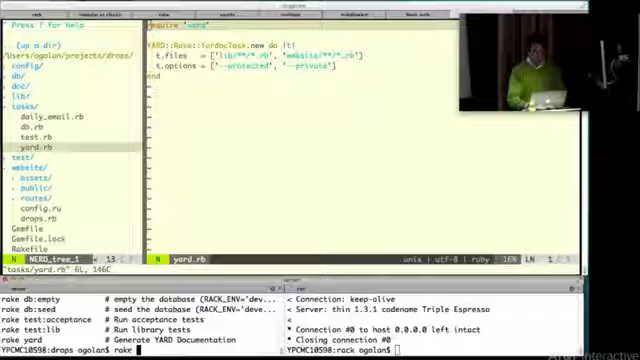
{"action": "type", "text": "yard"}
{"action": "key", "text": "Return"}
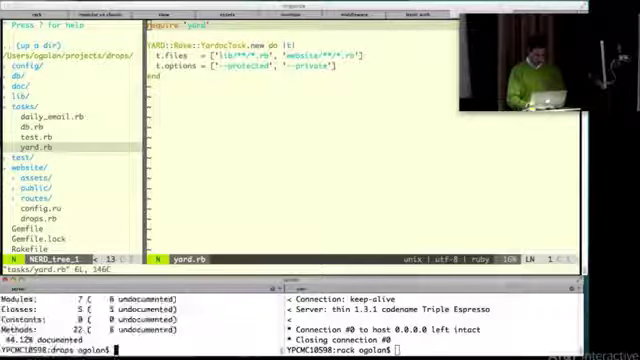
{"action": "type", "text": "y"}
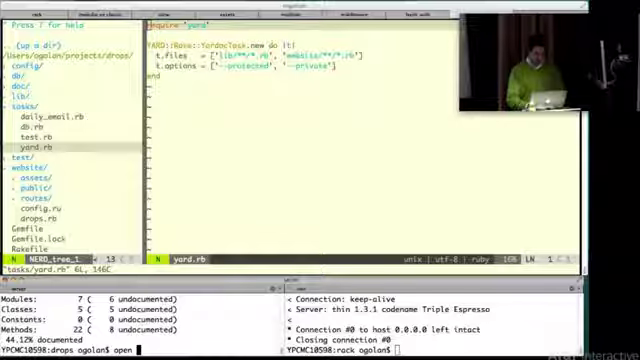
{"action": "type", "text": "Applications/sa"}
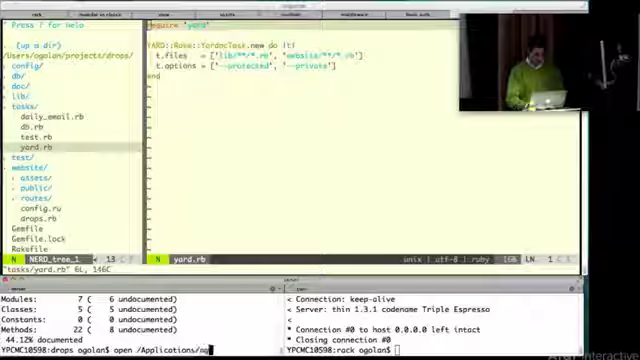
{"action": "type", "text": "G"}
{"action": "key", "text": "Tab"}
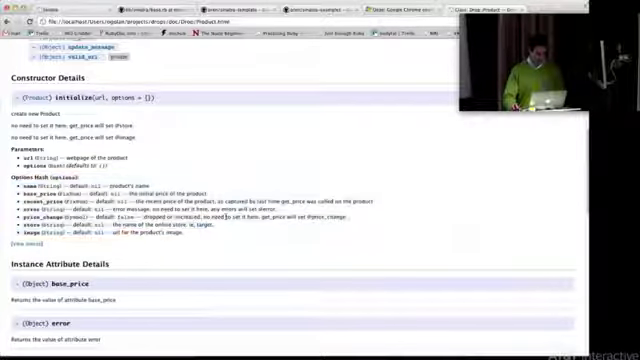
View the sinatra-template README in Chrome and select its 'bundle install' command
{"action": "key", "text": "super+Tab"}
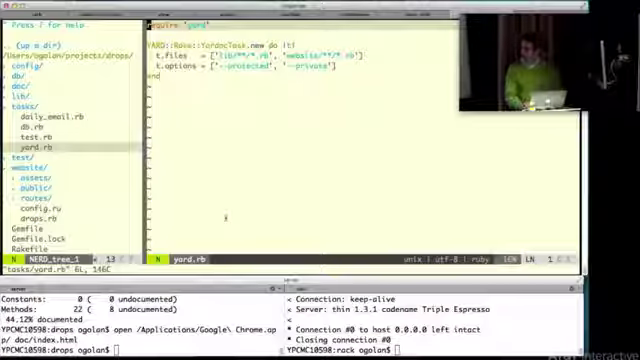
{"action": "key", "text": "super+Tab"}
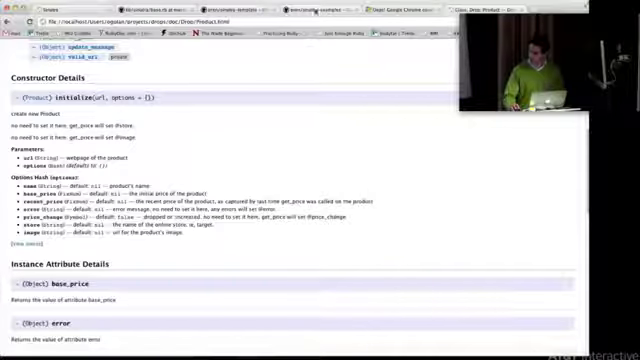
{"action": "left_click", "coordinate": [222, 9]}
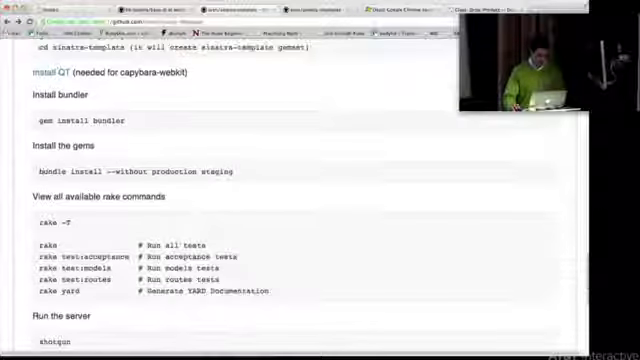
{"action": "left_click_drag", "start_coordinate": [38, 171], "coordinate": [102, 171]}
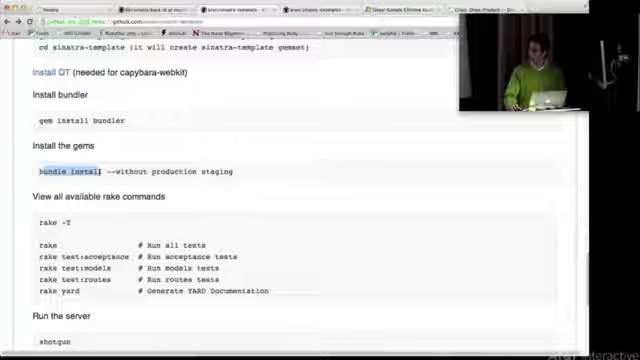
{"action": "key", "text": "super+c"}
Open the Gemfile at its development group and show .rvmrc's ruby-1.9.3-p125@drops gemset
{"action": "key", "text": "super+Tab"}
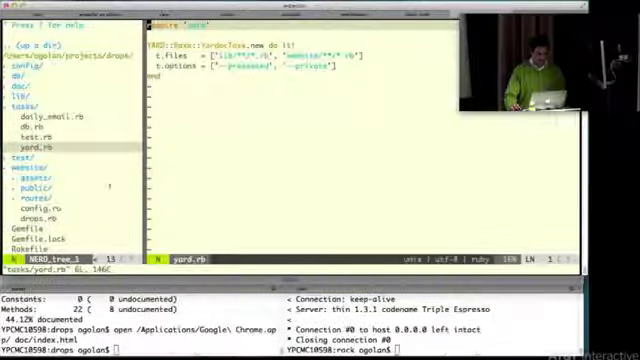
{"action": "type", "text": "G"}
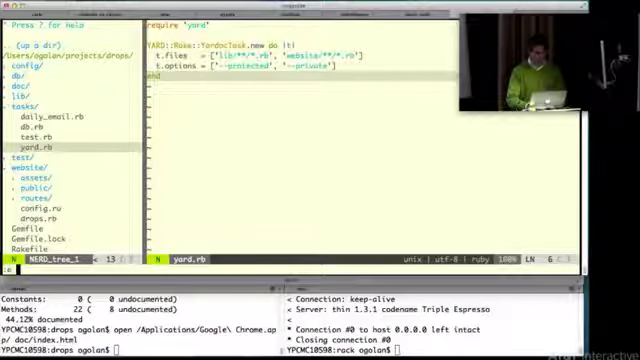
{"action": "type", "text": ":e Gem"}
{"action": "key", "text": "Tab"}
{"action": "key", "text": "Return"}
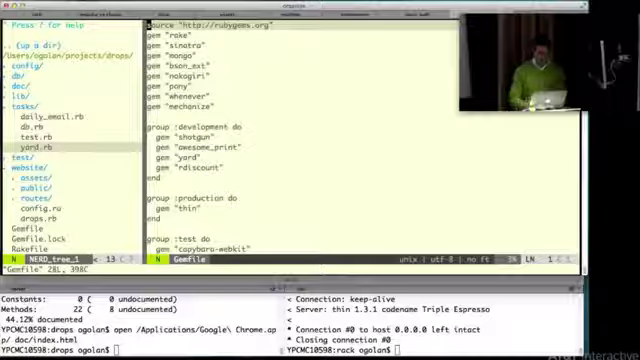
{"action": "key", "text": "j"}
{"action": "key", "text": "j"}
{"action": "key", "text": "j"}
{"action": "key", "text": "j"}
{"action": "key", "text": "j"}
{"action": "key", "text": "j"}
{"action": "key", "text": "j"}
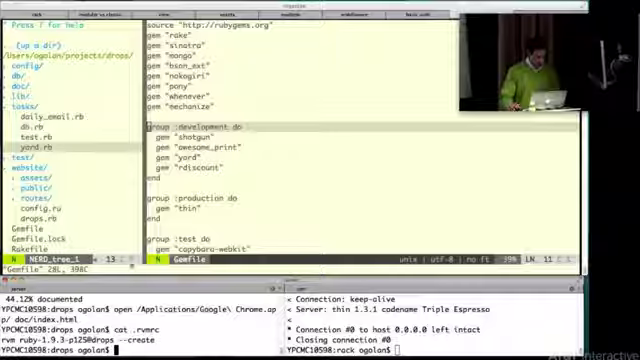
{"action": "key", "text": "super+Tab"}
Open test/acceptance/home_test.rb from the NERDTree file tree
{"action": "key", "text": "ctrl+w"}
{"action": "key", "text": "h"}
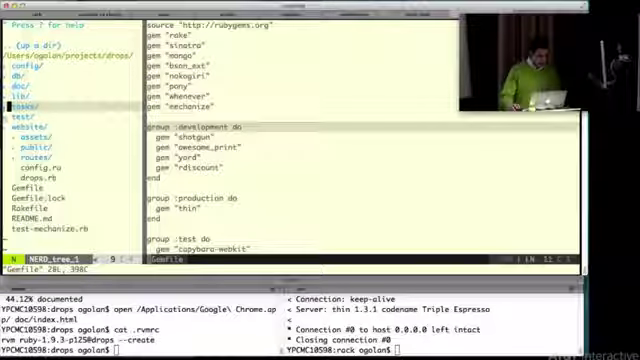
{"action": "key", "text": "o"}
{"action": "key", "text": "j"}
{"action": "key", "text": "o"}
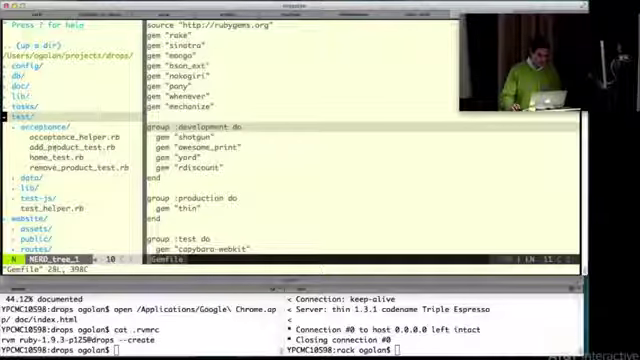
{"action": "key", "text": "j"}
{"action": "key", "text": "j"}
{"action": "key", "text": "j"}
{"action": "key", "text": "Return"}
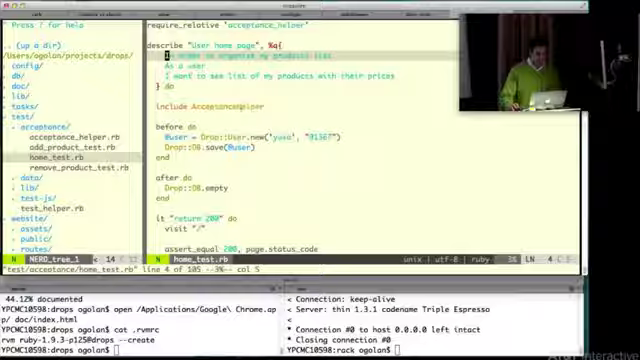
Highlight the describe block's user story and the AcceptanceHelper module name
{"action": "key", "text": "shift+v"}
{"action": "key", "text": "j"}
{"action": "key", "text": "j"}
{"action": "key", "text": "Escape"}
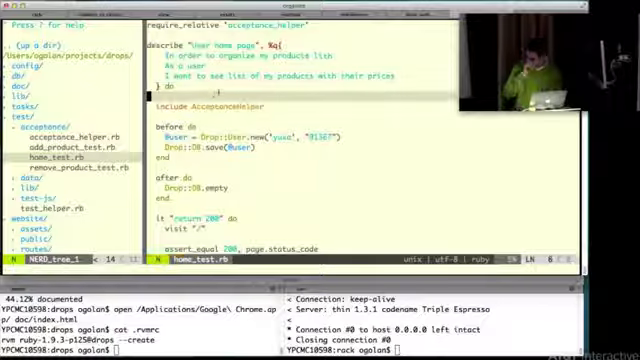
{"action": "key", "text": "l"}
{"action": "key", "text": "l"}
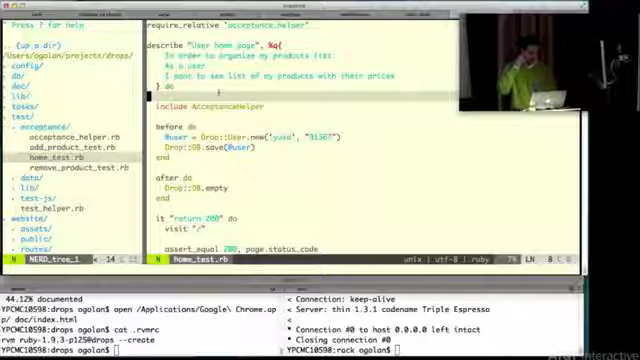
{"action": "key", "text": "v"}
{"action": "key", "text": "e"}
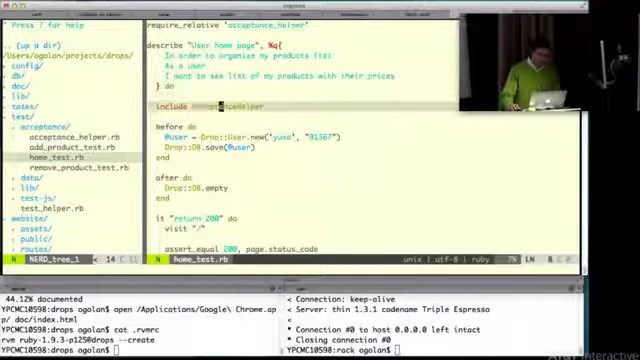
{"action": "key", "text": "j"}
{"action": "key", "text": "j"}
{"action": "key", "text": "j"}
{"action": "key", "text": "j"}
{"action": "key", "text": "j"}
{"action": "key", "text": "j"}
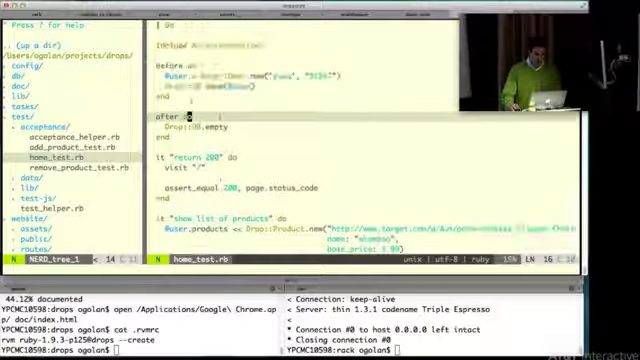
{"action": "scroll", "coordinate": [300, 150], "scroll_direction": "down", "scroll_amount": 3}
{"action": "key", "text": "j"}
{"action": "key", "text": "j"}
{"action": "key", "text": "j"}
Highlight the visit "/", has_content, has_link and Price Increased assertions
{"action": "key", "text": "V"}
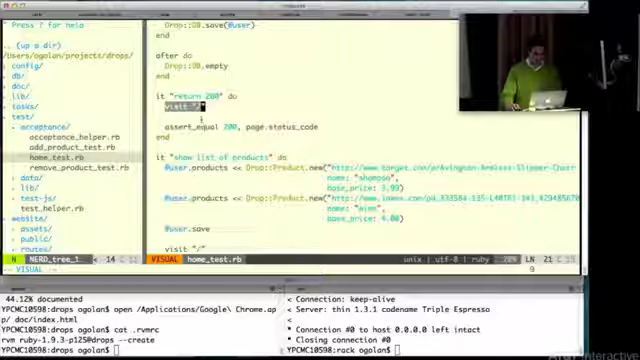
{"action": "scroll", "coordinate": [350, 140], "scroll_direction": "down", "scroll_amount": 3}
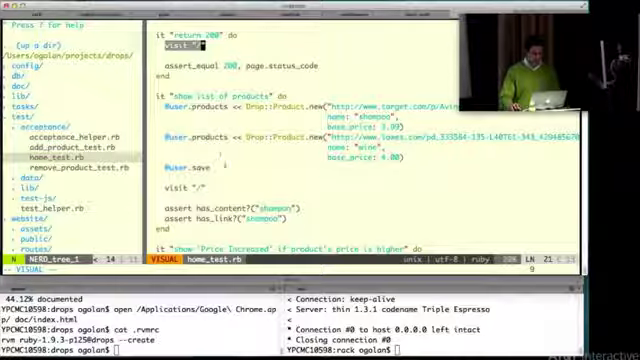
{"action": "key", "text": "ctrl+d"}
{"action": "key", "text": "j"}
{"action": "key", "text": "ctrl+e"}
{"action": "key", "text": "n"}
{"action": "key", "text": "ctrl+e"}
{"action": "key", "text": "ctrl+e"}
{"action": "key", "text": "ctrl+e"}
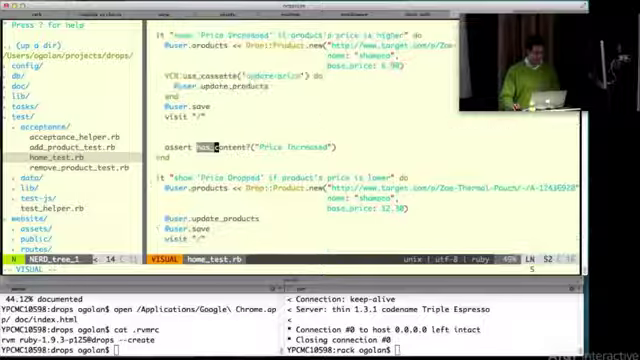
Open test/lib/product_test.rb from the NERDTree test lib folder
{"action": "key", "text": "Escape"}
{"action": "key", "text": "ctrl+w"}
{"action": "key", "text": "h"}
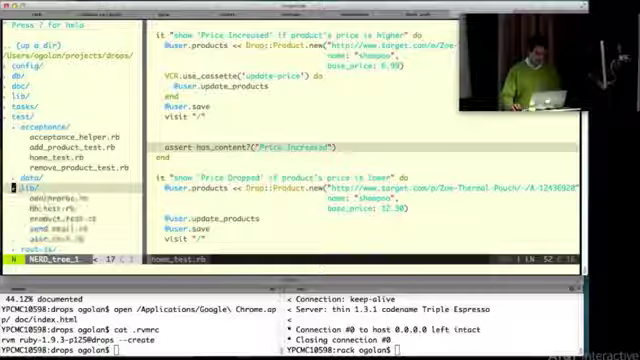
{"action": "key", "text": "o"}
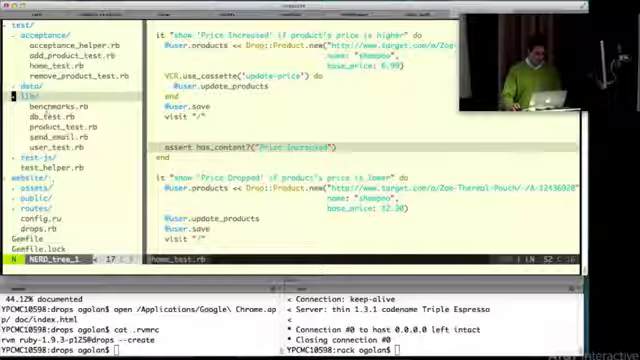
{"action": "key", "text": "j"}
{"action": "key", "text": "j"}
{"action": "key", "text": "j"}
{"action": "key", "text": "Return"}
{"action": "scroll", "coordinate": [300, 140], "scroll_direction": "down", "scroll_amount": 3}
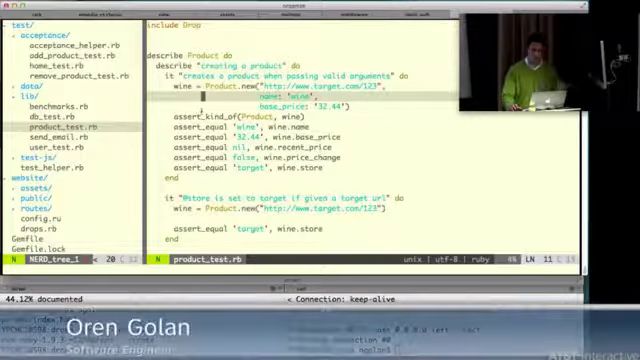
{"action": "scroll", "coordinate": [300, 140], "scroll_direction": "down", "scroll_amount": 3}
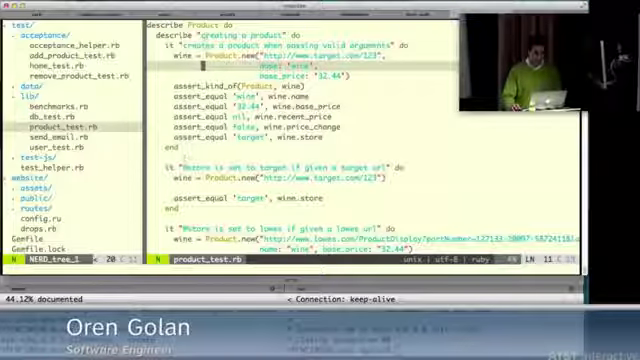
Review the target and lowes store assertions, collapsing the test folder in the tree
{"action": "key", "text": "v"}
{"action": "scroll", "coordinate": [270, 60], "scroll_direction": "down", "scroll_amount": 3}
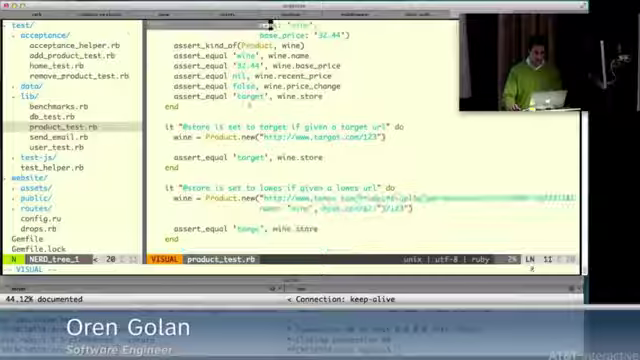
{"action": "scroll", "coordinate": [270, 40], "scroll_direction": "down", "scroll_amount": 2}
{"action": "scroll", "coordinate": [270, 24], "scroll_direction": "down", "scroll_amount": 2}
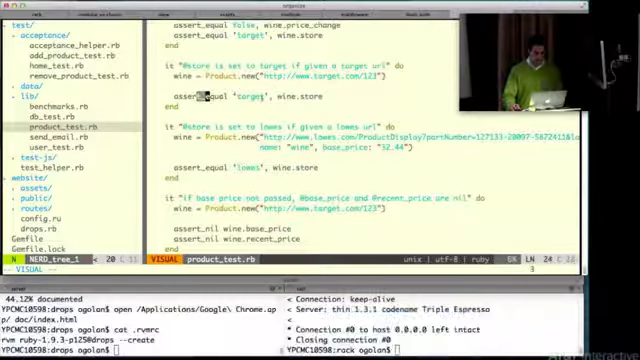
{"action": "left_click", "coordinate": [283, 96]}
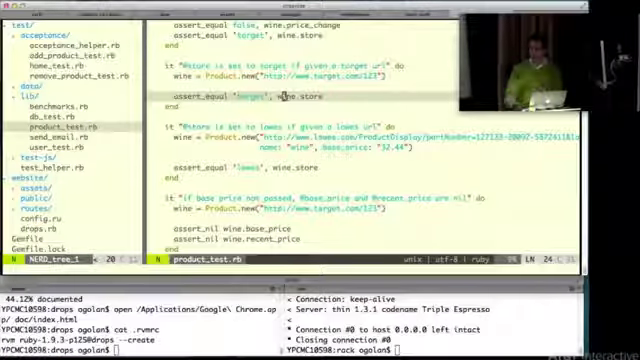
{"action": "scroll", "coordinate": [283, 96], "scroll_direction": "down", "scroll_amount": 2}
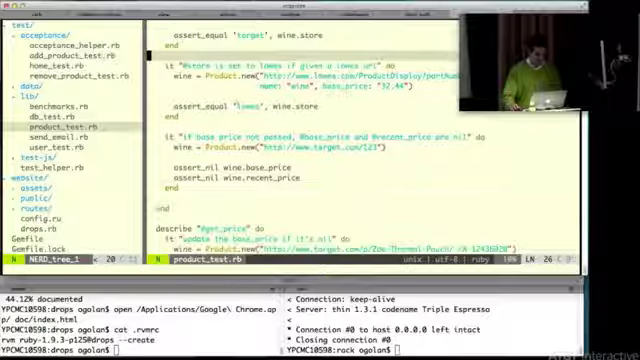
{"action": "scroll", "coordinate": [283, 96], "scroll_direction": "up", "scroll_amount": 2}
{"action": "key", "text": "ctrl+w"}
{"action": "key", "text": "h"}
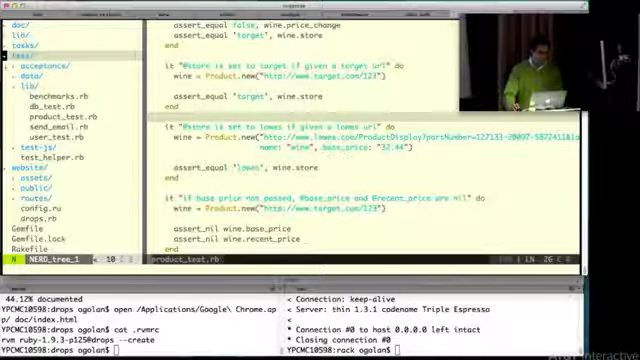
{"action": "key", "text": "o"}
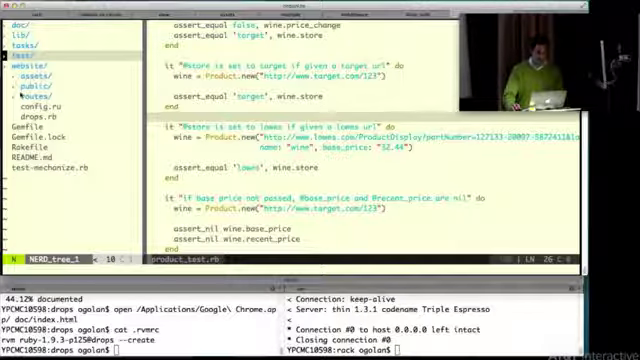
{"action": "key", "text": "super+Tab"}
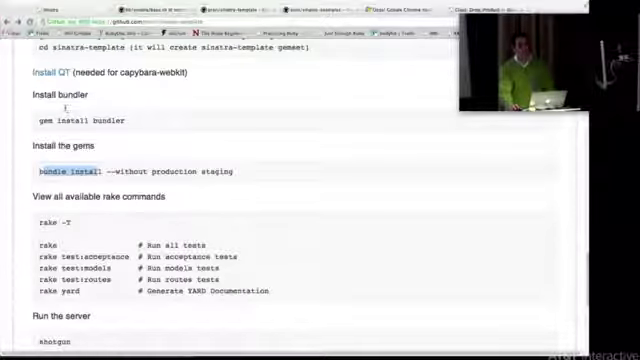
{"action": "key", "text": "super+Tab"}
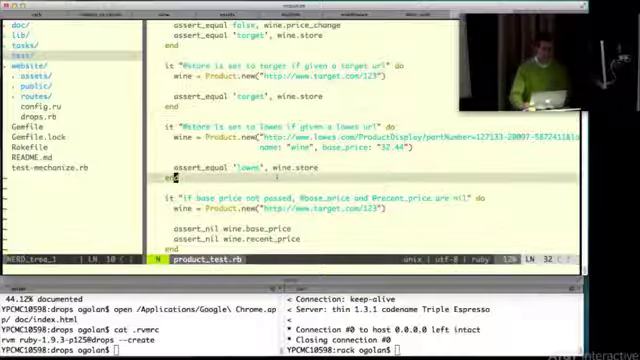
{"action": "left_click", "coordinate": [273, 168]}
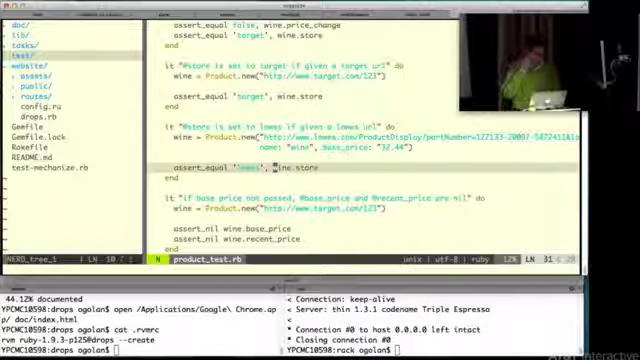
Browse Chrome from the README to the oren/sinatra-examples repo and the In The Wild slide
{"action": "key", "text": "super+Tab"}
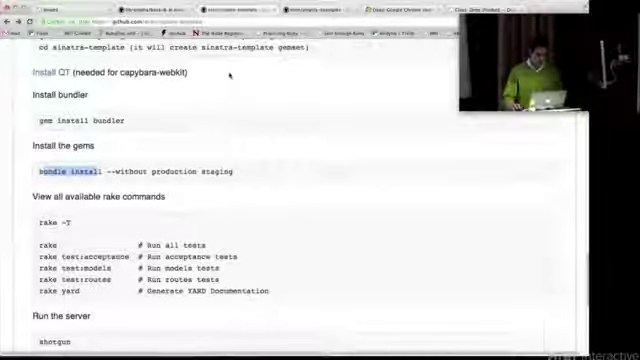
{"action": "left_click", "coordinate": [170, 9]}
{"action": "left_click", "coordinate": [310, 9]}
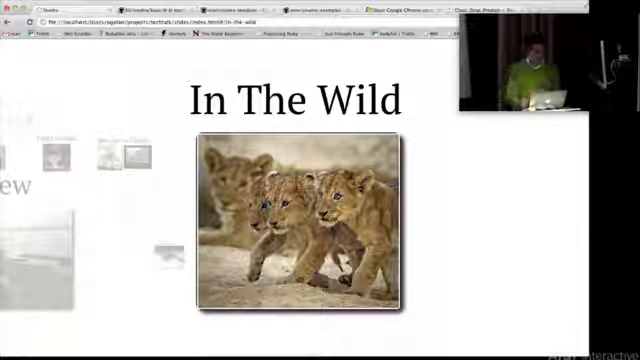
{"action": "key", "text": "super+Tab"}
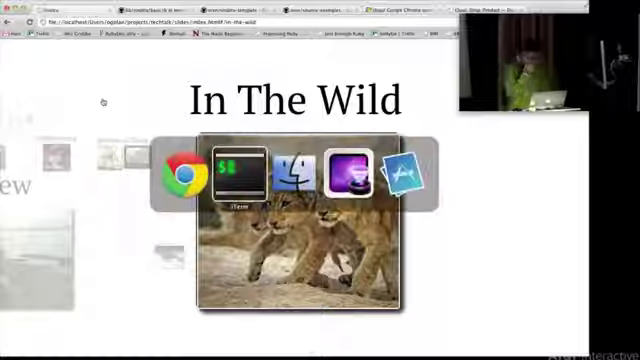
{"action": "key", "text": "super+Tab"}
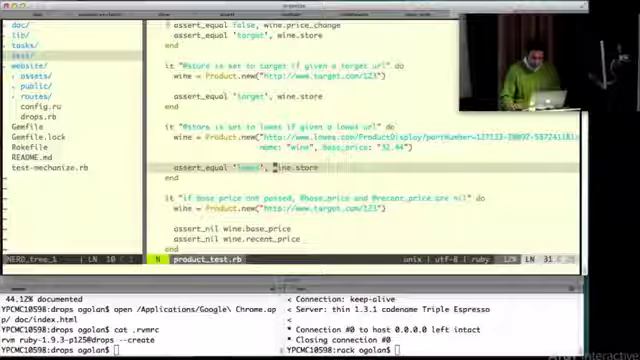
Show config.ru's use AttiHealth and app = lambda lines, then move into the suggestor.rb split
{"action": "key", "text": "g"}
{"action": "key", "text": "t"}
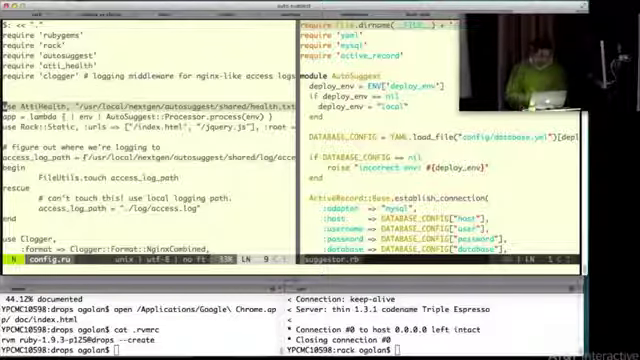
{"action": "key", "text": "Right"}
{"action": "key", "text": "Right"}
{"action": "key", "text": "Right"}
{"action": "key", "text": "Right"}
{"action": "key", "text": "Right"}
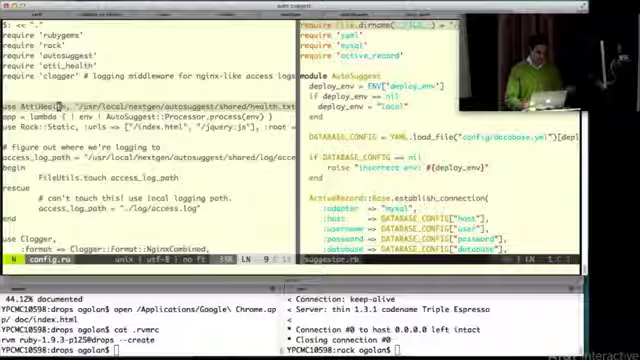
{"action": "key", "text": "b"}
{"action": "key", "text": "w"}
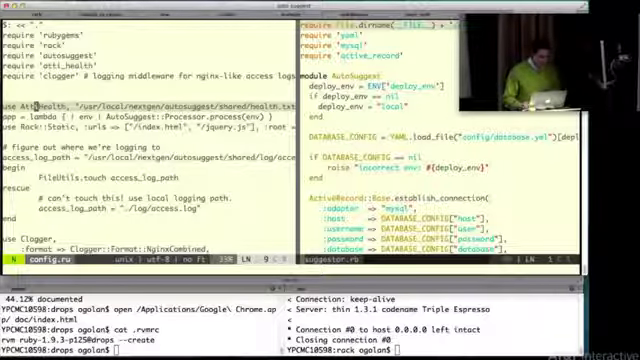
{"action": "key", "text": "Down"}
{"action": "key", "text": "b"}
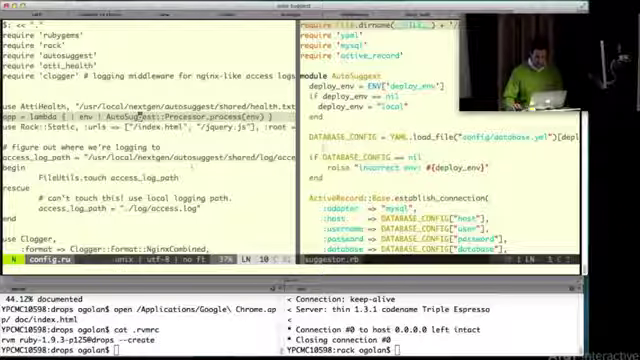
{"action": "left_click", "coordinate": [356, 75]}
Move down suggestor.rb past DATABASE_CONFIG and the Category model into the suggest method
{"action": "key", "text": "Down"}
{"action": "key", "text": "Down"}
{"action": "key", "text": "Down"}
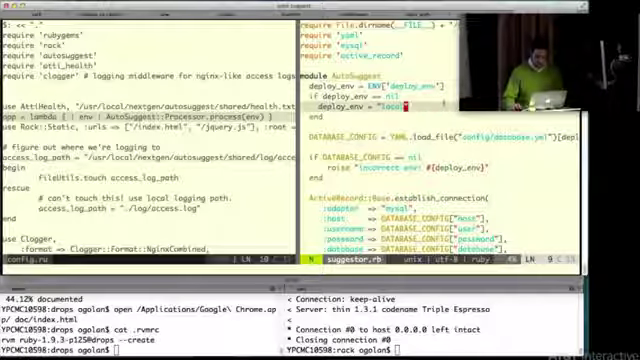
{"action": "key", "text": "Down"}
{"action": "key", "text": "Down"}
{"action": "key", "text": "Down"}
{"action": "key", "text": "Down"}
{"action": "key", "text": "Down"}
{"action": "key", "text": "Down"}
{"action": "key", "text": "Down"}
{"action": "key", "text": "Down"}
{"action": "key", "text": "Down"}
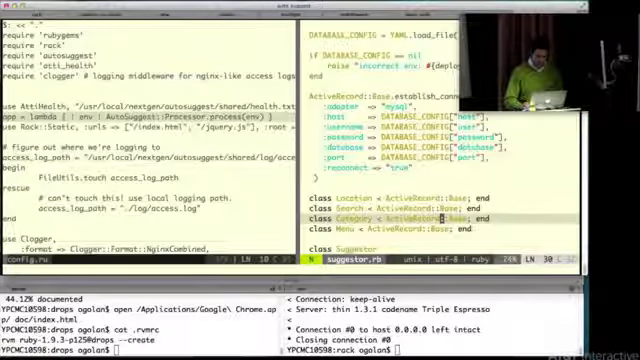
{"action": "key", "text": "Down"}
{"action": "key", "text": "Down"}
{"action": "key", "text": "Down"}
{"action": "key", "text": "Down"}
{"action": "key", "text": "Down"}
{"action": "key", "text": "Down"}
{"action": "key", "text": "Down"}
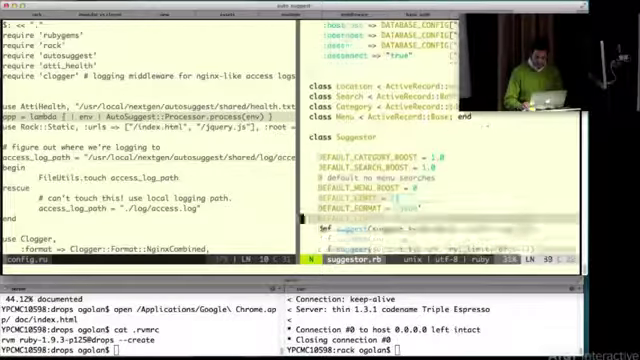
{"action": "key", "text": "Down"}
{"action": "key", "text": "Down"}
{"action": "key", "text": "Down"}
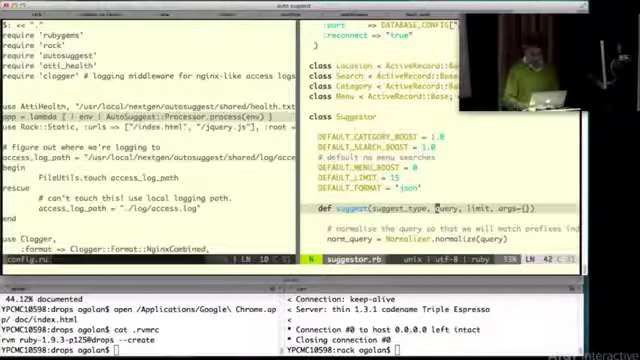
{"action": "key", "text": "Down"}
{"action": "key", "text": "Down"}
{"action": "key", "text": "Down"}
{"action": "key", "text": "Down"}
{"action": "key", "text": "Down"}
{"action": "key", "text": "Down"}
{"action": "key", "text": "Down"}
{"action": "key", "text": "Down"}
{"action": "key", "text": "Down"}
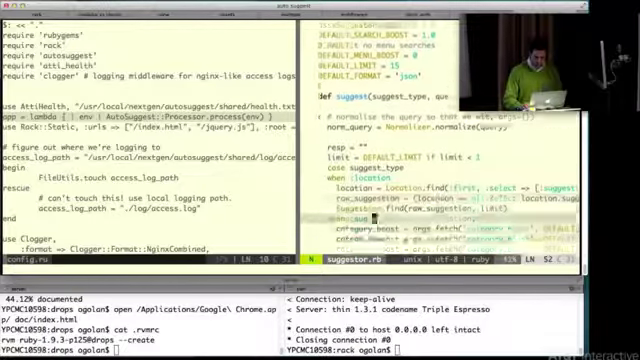
{"action": "key", "text": "Down"}
{"action": "key", "text": "Down"}
{"action": "key", "text": "Down"}
{"action": "key", "text": "Down"}
{"action": "key", "text": "Down"}
{"action": "key", "text": "Down"}
{"action": "key", "text": "Down"}
{"action": "key", "text": "Down"}
{"action": "key", "text": "Down"}
{"action": "key", "text": "Down"}
{"action": "key", "text": "Down"}
{"action": "key", "text": "Down"}
{"action": "key", "text": "Down"}
{"action": "key", "text": "Down"}
{"action": "key", "text": "Down"}
{"action": "key", "text": "Down"}
{"action": "key", "text": "Down"}
{"action": "key", "text": "Down"}
{"action": "key", "text": "Down"}
{"action": "key", "text": "Down"}
{"action": "key", "text": "Down"}
{"action": "key", "text": "Down"}
{"action": "key", "text": "Down"}
{"action": "key", "text": "Down"}
{"action": "key", "text": "Down"}
{"action": "key", "text": "Down"}
{"action": "key", "text": "Down"}
{"action": "key", "text": "Down"}
{"action": "key", "text": "Down"}
{"action": "key", "text": "Down"}
{"action": "key", "text": "Down"}
{"action": "key", "text": "Down"}
{"action": "key", "text": "Down"}
{"action": "key", "text": "Down"}
{"action": "key", "text": "Down"}
Check the norm_query and raw_suggestion lines, jump to suggest's end, and show suggestion.rb
{"action": "key", "text": "Up"}
{"action": "key", "text": "Up"}
{"action": "key", "text": "Up"}
{"action": "key", "text": "Up"}
{"action": "key", "text": "Up"}
{"action": "key", "text": "Up"}
{"action": "key", "text": "Up"}
{"action": "key", "text": "Up"}
{"action": "key", "text": "Up"}
{"action": "key", "text": "Up"}
{"action": "key", "text": "Up"}
{"action": "key", "text": "Up"}
{"action": "key", "text": "Up"}
{"action": "key", "text": "Up"}
{"action": "key", "text": "Up"}
{"action": "key", "text": "Up"}
{"action": "key", "text": "Up"}
{"action": "key", "text": "Up"}
{"action": "key", "text": "Up"}
{"action": "key", "text": "Up"}
{"action": "key", "text": "Up"}
{"action": "key", "text": "Up"}
{"action": "key", "text": "Up"}
{"action": "key", "text": "Up"}
{"action": "key", "text": "Up"}
{"action": "key", "text": "Up"}
{"action": "key", "text": "Up"}
{"action": "key", "text": "Up"}
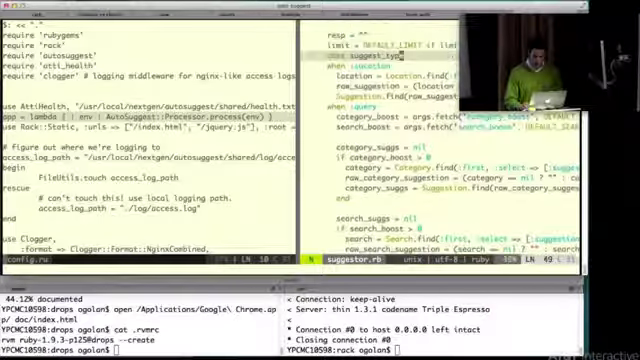
{"action": "key", "text": "Up"}
{"action": "key", "text": "Up"}
{"action": "key", "text": "Up"}
{"action": "key", "text": "Up"}
{"action": "key", "text": "Up"}
{"action": "key", "text": "Up"}
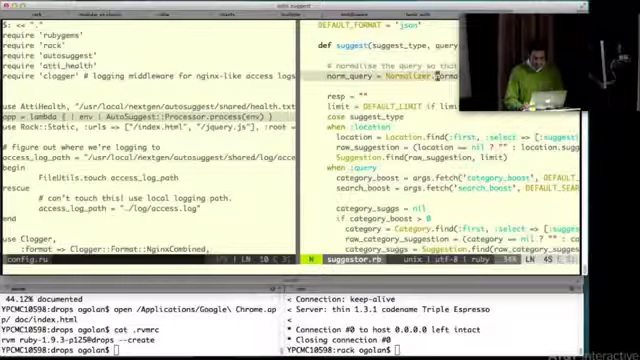
{"action": "left_click", "coordinate": [437, 76]}
{"action": "left_click", "coordinate": [437, 147]}
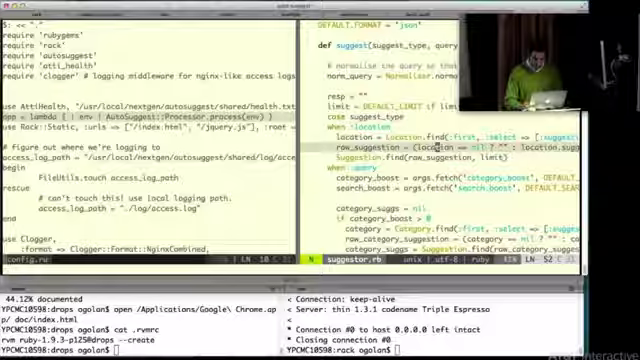
{"action": "key", "text": "Up"}
{"action": "key", "text": "Up"}
{"action": "key", "text": "Up"}
{"action": "key", "text": "Up"}
{"action": "key", "text": "Up"}
{"action": "key", "text": "Up"}
{"action": "key", "text": "Up"}
{"action": "key", "text": "Up"}
{"action": "key", "text": "Up"}
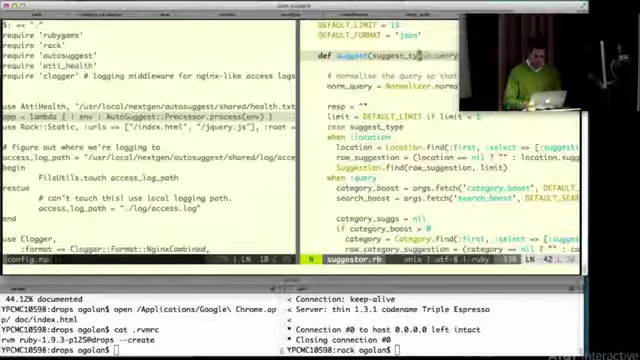
{"action": "key", "text": "b"}
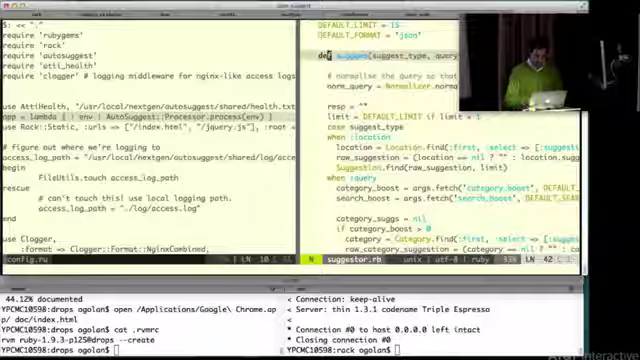
{"action": "key", "text": "percent"}
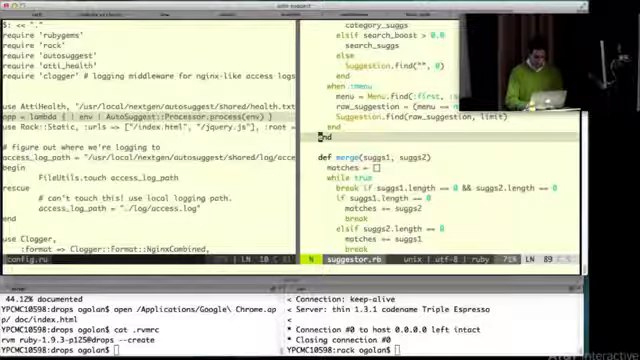
{"action": "key", "text": "ctrl+6"}
{"action": "scroll", "coordinate": [440, 140], "scroll_direction": "up", "scroll_amount": 5}
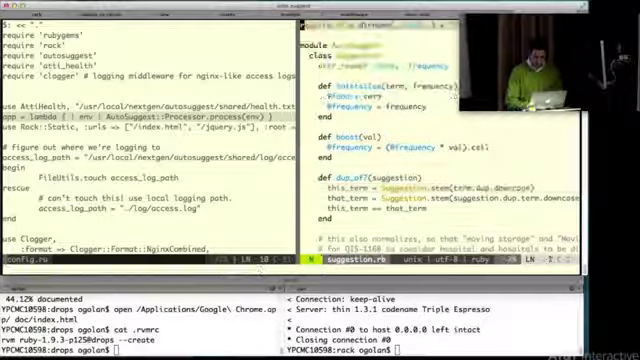
{"action": "scroll", "coordinate": [440, 140], "scroll_direction": "down", "scroll_amount": 5}
Show processor.rb in the right pane and trace self.process to its search(req, qtype) call
{"action": "key", "text": "ctrl+6"}
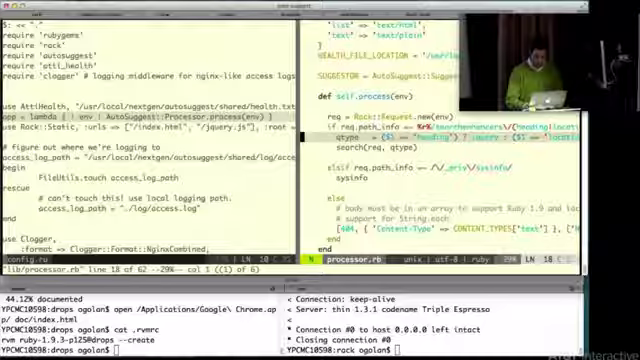
{"action": "key", "text": "k"}
{"action": "key", "text": "k"}
{"action": "key", "text": "k"}
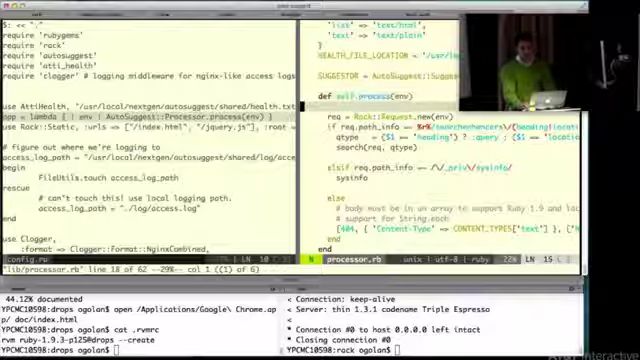
{"action": "key", "text": "j"}
{"action": "key", "text": "j"}
{"action": "key", "text": "j"}
{"action": "key", "text": "j"}
{"action": "key", "text": "k"}
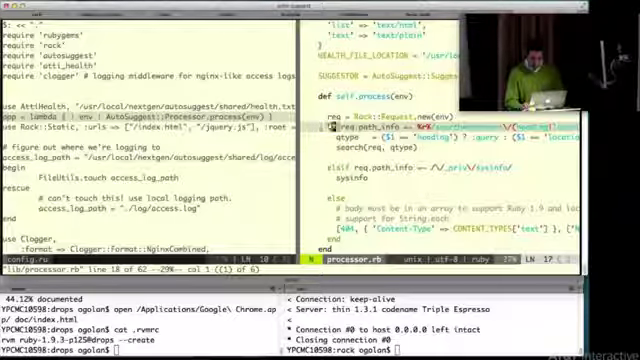
{"action": "key", "text": "w"}
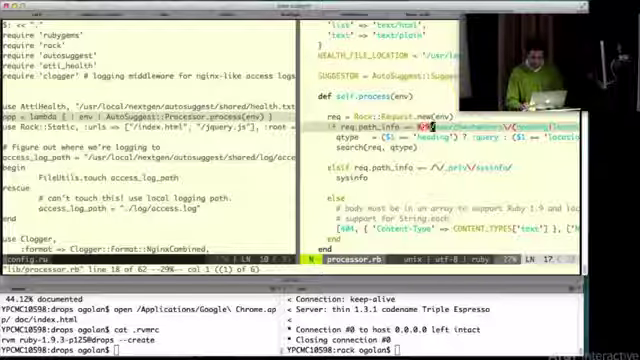
{"action": "key", "text": "j"}
{"action": "key", "text": "j"}
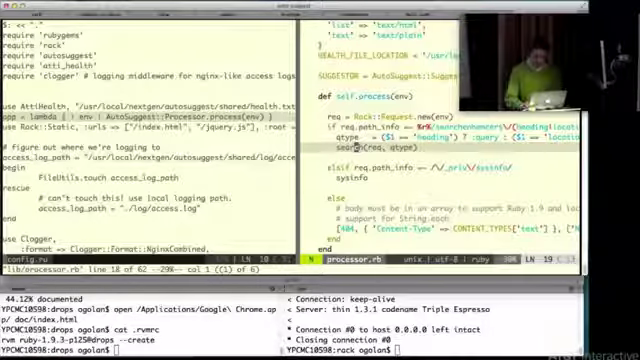
{"action": "key", "text": "j"}
{"action": "key", "text": "j"}
{"action": "key", "text": "j"}
{"action": "key", "text": "j"}
{"action": "key", "text": "j"}
{"action": "key", "text": "j"}
{"action": "key", "text": "k"}
{"action": "key", "text": "k"}
{"action": "key", "text": "k"}
{"action": "key", "text": "j"}
{"action": "key", "text": "j"}
{"action": "key", "text": "j"}
{"action": "key", "text": "j"}
{"action": "key", "text": "k"}
{"action": "key", "text": "k"}
{"action": "key", "text": "k"}
{"action": "key", "text": "k"}
{"action": "key", "text": "k"}
{"action": "key", "text": "k"}
{"action": "key", "text": "k"}
Jump to the self.search definition and read its suggestions line and Content-Type response
{"action": "key", "text": "asterisk"}
{"action": "key", "text": "n"}
{"action": "key", "text": "j"}
{"action": "key", "text": "j"}
{"action": "key", "text": "j"}
{"action": "key", "text": "j"}
{"action": "key", "text": "j"}
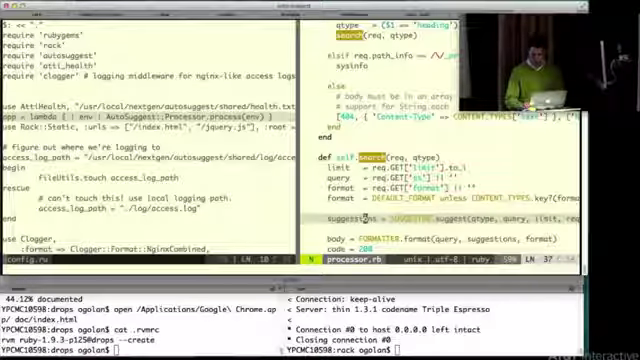
{"action": "key", "text": "w"}
{"action": "key", "text": "b"}
{"action": "key", "text": "ctrl+e"}
{"action": "key", "text": "ctrl+e"}
{"action": "key", "text": "ctrl+e"}
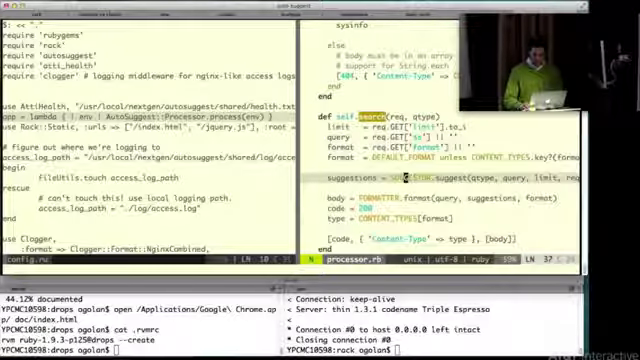
{"action": "key", "text": "j"}
{"action": "key", "text": "j"}
{"action": "key", "text": "j"}
{"action": "key", "text": "j"}
{"action": "key", "text": "j"}
{"action": "key", "text": "k"}
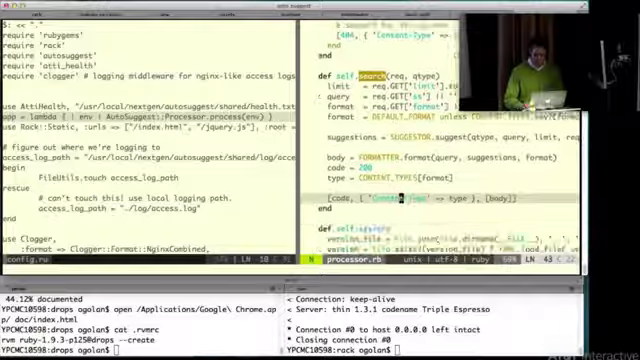
{"action": "key", "text": "w"}
{"action": "key", "text": "w"}
{"action": "key", "text": "w"}
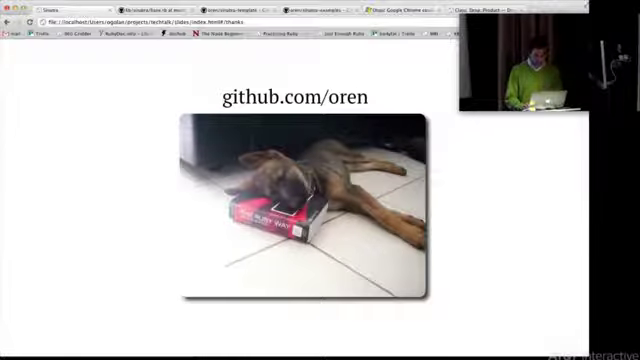
Zoom the impress.js slides out to overview, then bring up iTerm's WEBrick server log
{"action": "key", "text": "Escape"}
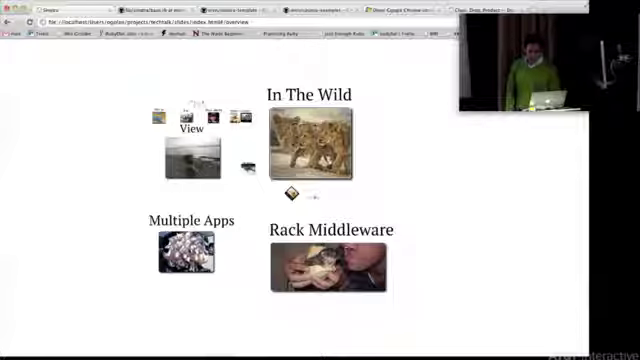
{"action": "key", "text": "super+Tab"}
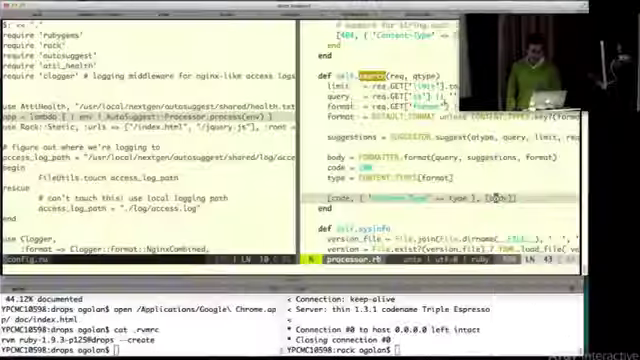
{"action": "key", "text": "super+Tab"}
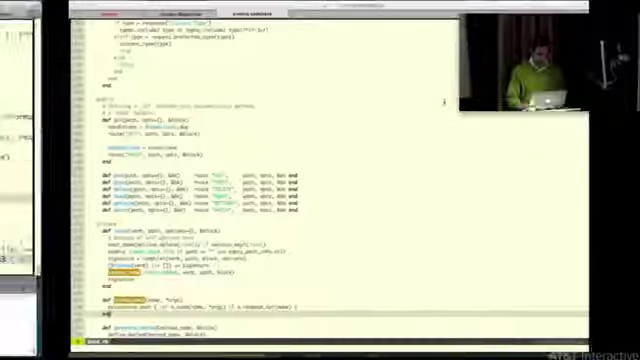
{"action": "key", "text": "super+Tab"}
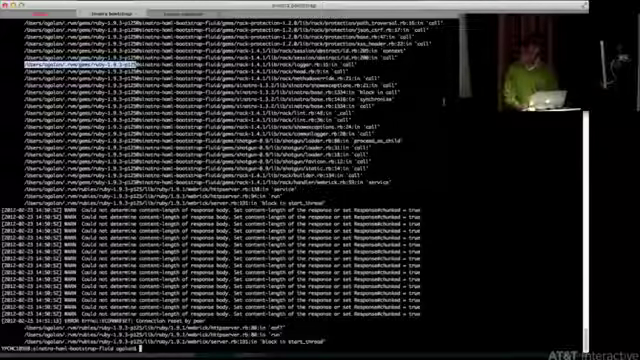
{"action": "type", "text": "shotgun"}
Restart the server with shotgun, then cycle through Chrome's tabs and open a fresh tab
{"action": "key", "text": "Return"}
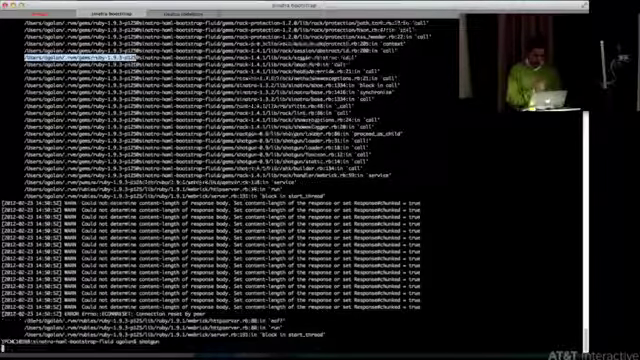
{"action": "key", "text": "super+Tab"}
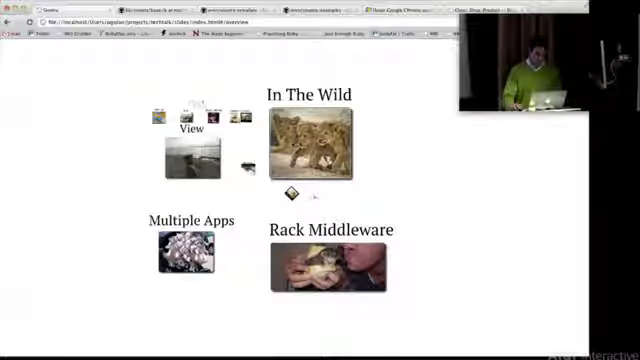
{"action": "key", "text": "ctrl+Tab"}
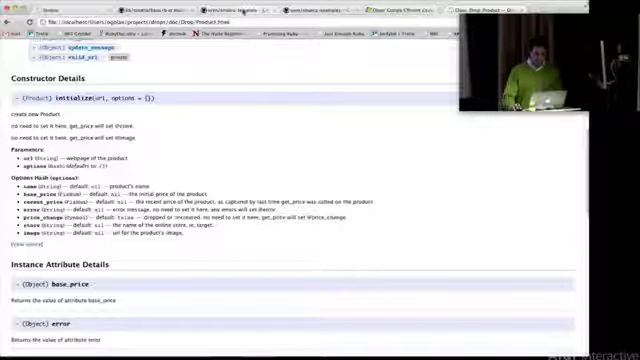
{"action": "left_click", "coordinate": [170, 10]}
{"action": "left_click", "coordinate": [146, 10]}
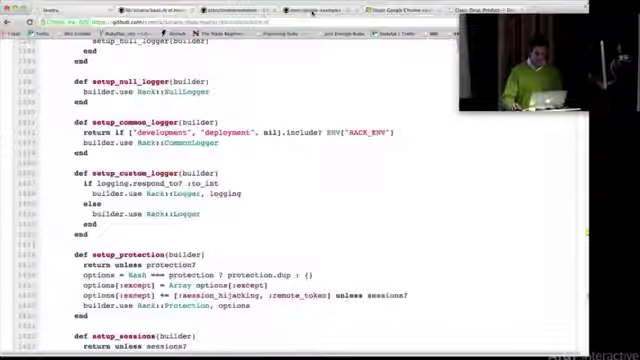
{"action": "key", "text": "super+t"}
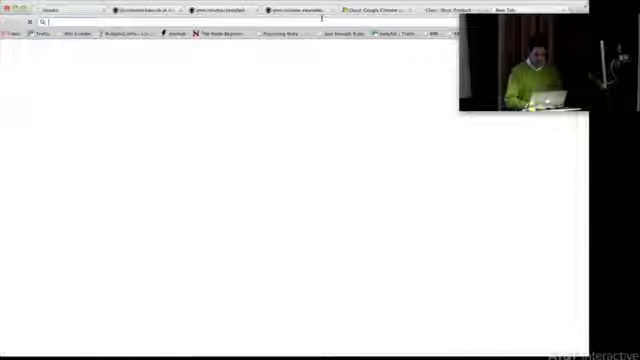